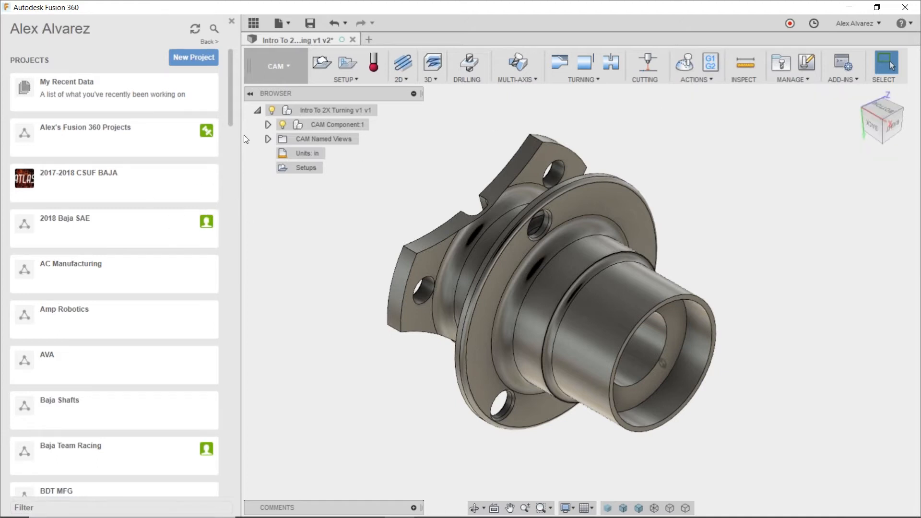
# Look through the project list and check the files and members of the AVA project.
pyautogui.moveTo(231, 112); pyautogui.dragTo(207, 194)
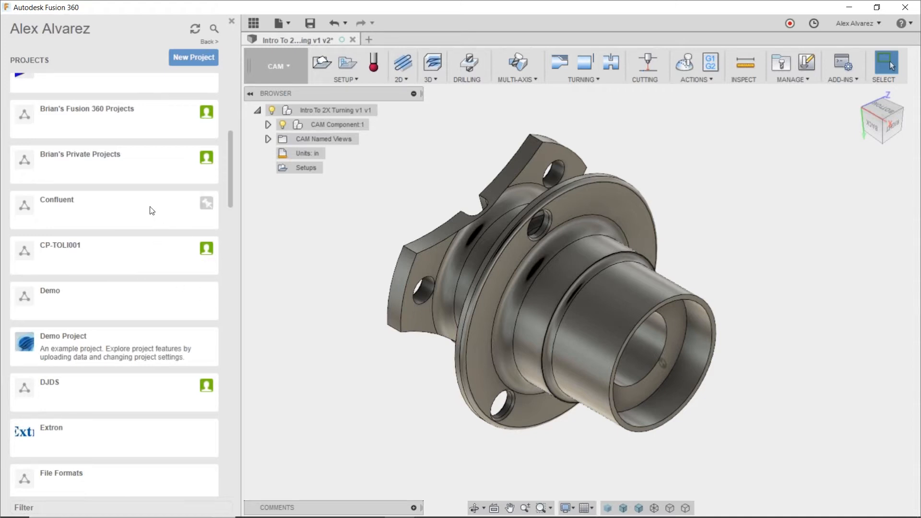
pyautogui.moveTo(234, 157); pyautogui.dragTo(225, 85)
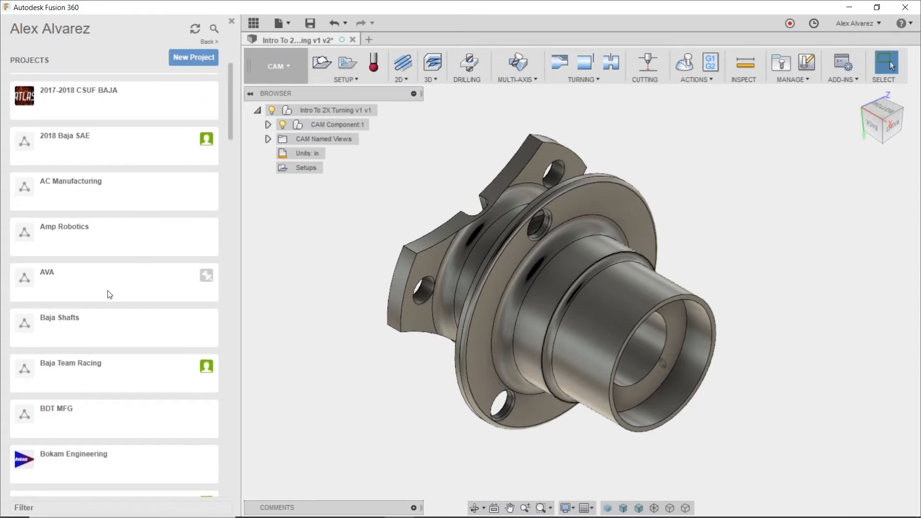
pyautogui.click(148, 282)
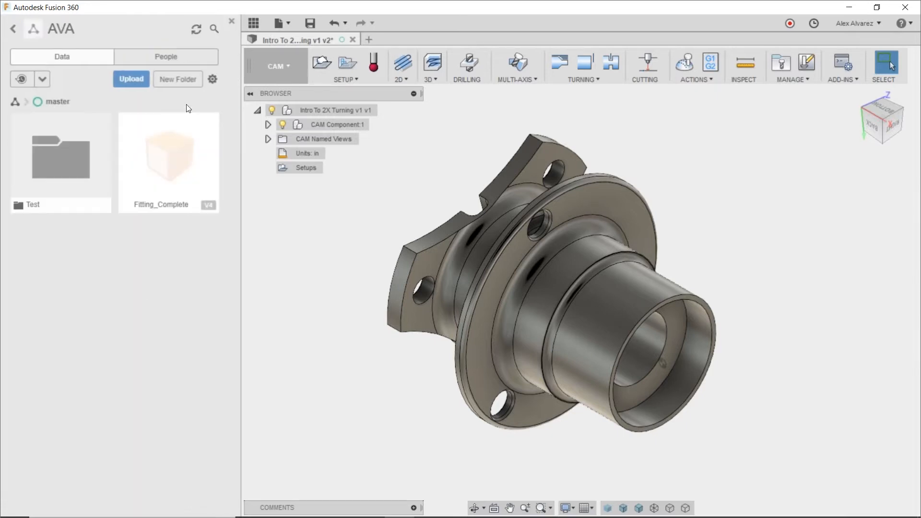
pyautogui.click(166, 57)
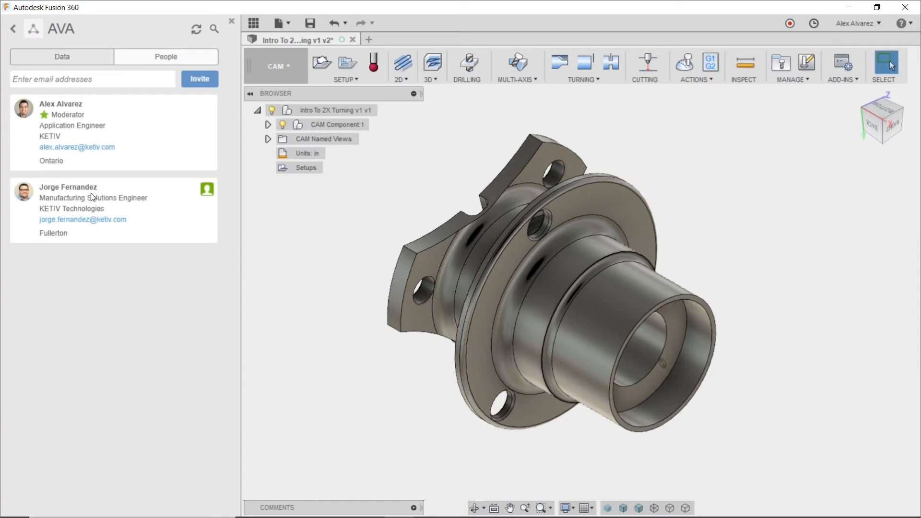
pyautogui.click(63, 55)
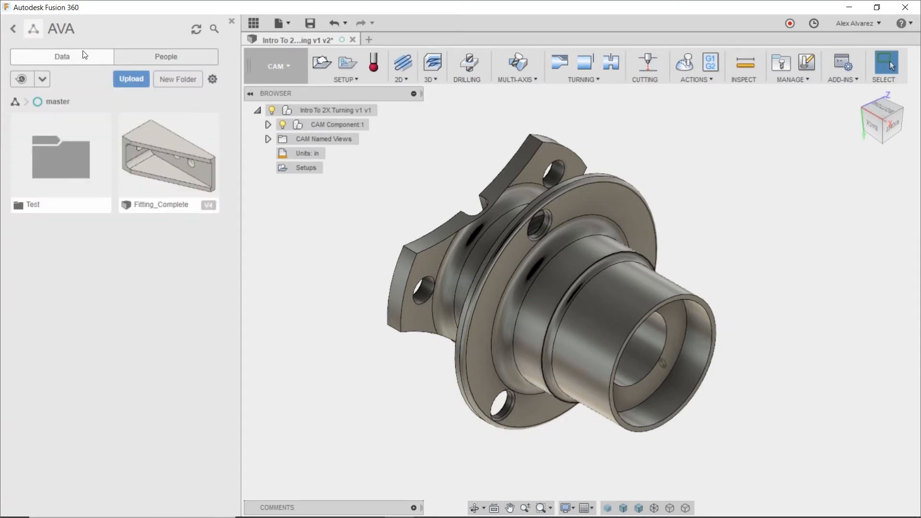
pyautogui.click(8, 32)
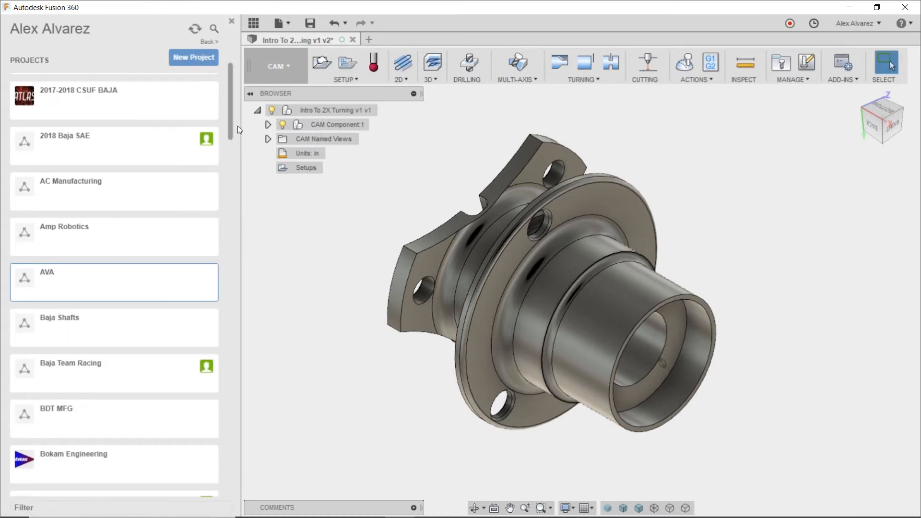
# Open the CAM Samples project and browse its folders and sample models.
pyautogui.moveTo(232, 96); pyautogui.dragTo(220, 442)
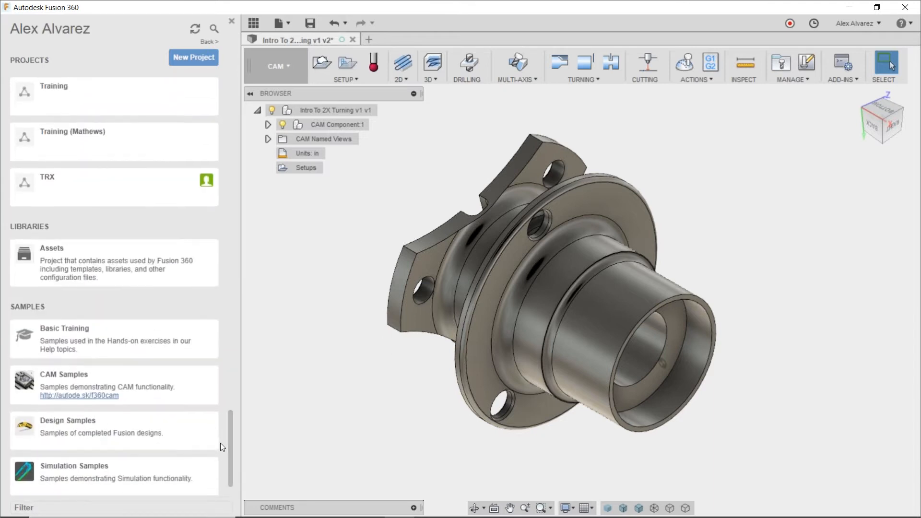
pyautogui.click(142, 385)
pyautogui.moveTo(233, 159); pyautogui.dragTo(227, 243)
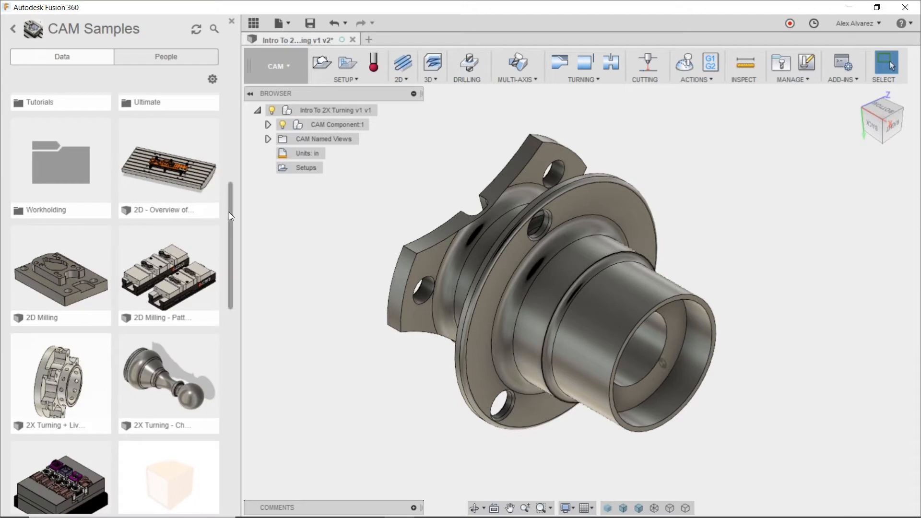
pyautogui.moveTo(232, 212); pyautogui.dragTo(231, 239)
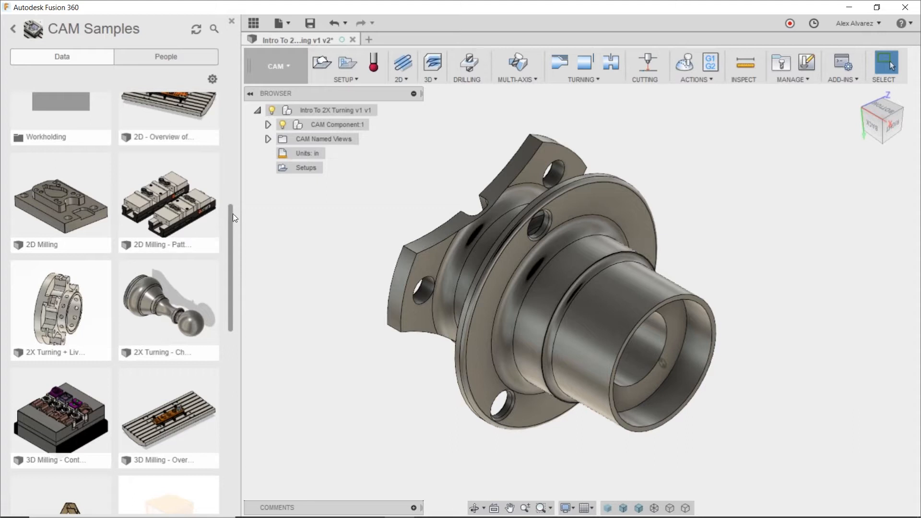
pyautogui.scroll(1, 233, 214)
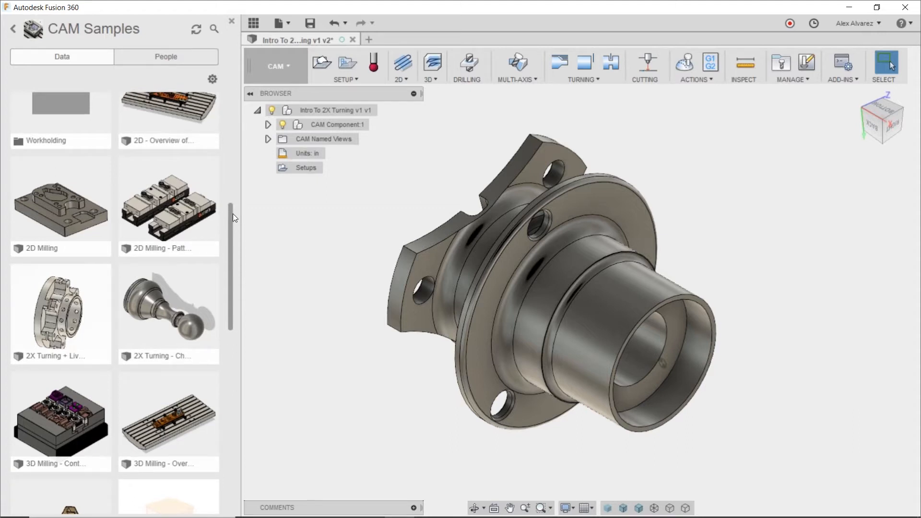
pyautogui.moveTo(232, 214); pyautogui.dragTo(234, 160)
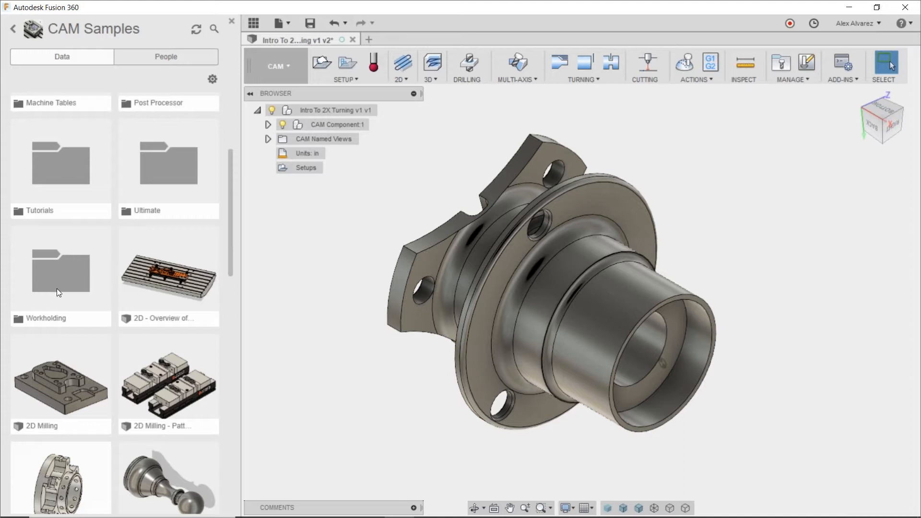
# Open the Workholding folder of the CAM Samples and look through its vendor folders and generic fixture models.
pyautogui.doubleClick(54, 276)
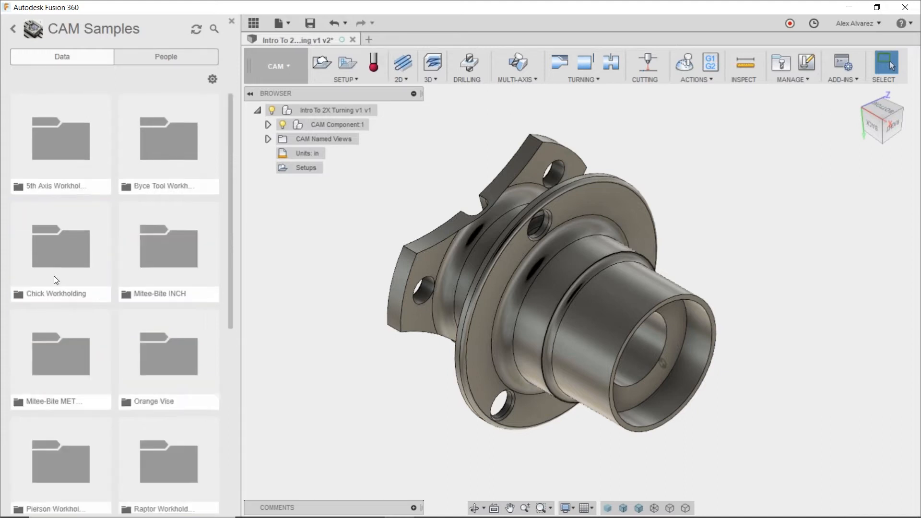
pyautogui.scroll(-2, 193, 236)
pyautogui.scroll(-3, 194, 236)
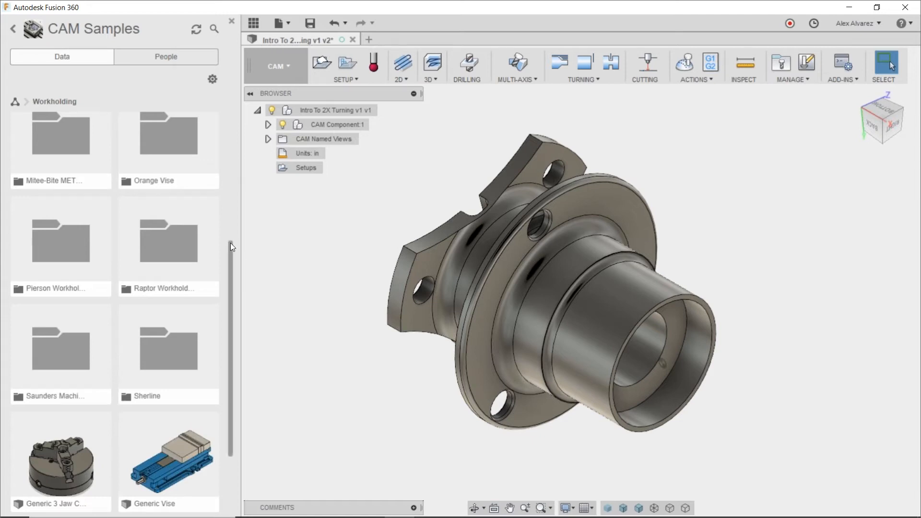
pyautogui.moveTo(230, 242); pyautogui.dragTo(231, 284)
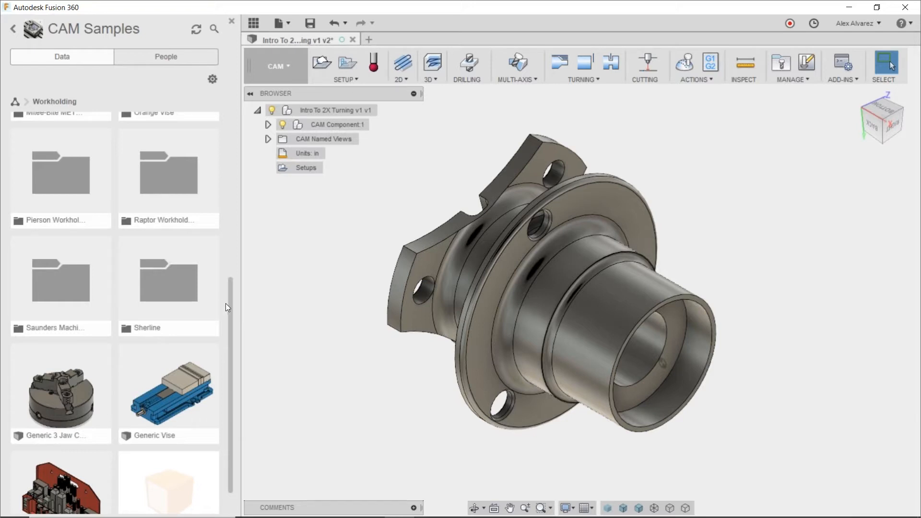
pyautogui.moveTo(231, 297); pyautogui.dragTo(230, 322)
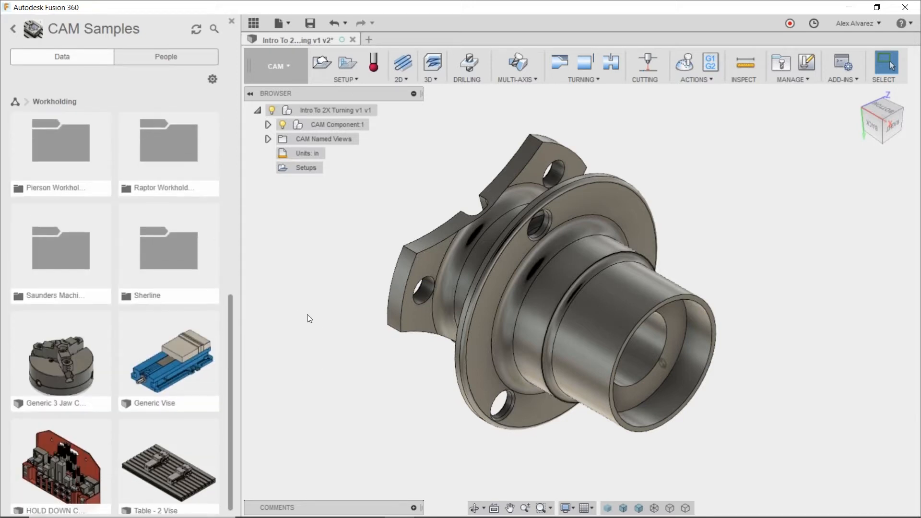
pyautogui.scroll(1, 186, 334)
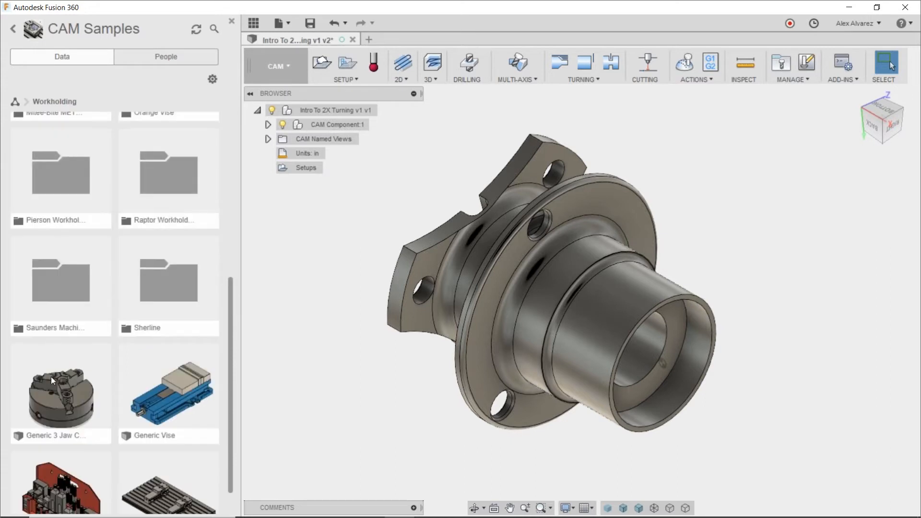
pyautogui.scroll(-1, 165, 425)
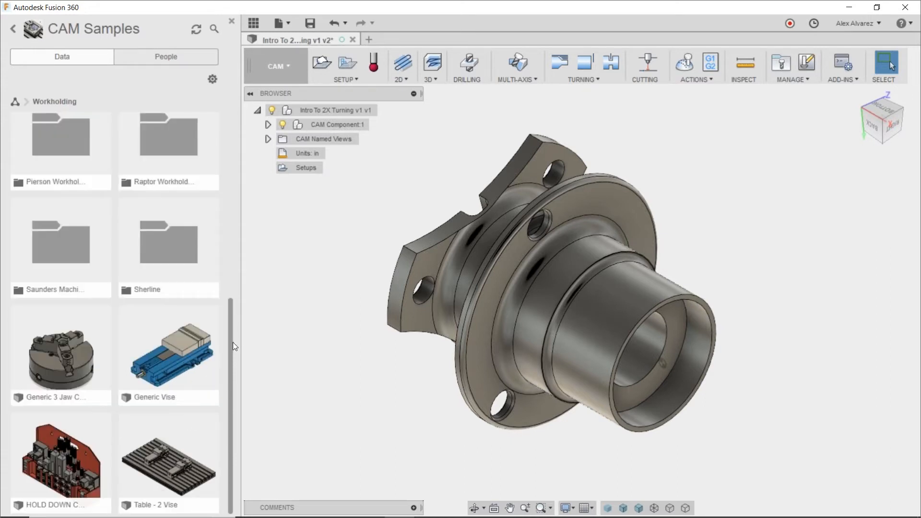
pyautogui.scroll(1, 235, 345)
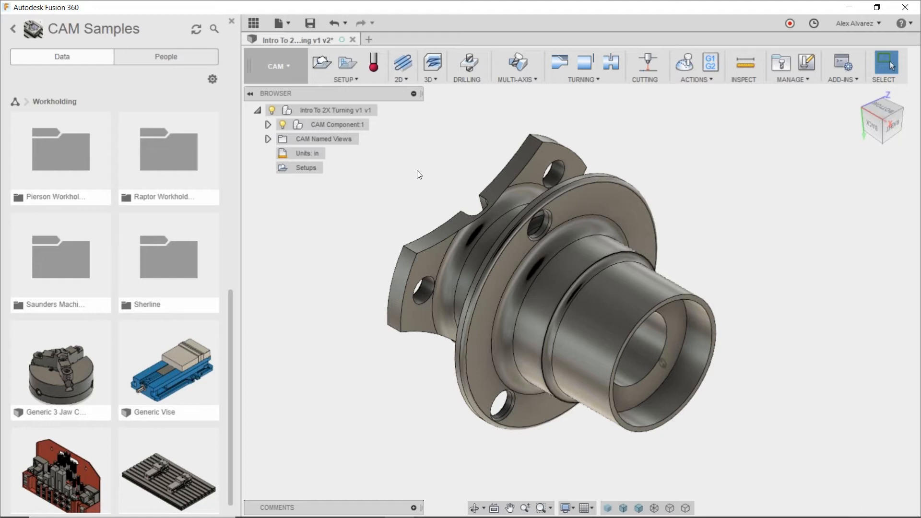
# Leave the CAM Samples project and close the data panel to enlarge the modeling area.
pyautogui.keyDown('shift'); pyautogui.moveTo(349, 162); pyautogui.dragTo(391, 157, button='middle'); pyautogui.keyUp('shift')
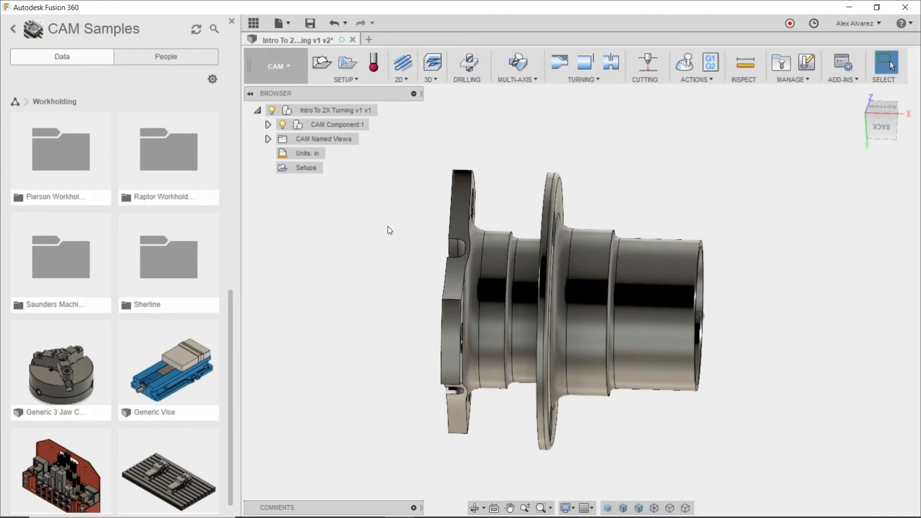
pyautogui.click(12, 30)
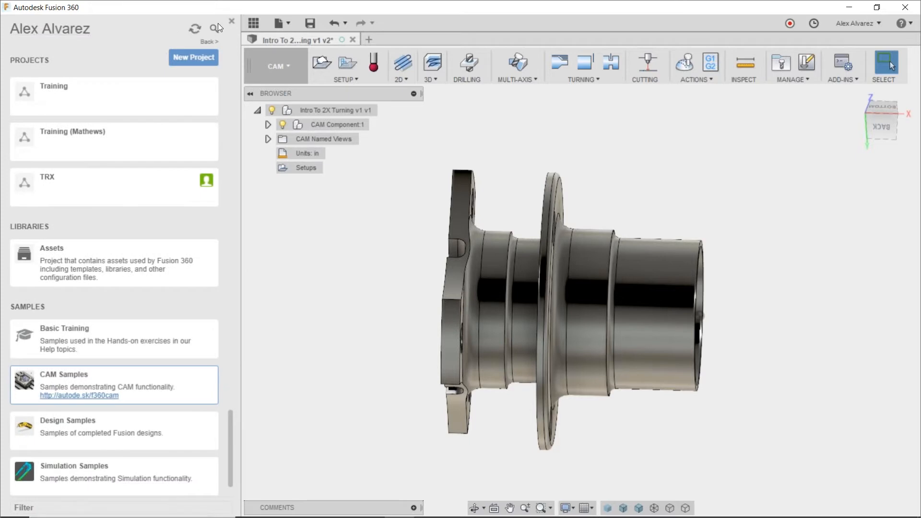
pyautogui.click(234, 23)
pyautogui.keyDown('shift'); pyautogui.moveTo(584, 175); pyautogui.dragTo(551, 181, button='middle'); pyautogui.keyUp('shift')
pyautogui.press('Escape')
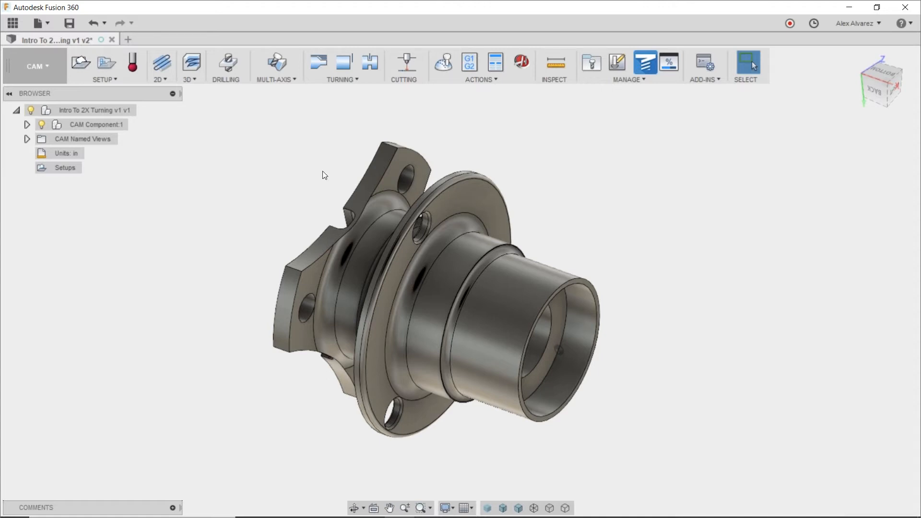
# Create a new machining setup with the turning or mill/turn operation type.
pyautogui.click(81, 64)
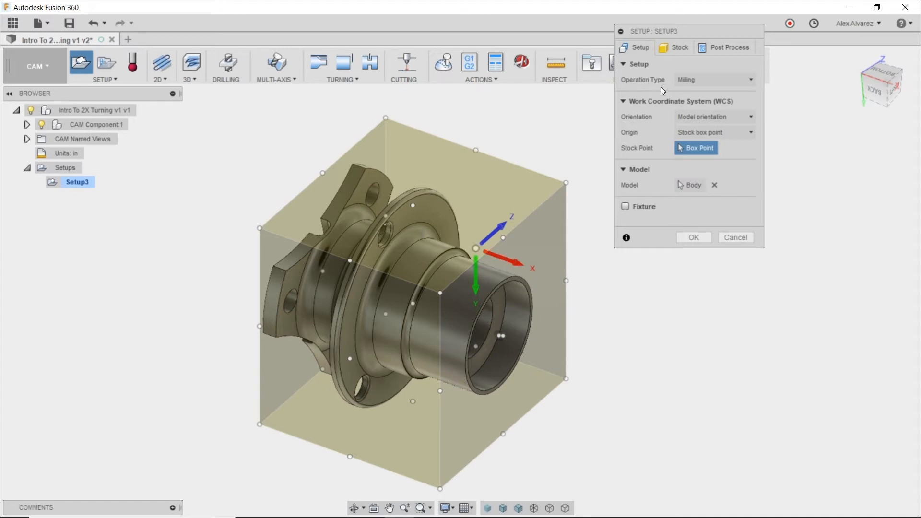
pyautogui.click(697, 81)
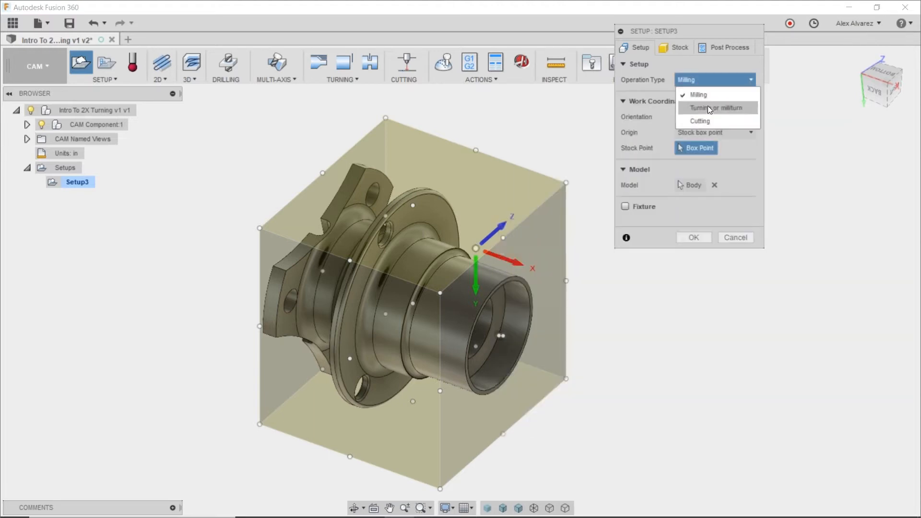
pyautogui.click(708, 107)
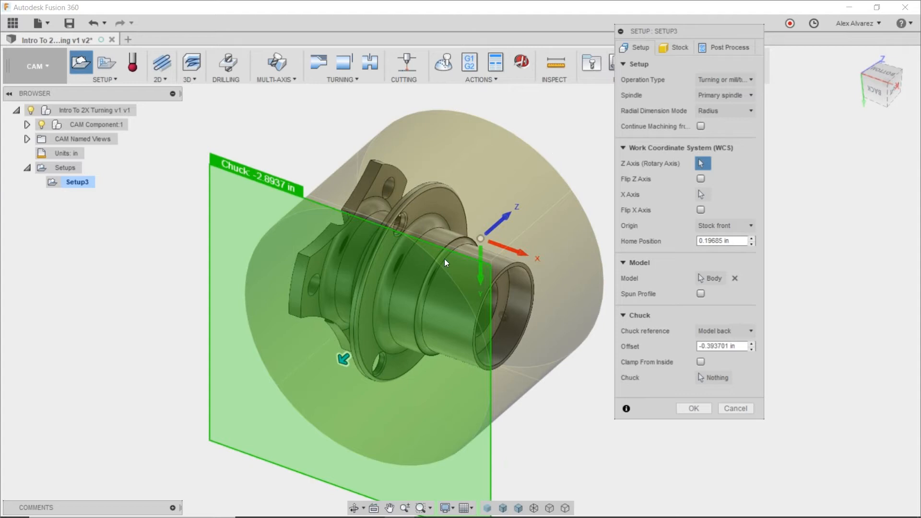
# Set the setup's rotary Z axis from the hub's outer cylindrical face and check the coordinate system's orientation.
pyautogui.click(442, 311)
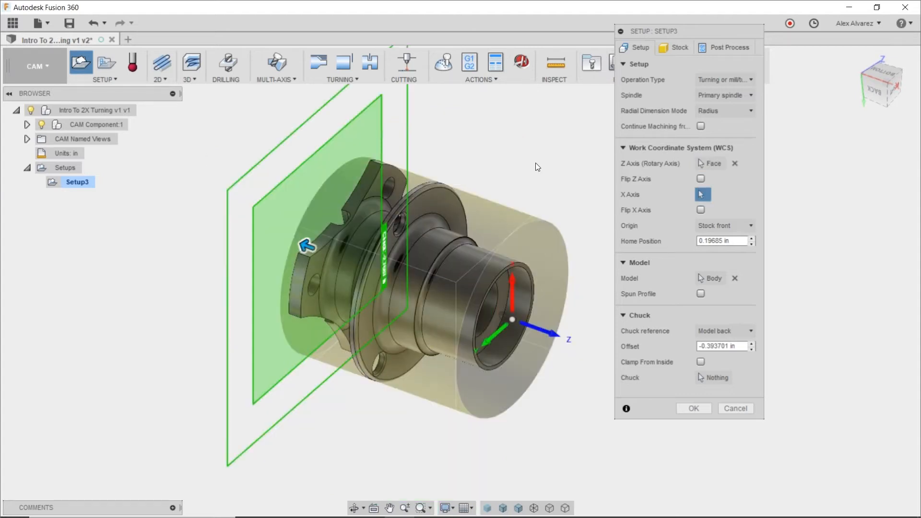
pyautogui.keyDown('shift'); pyautogui.moveTo(535, 165); pyautogui.dragTo(477, 167, button='middle'); pyautogui.keyUp('shift')
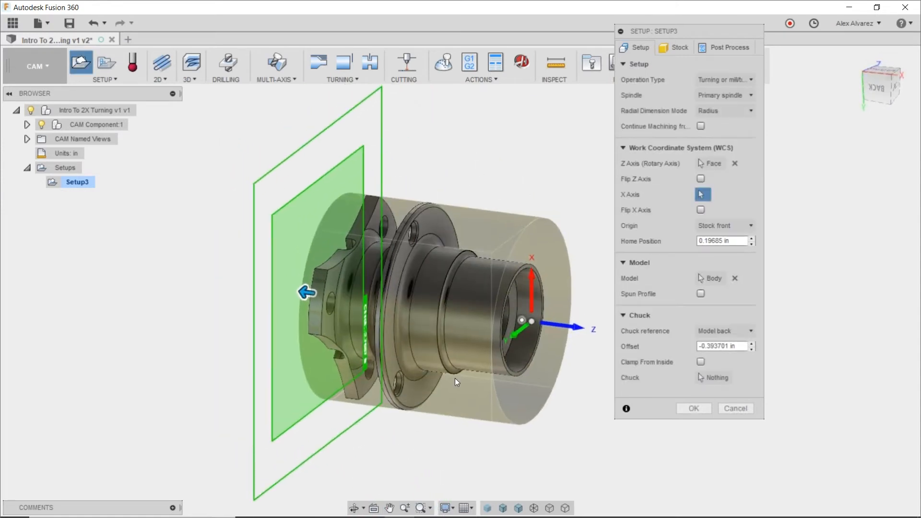
pyautogui.keyDown('shift'); pyautogui.moveTo(253, 418); pyautogui.dragTo(182, 318, button='middle'); pyautogui.keyUp('shift')
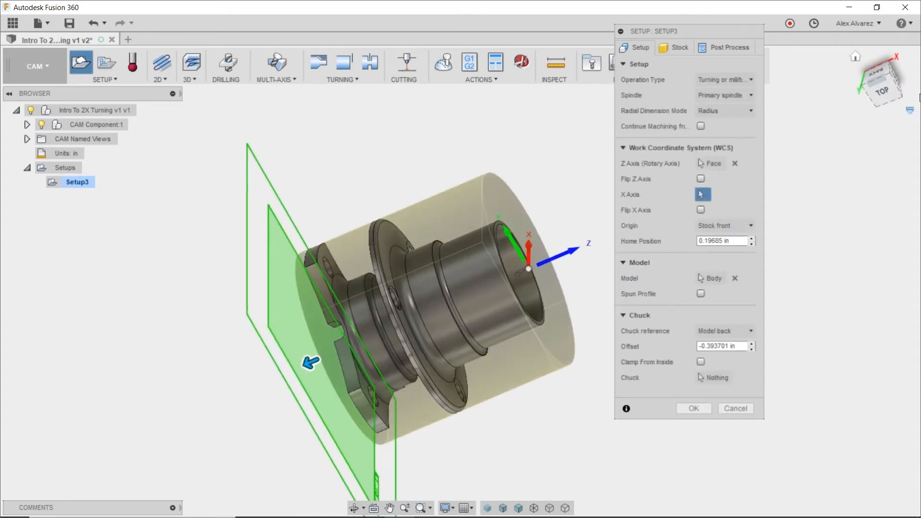
pyautogui.click(882, 94)
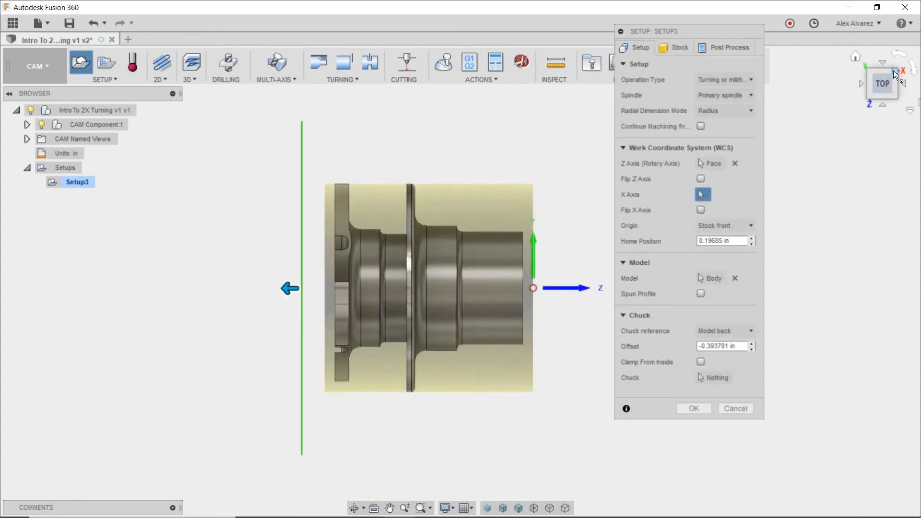
pyautogui.click(893, 71)
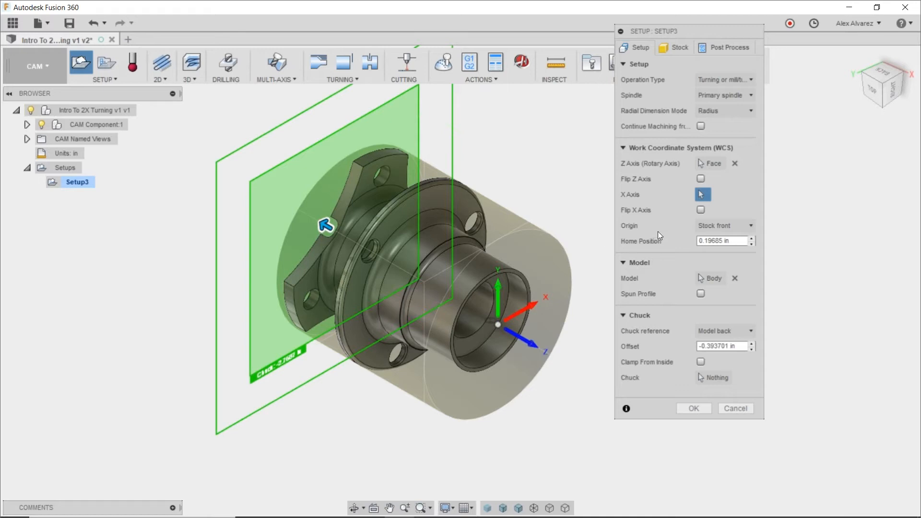
# Activate the setup's model body selection and enable Spun Profile for the hub.
pyautogui.click(710, 279)
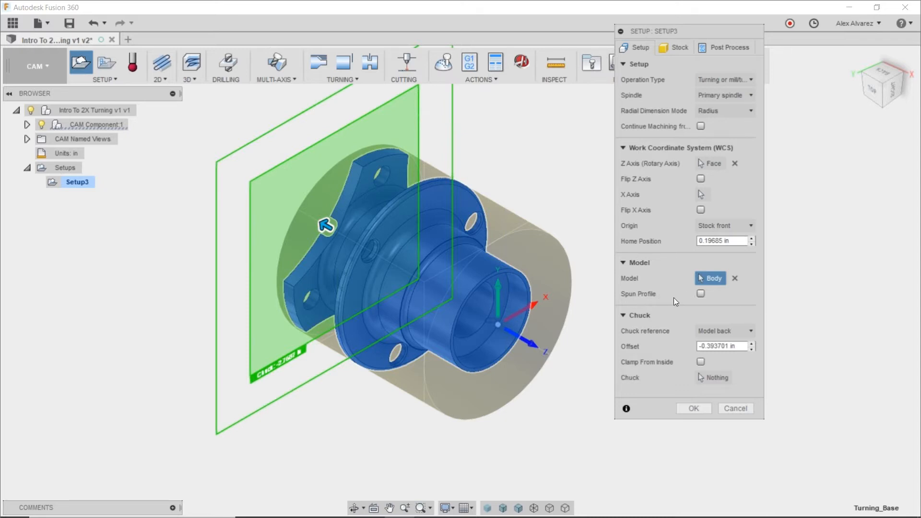
pyautogui.moveTo(703, 299)
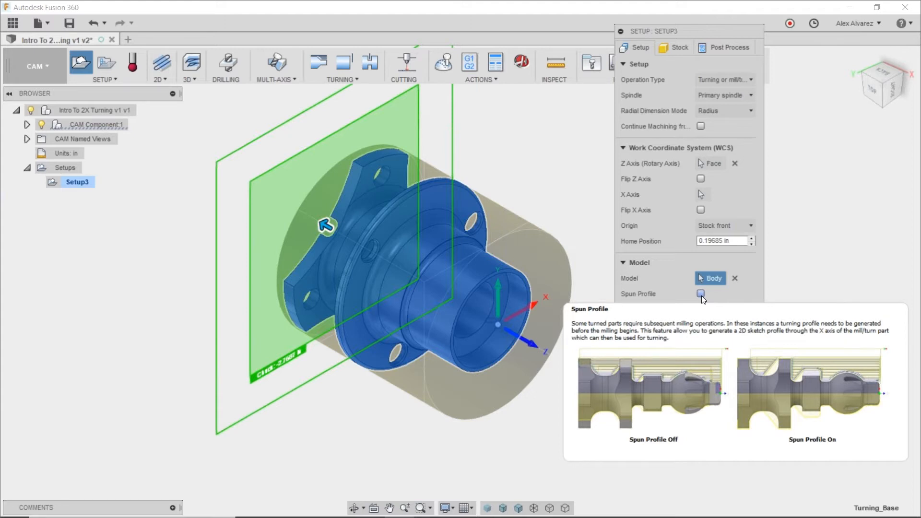
pyautogui.click(700, 294)
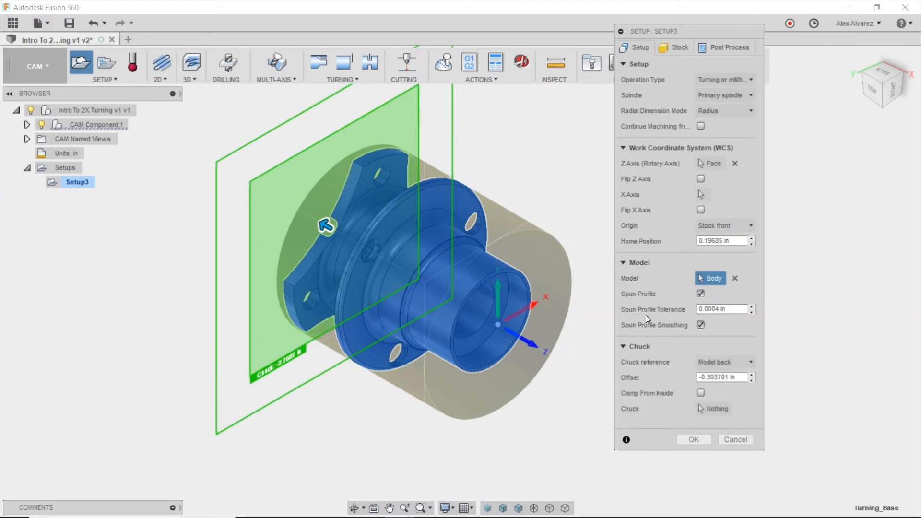
pyautogui.click(873, 90)
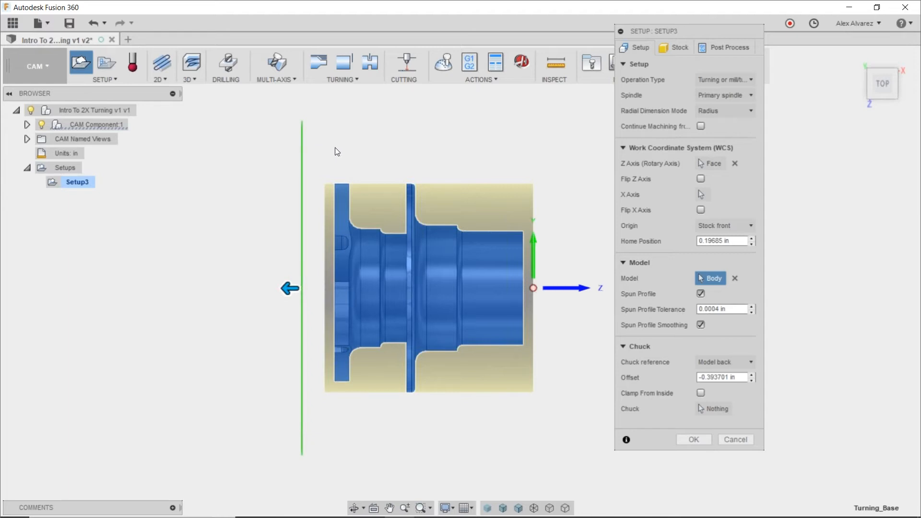
# Define the stock as a relative size cylinder with offsets of 0.125 in radially, 0.1 in frontside and 1.5 in backside.
pyautogui.click(688, 51)
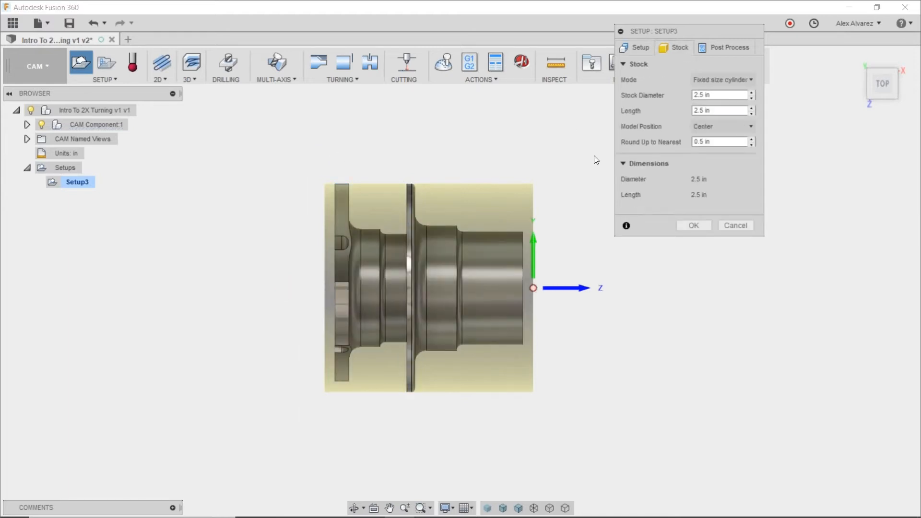
pyautogui.click(711, 80)
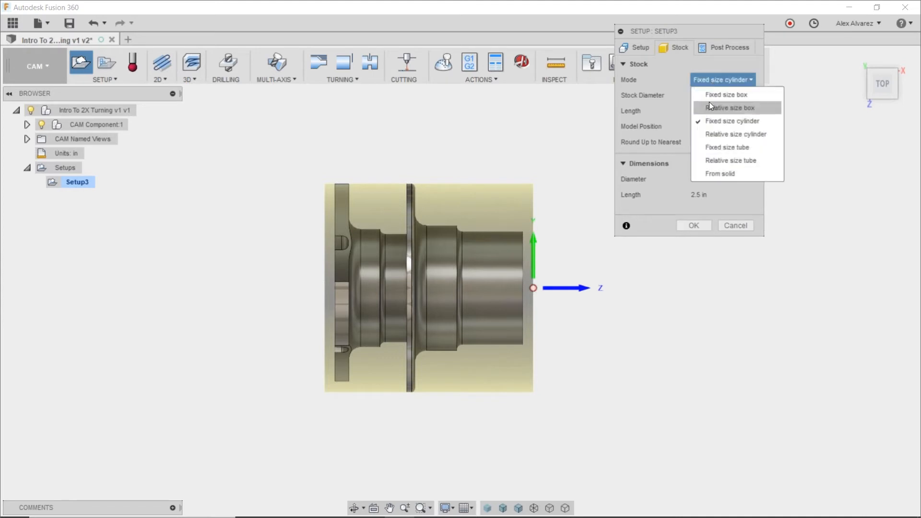
pyautogui.click(715, 135)
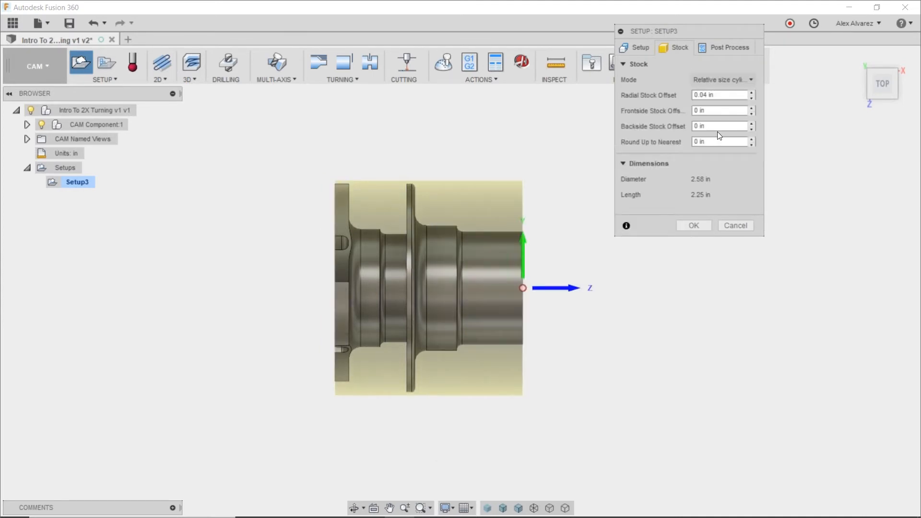
pyautogui.click(724, 96)
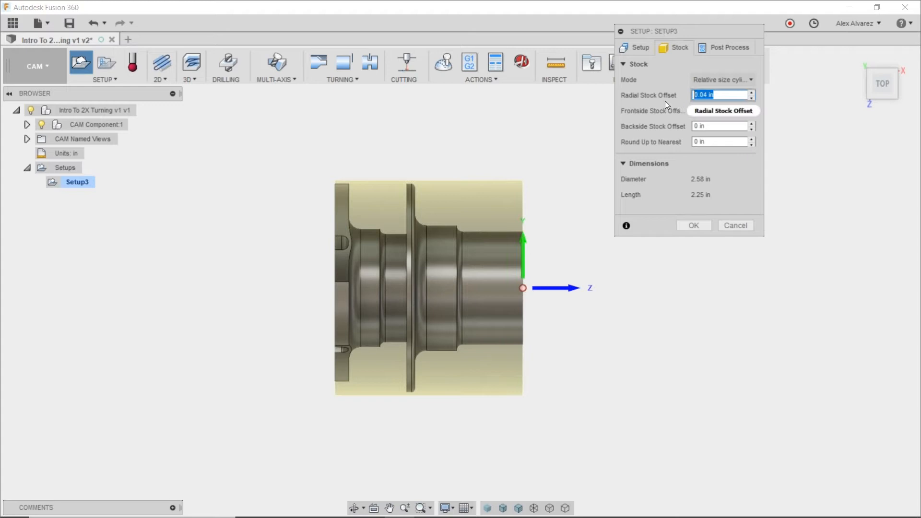
pyautogui.write('.125')
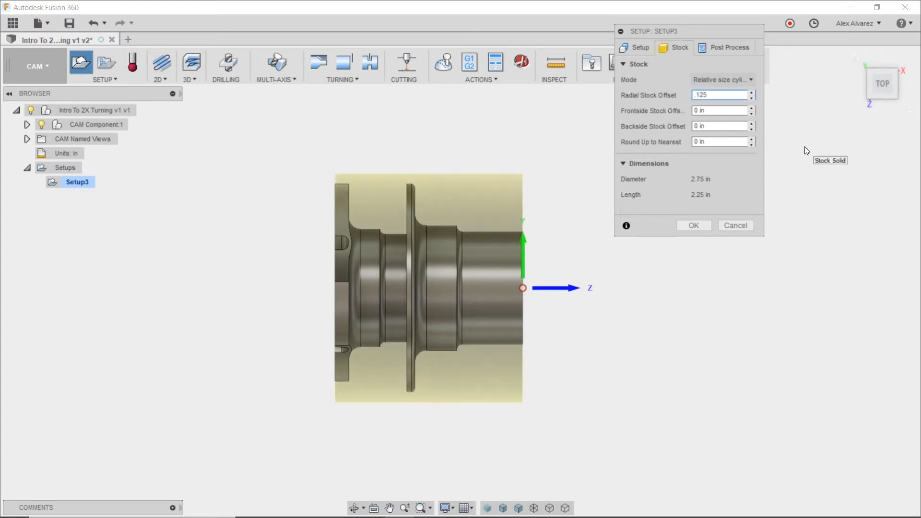
pyautogui.press('Tab')
pyautogui.write('.1')
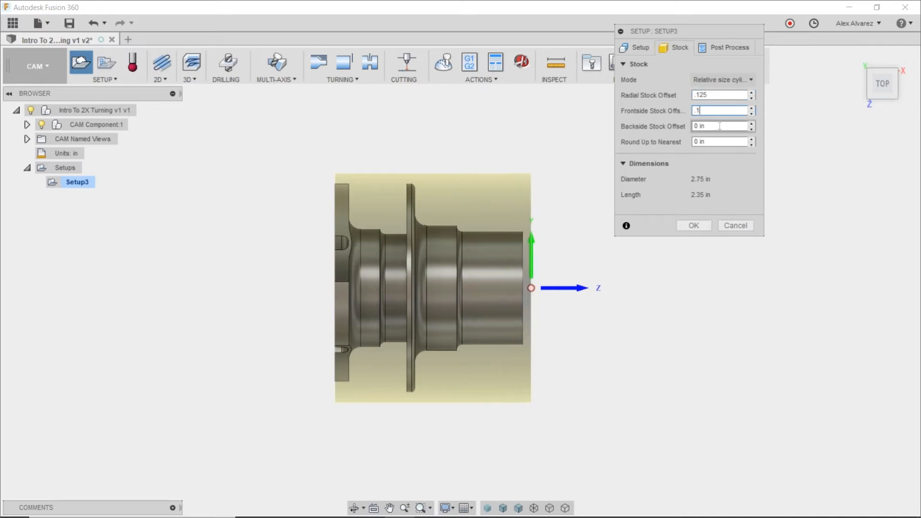
pyautogui.press('Tab')
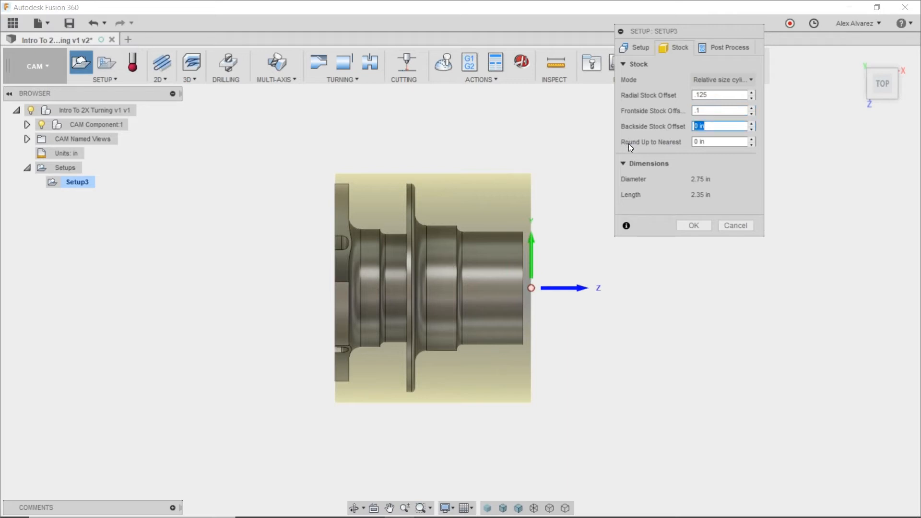
pyautogui.write('1.5')
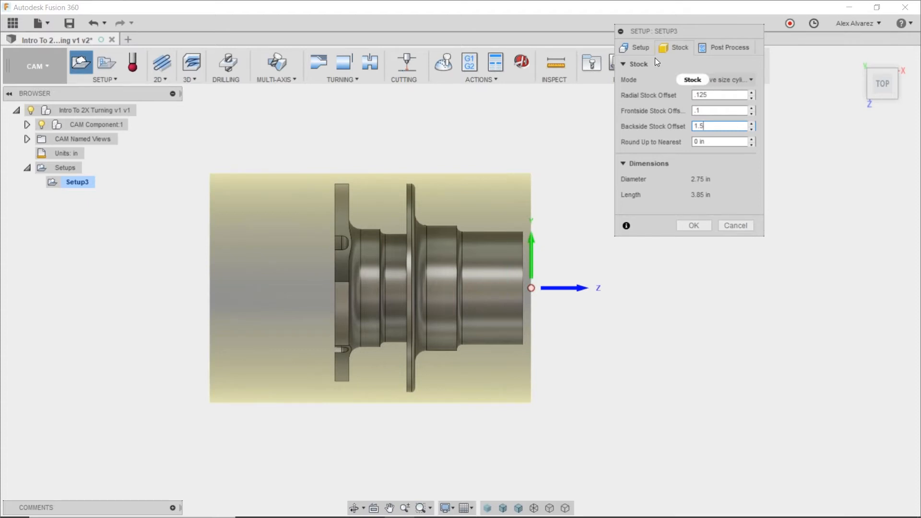
# Shift the chuck plane along the rotary axis to an offset of about -0.52 in from the model back.
pyautogui.click(638, 48)
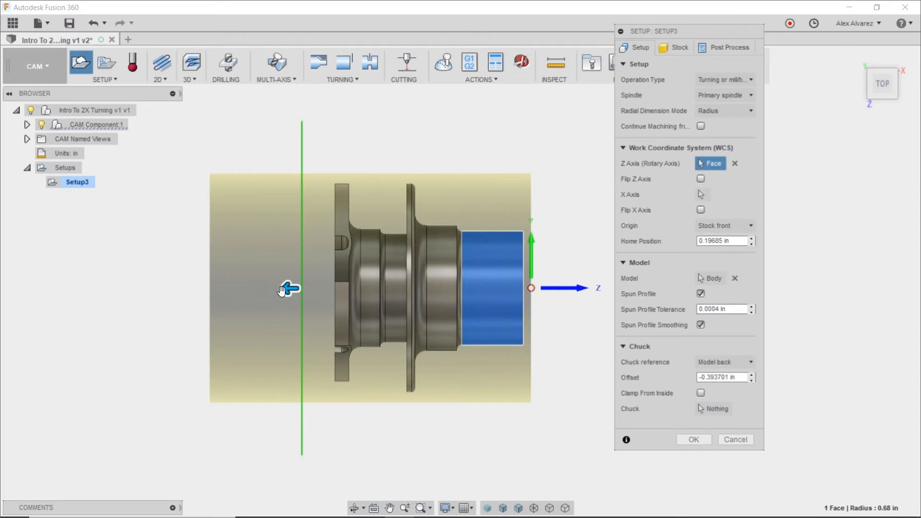
pyautogui.moveTo(290, 288)
pyautogui.mouseDown()
pyautogui.moveTo(269, 288)
pyautogui.moveTo(302, 288)
pyautogui.mouseUp()
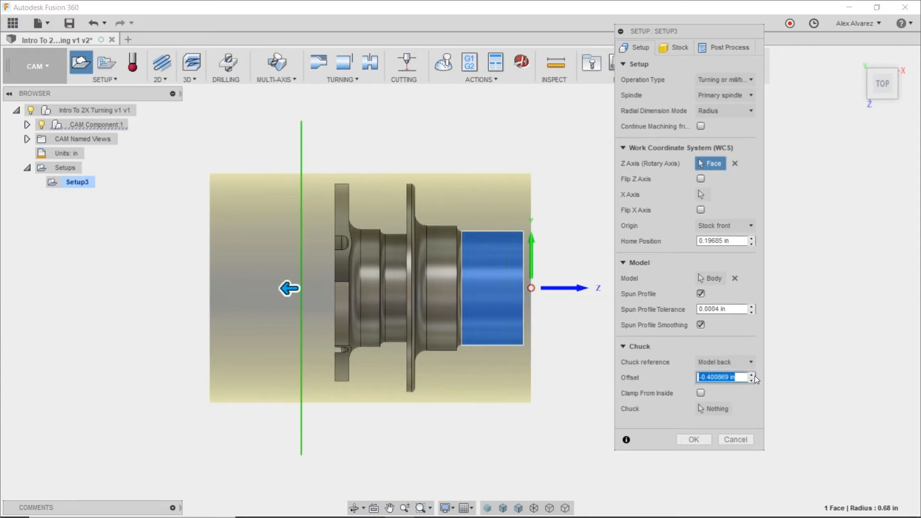
pyautogui.click(738, 377)
pyautogui.moveTo(300, 163); pyautogui.dragTo(286, 160)
# Reference the chuck to the stock back with a 0.75 in offset, recheck the stock settings and confirm the setup.
pyautogui.click(726, 361)
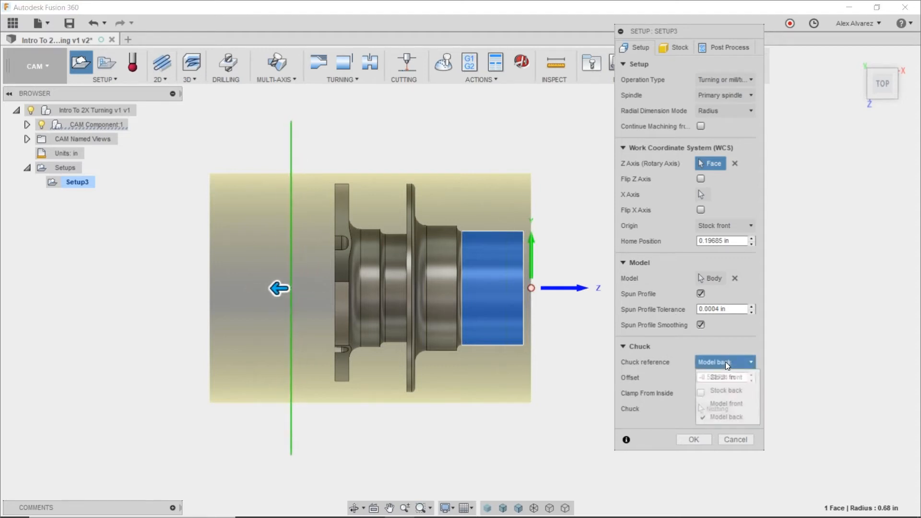
pyautogui.click(734, 391)
pyautogui.moveTo(735, 378); pyautogui.dragTo(643, 366)
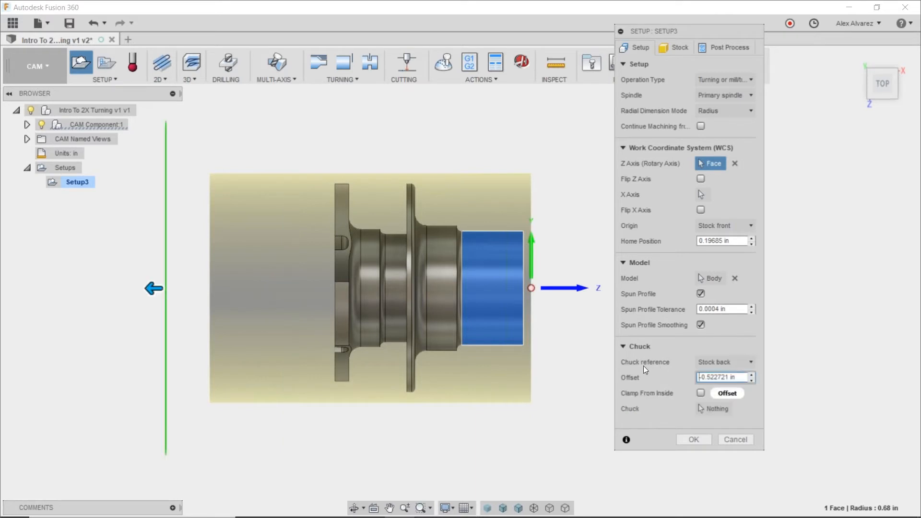
pyautogui.moveTo(737, 377); pyautogui.dragTo(659, 377)
pyautogui.write('.75')
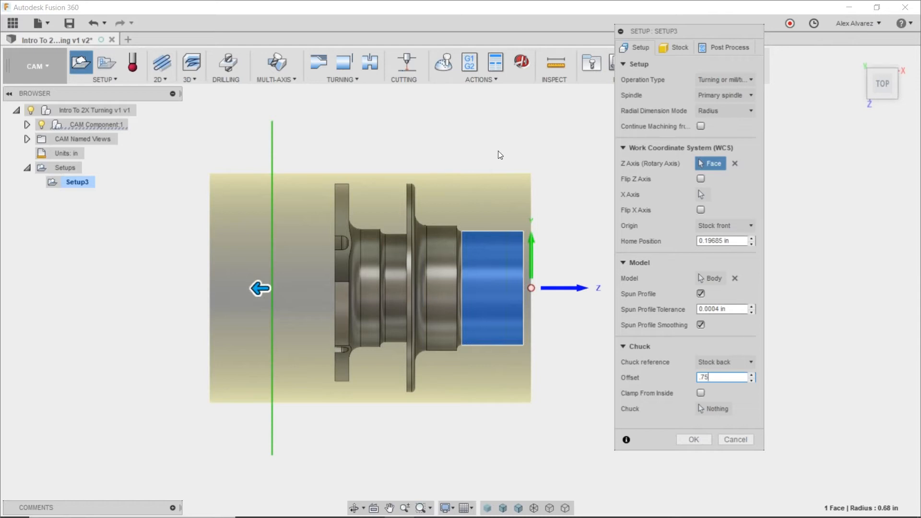
pyautogui.click(671, 48)
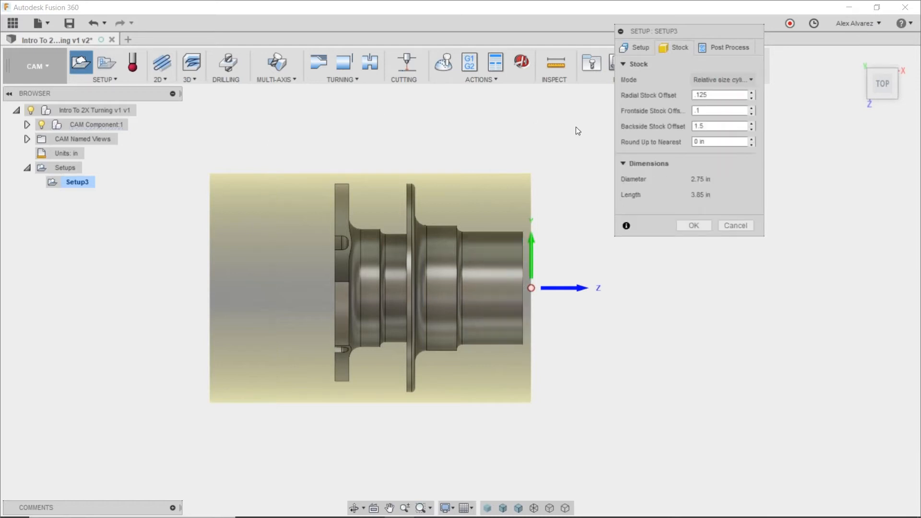
pyautogui.click(638, 47)
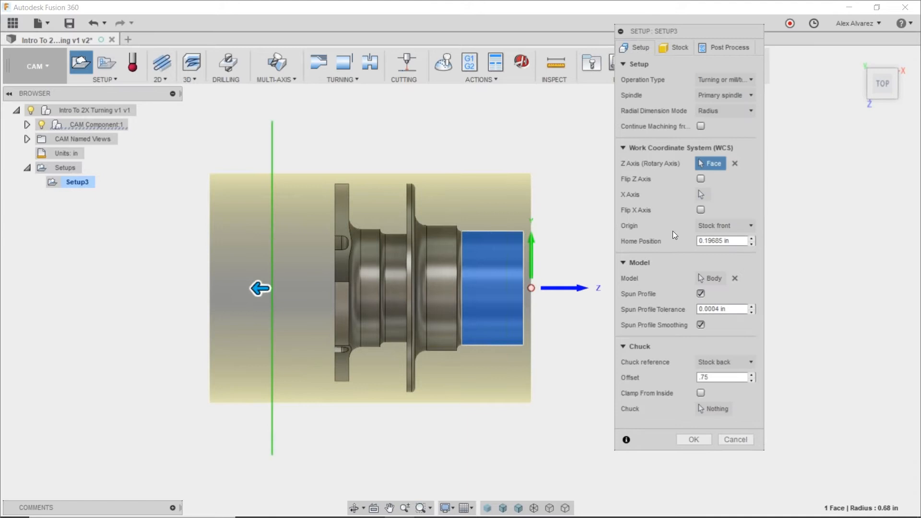
pyautogui.click(692, 439)
# Start a Turning Face operation and assign tool 3, CNMG42.54-DCLN-R, from the cloud Turning library.
pyautogui.keyDown('shift'); pyautogui.moveTo(666, 209); pyautogui.dragTo(669, 286, button='middle'); pyautogui.keyUp('shift')
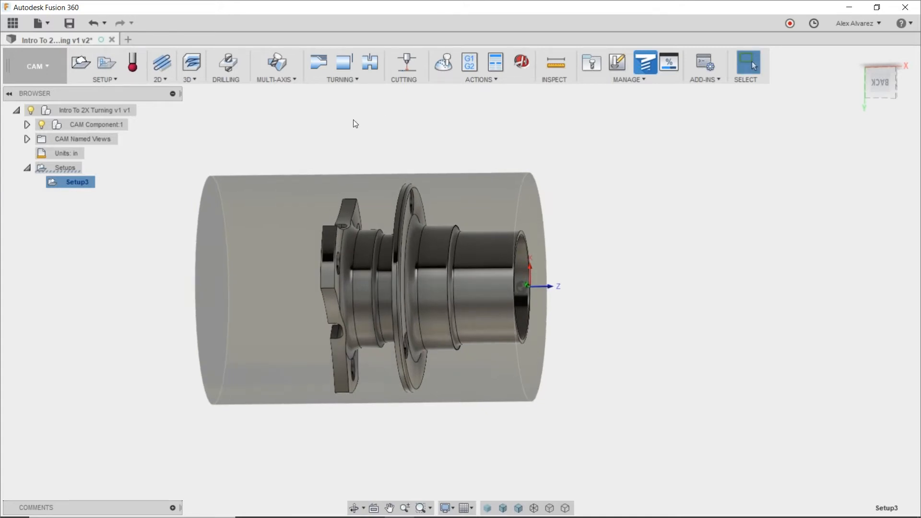
pyautogui.click(157, 82)
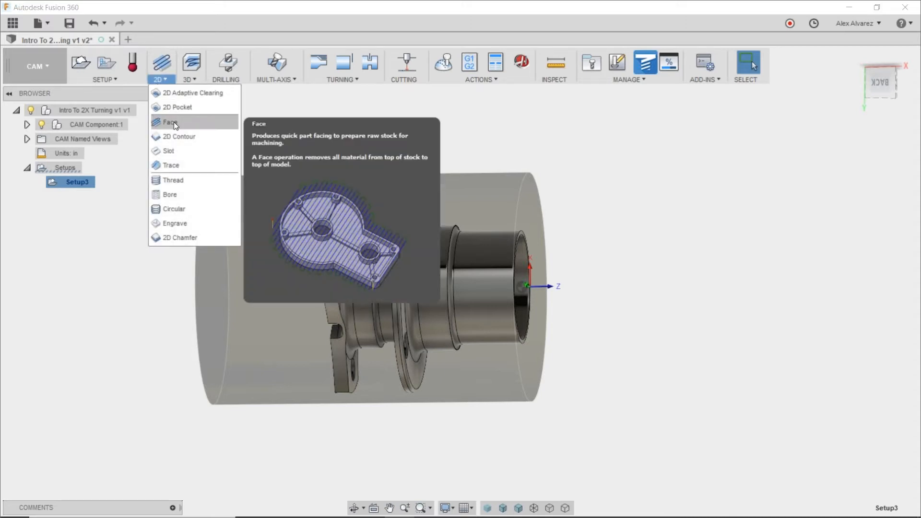
pyautogui.click(339, 80)
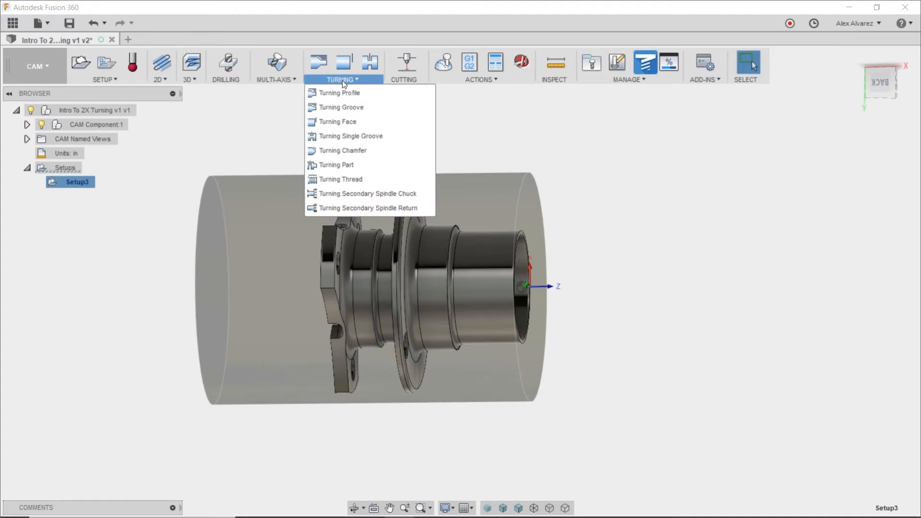
pyautogui.click(355, 122)
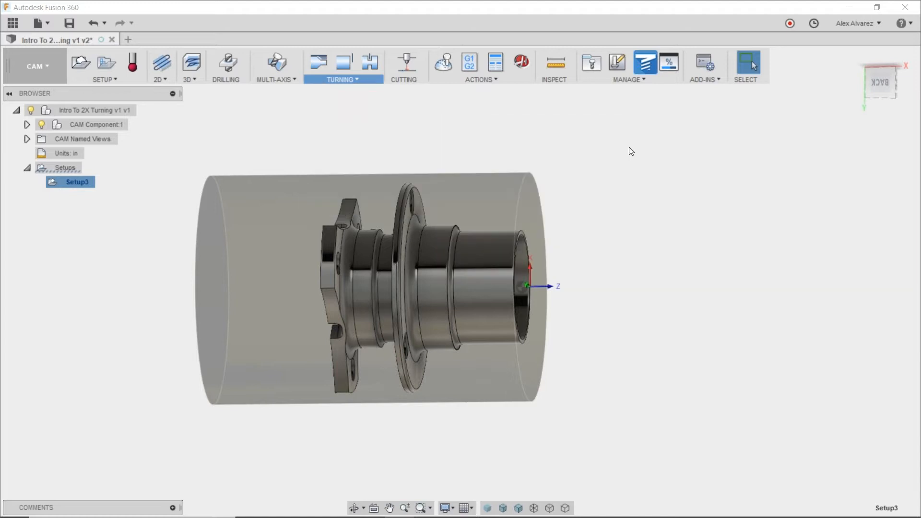
pyautogui.keyDown('shift'); pyautogui.moveTo(571, 199); pyautogui.dragTo(571, 225, button='middle'); pyautogui.keyUp('shift')
pyautogui.moveTo(704, 30); pyautogui.dragTo(672, 142)
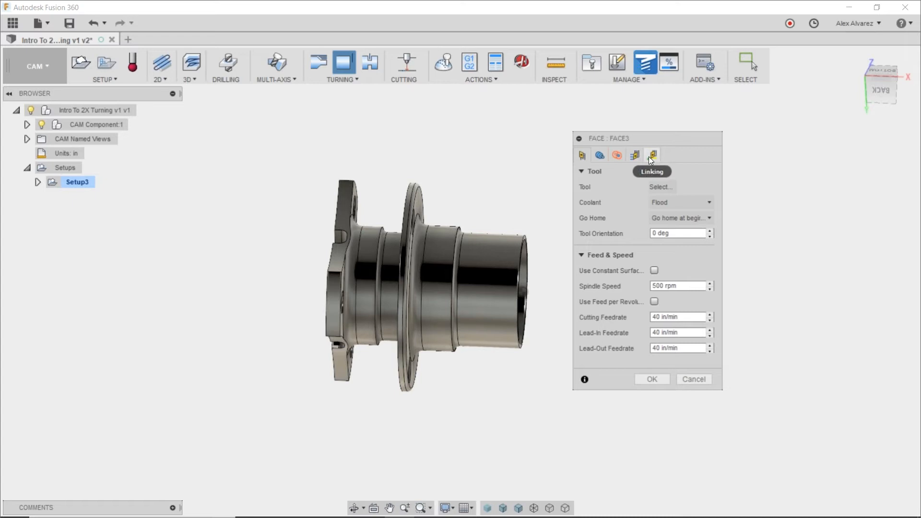
pyautogui.click(661, 187)
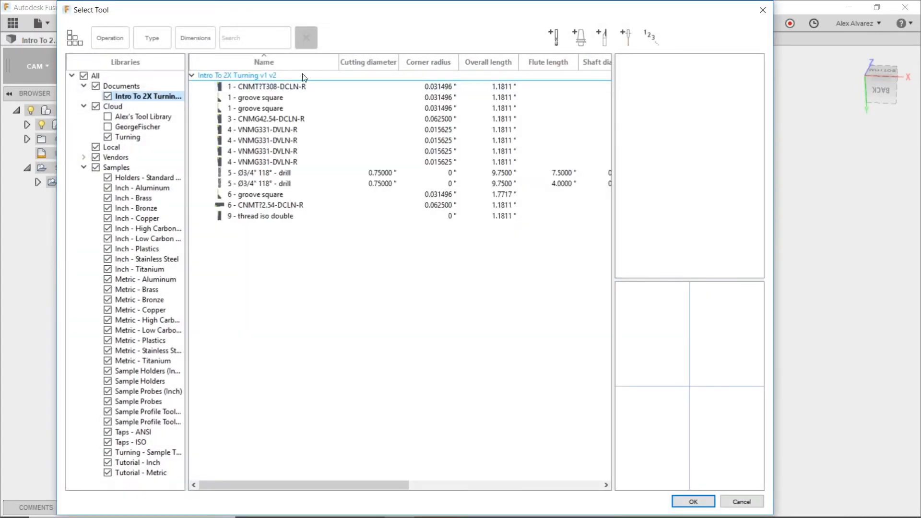
pyautogui.click(148, 140)
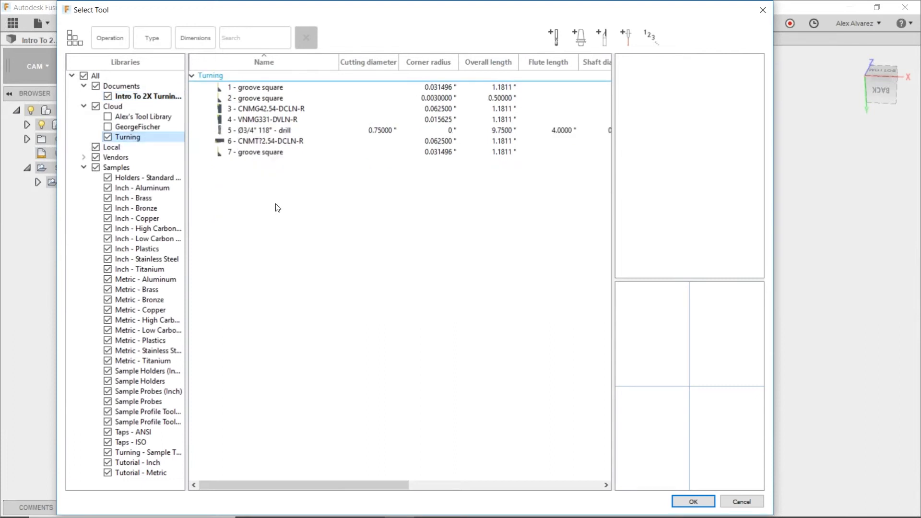
pyautogui.click(273, 110)
pyautogui.doubleClick(273, 111)
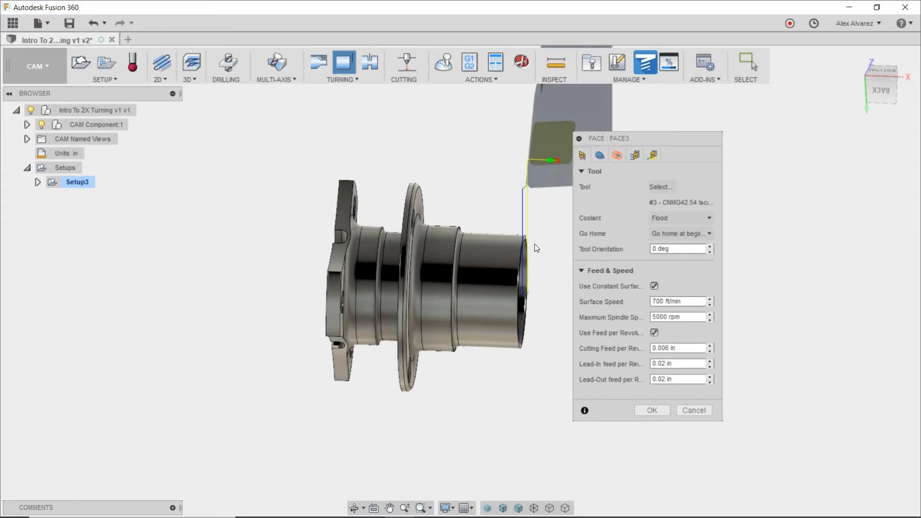
# Enable multiple facing passes with limited stepovers of 0.1 in, add a finishing pass with a 0.03 in stepover, and confirm the Face operation.
pyautogui.click(635, 155)
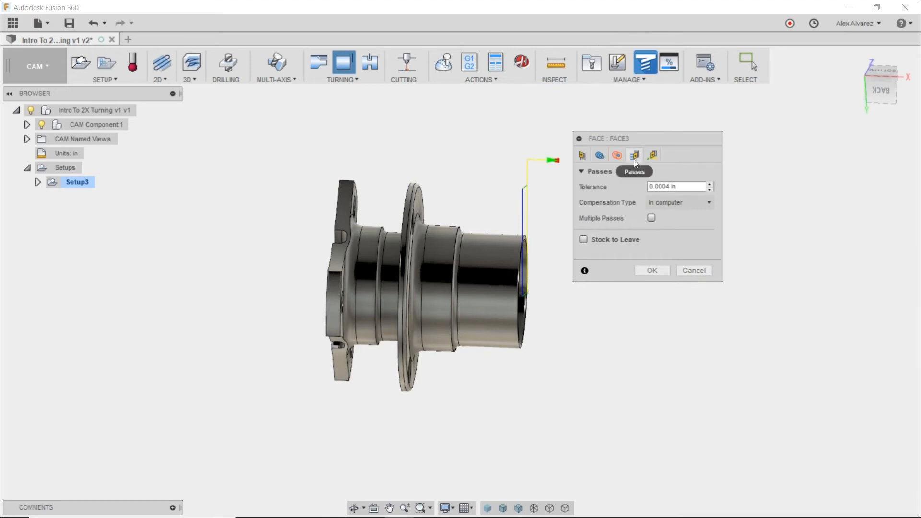
pyautogui.click(651, 218)
pyautogui.click(670, 233)
pyautogui.write('.1')
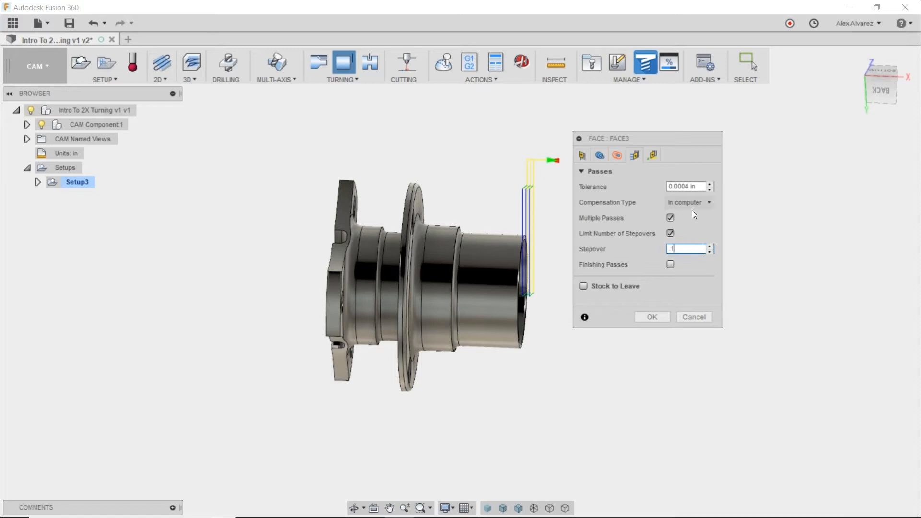
pyautogui.click(670, 264)
pyautogui.click(692, 297)
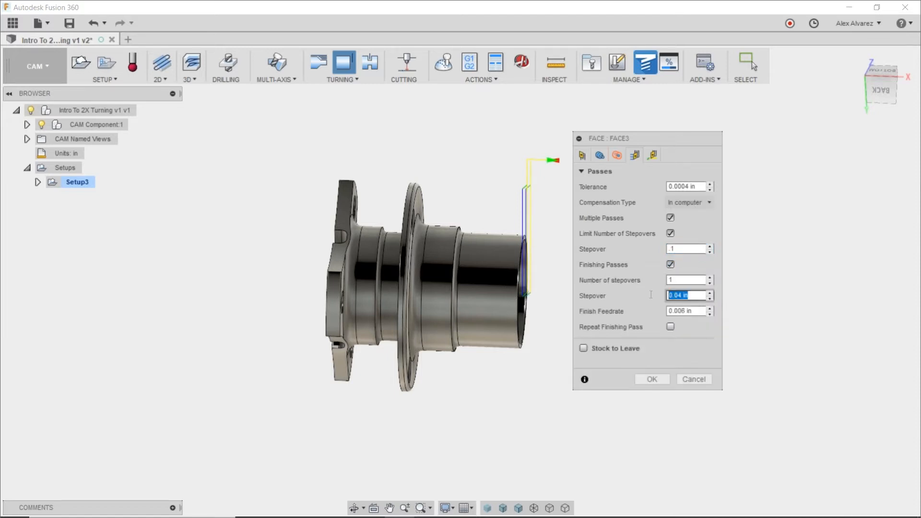
pyautogui.write('.02')
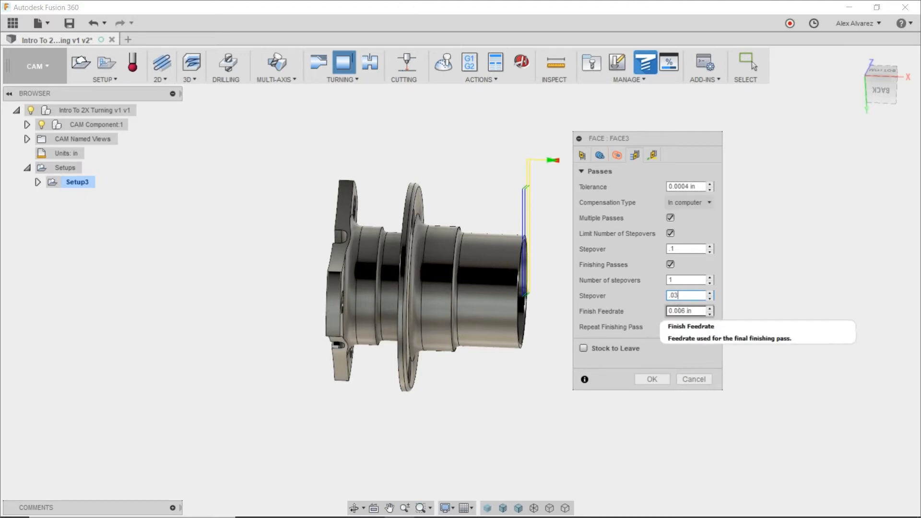
pyautogui.click(653, 379)
pyautogui.keyDown('shift'); pyautogui.moveTo(594, 239); pyautogui.dragTo(583, 216, button='middle'); pyautogui.keyUp('shift')
pyautogui.press('Escape')
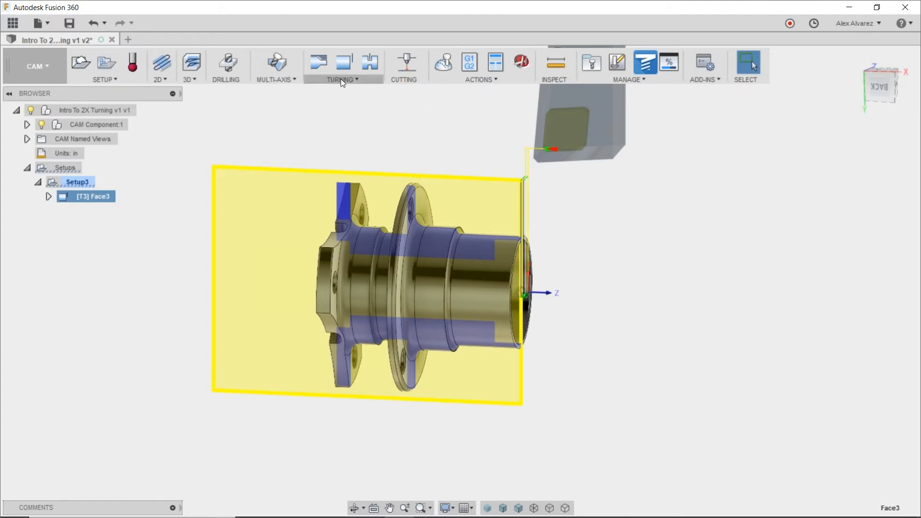
# Create a Turning Profile operation for outside profiling, front to back, with tool 3 and the default settings.
pyautogui.click(324, 66)
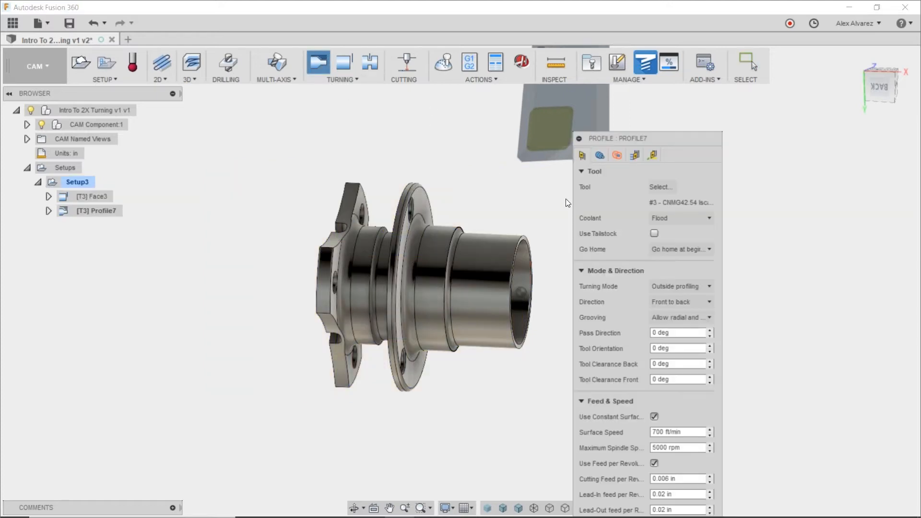
pyautogui.keyDown('shift'); pyautogui.moveTo(491, 186); pyautogui.dragTo(492, 187, button='middle'); pyautogui.keyUp('shift')
pyautogui.moveTo(664, 143); pyautogui.dragTo(710, 95)
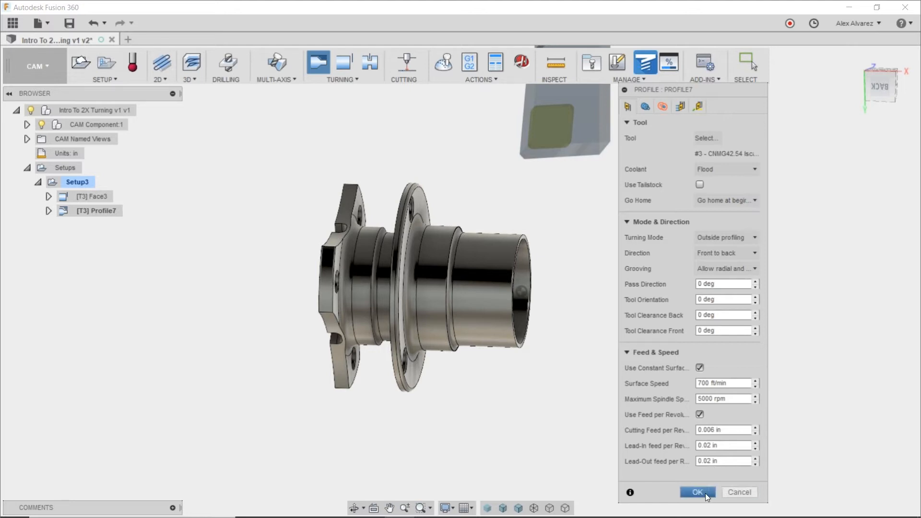
pyautogui.click(698, 493)
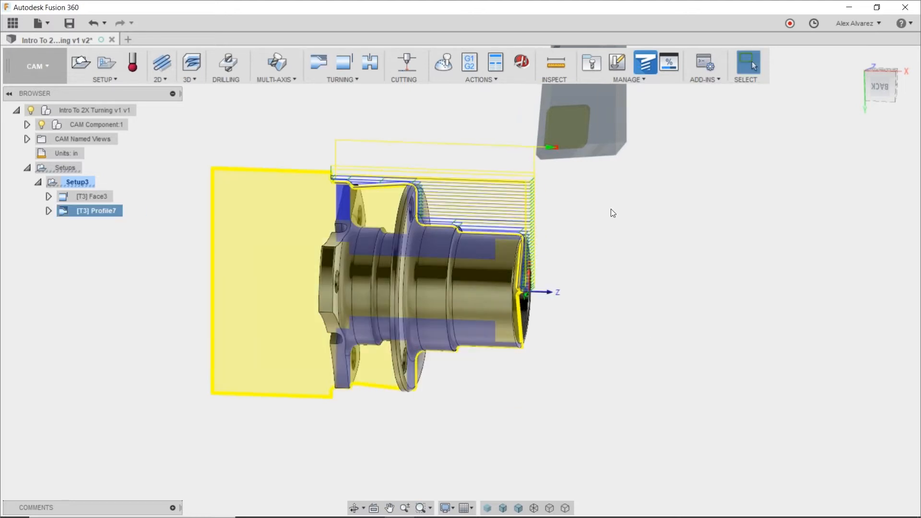
# Edit the Profile7 operation to disallow grooving and enable rest machining from previous operations.
pyautogui.click(881, 92)
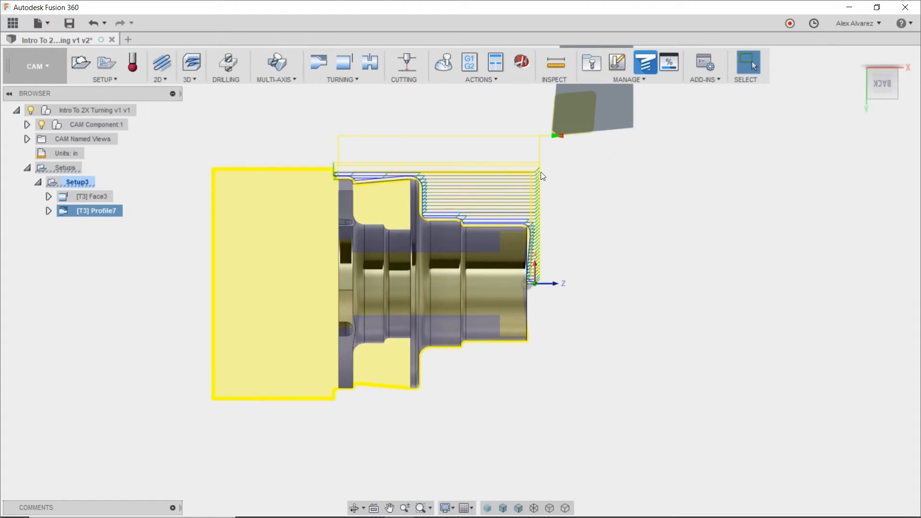
pyautogui.scroll(1, 541, 171)
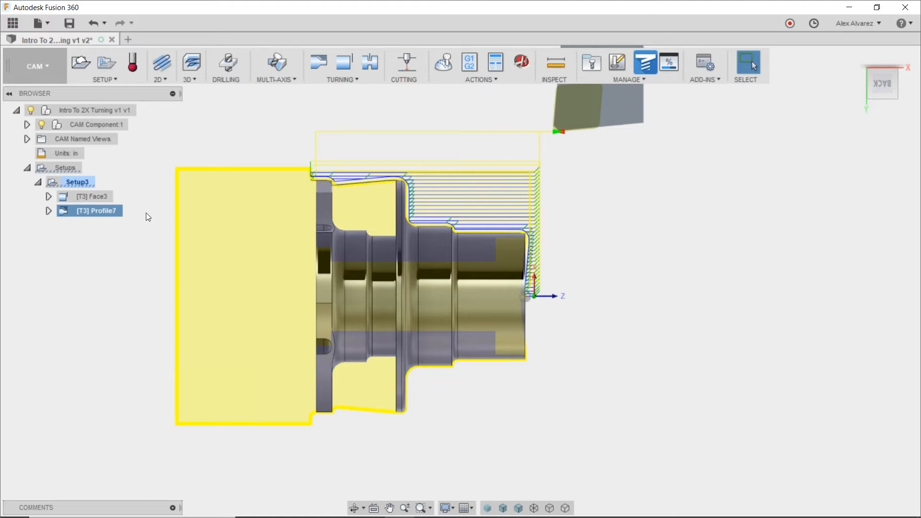
pyautogui.rightClick(92, 221)
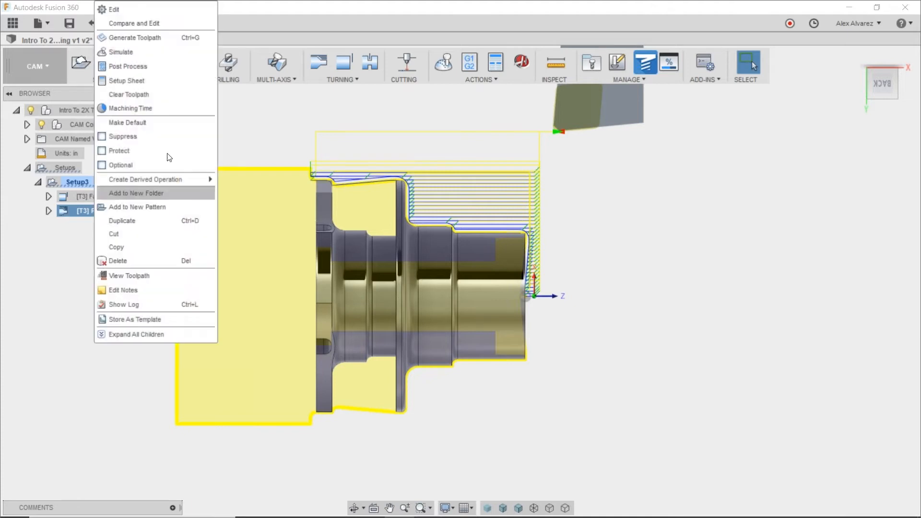
pyautogui.click(139, 14)
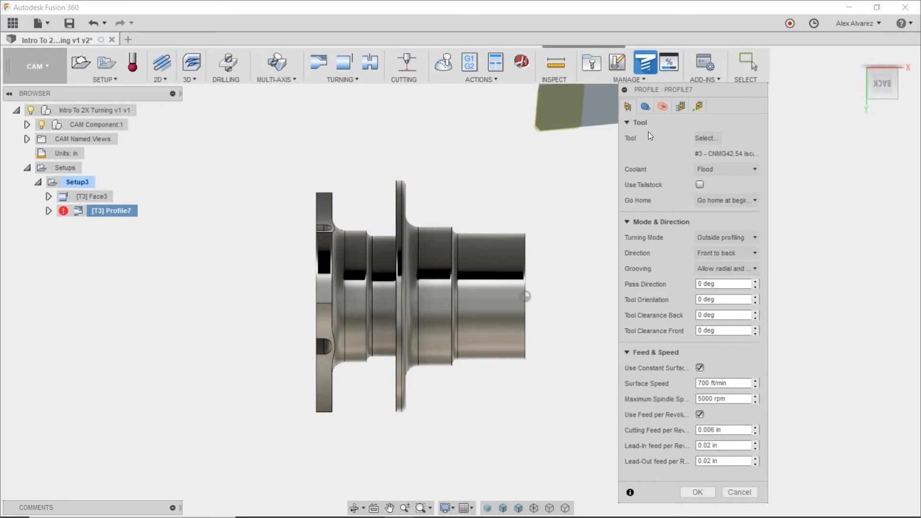
pyautogui.click(719, 269)
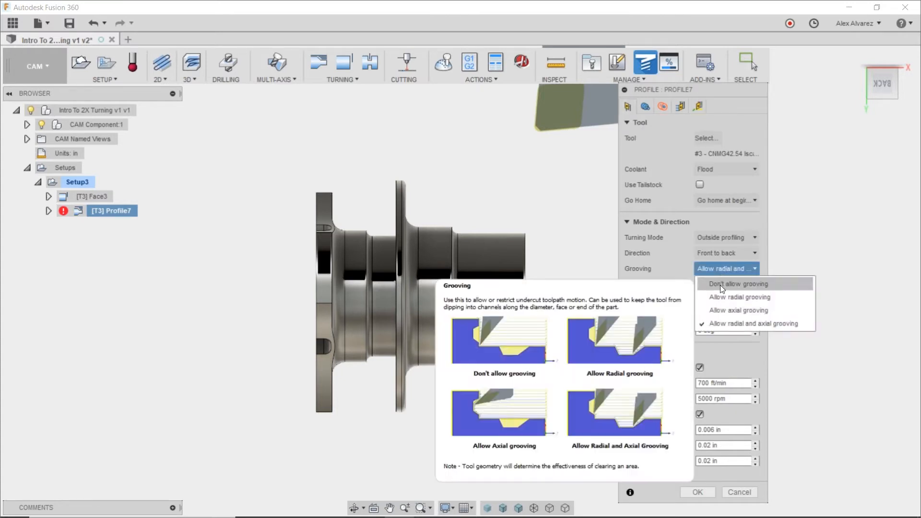
pyautogui.click(717, 287)
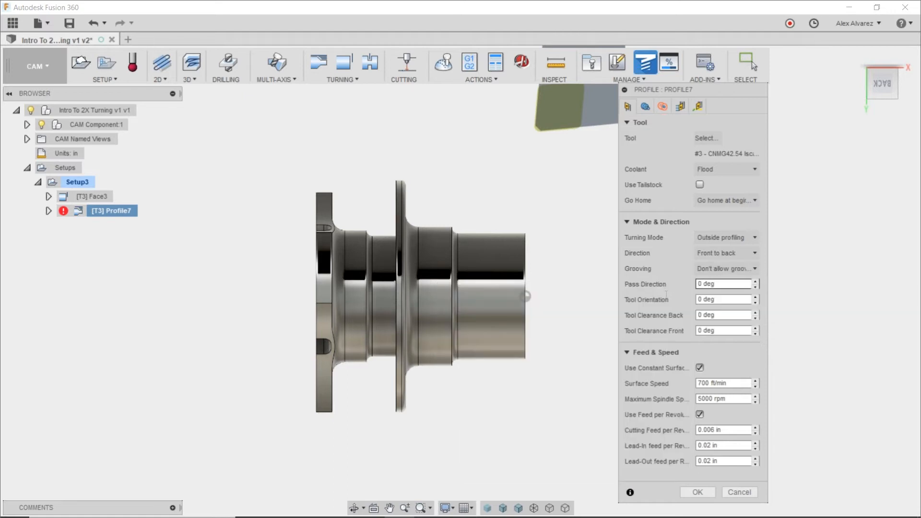
pyautogui.click(645, 106)
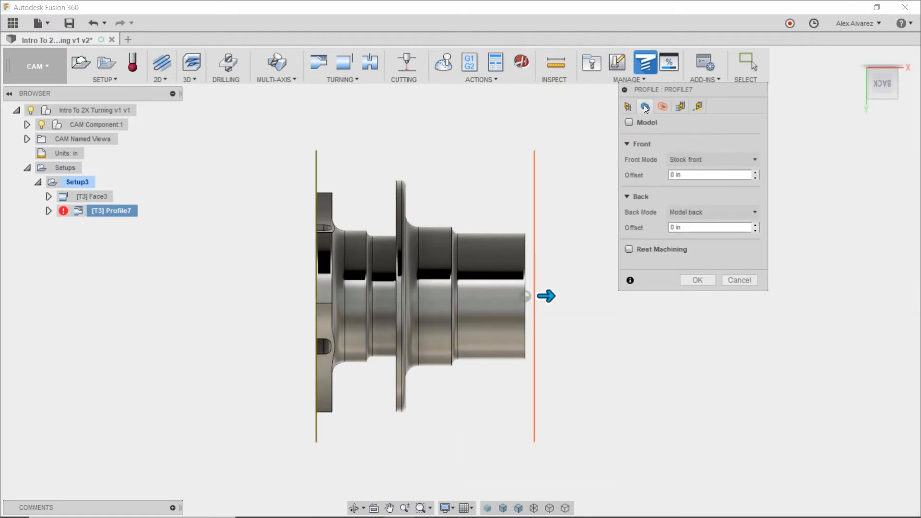
pyautogui.click(633, 251)
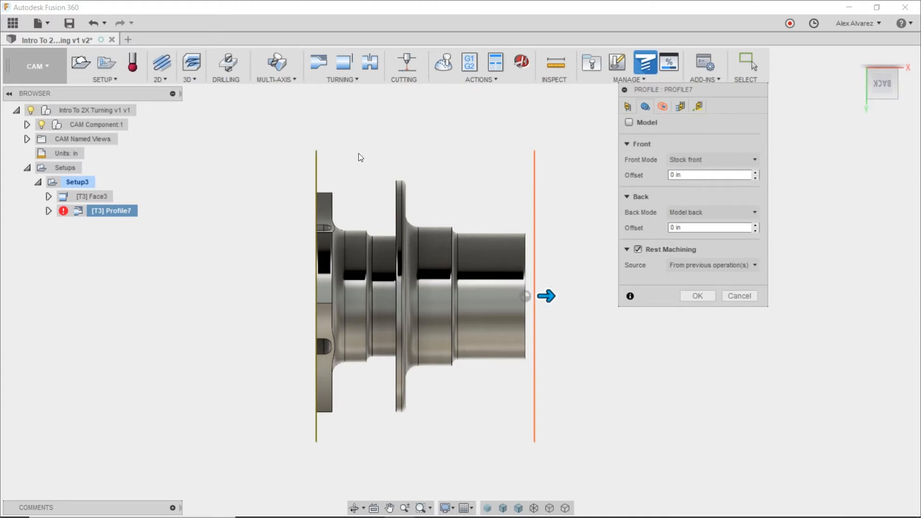
# Set the profile's back limit to the chuck front with a 0.375 in offset and confirm the operation.
pyautogui.click(709, 214)
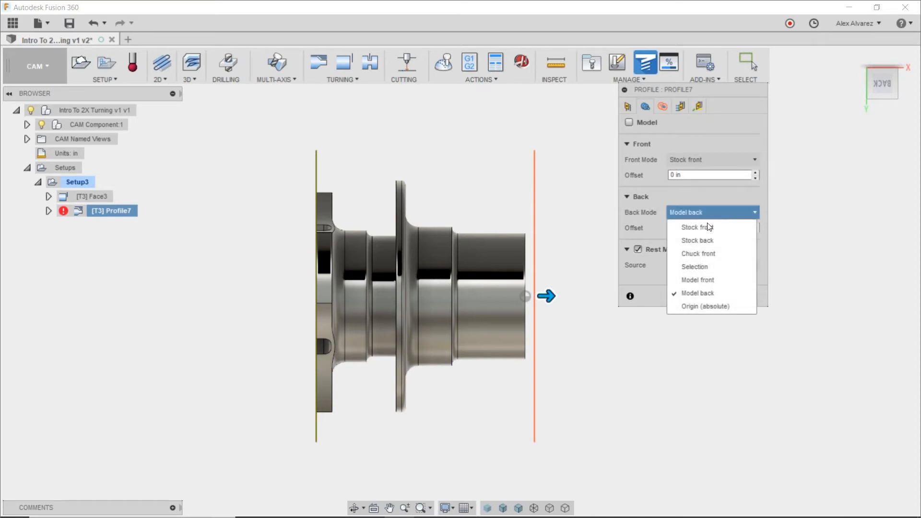
pyautogui.click(704, 255)
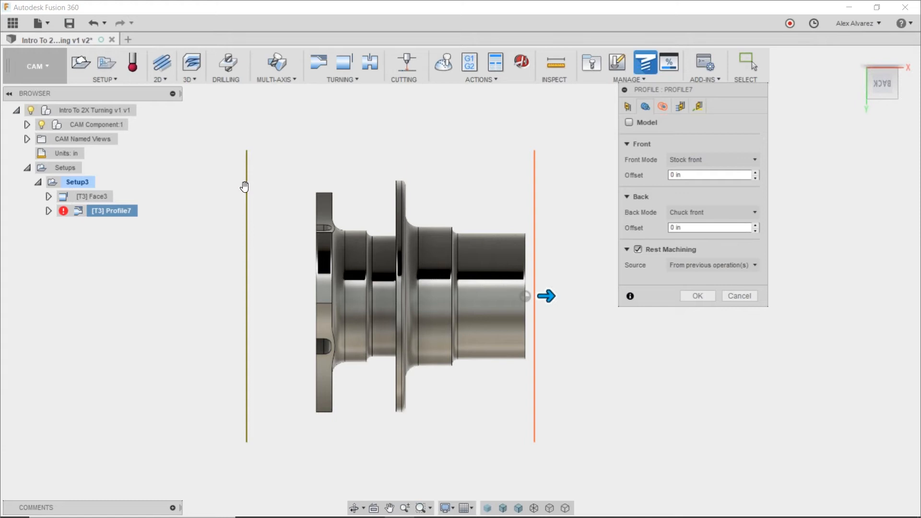
pyautogui.click(689, 228)
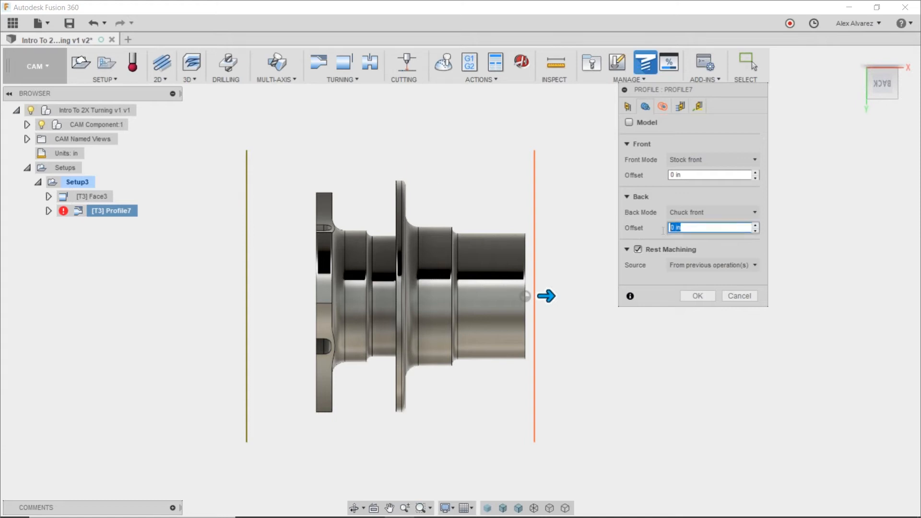
pyautogui.write('.25')
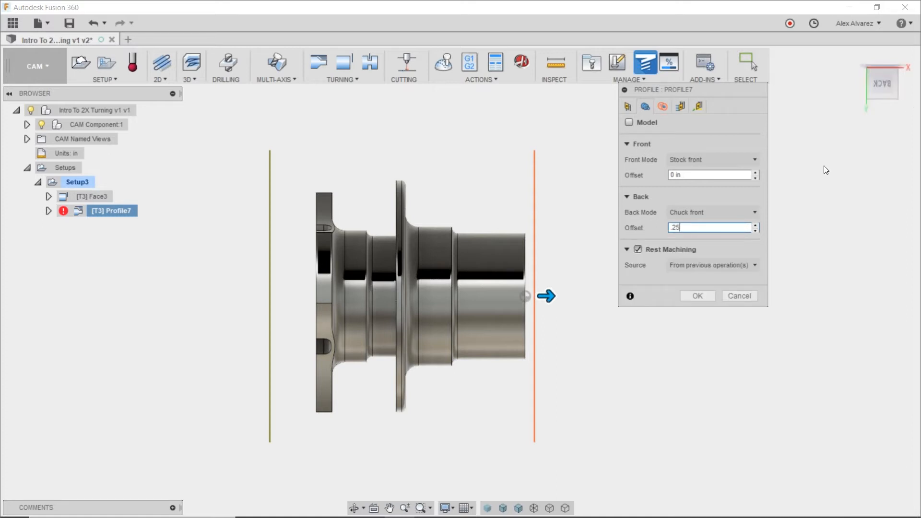
pyautogui.press('Left')
pyautogui.press('BackSpace')
pyautogui.write('37')
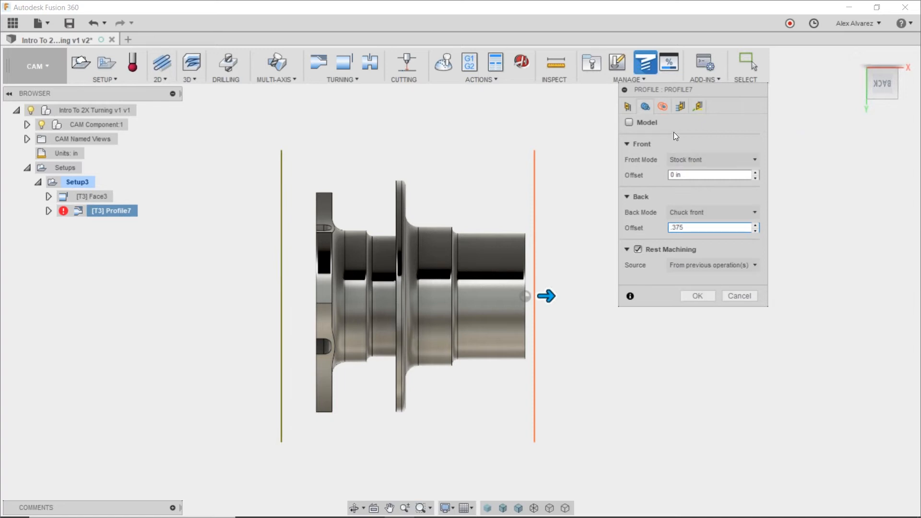
pyautogui.click(693, 296)
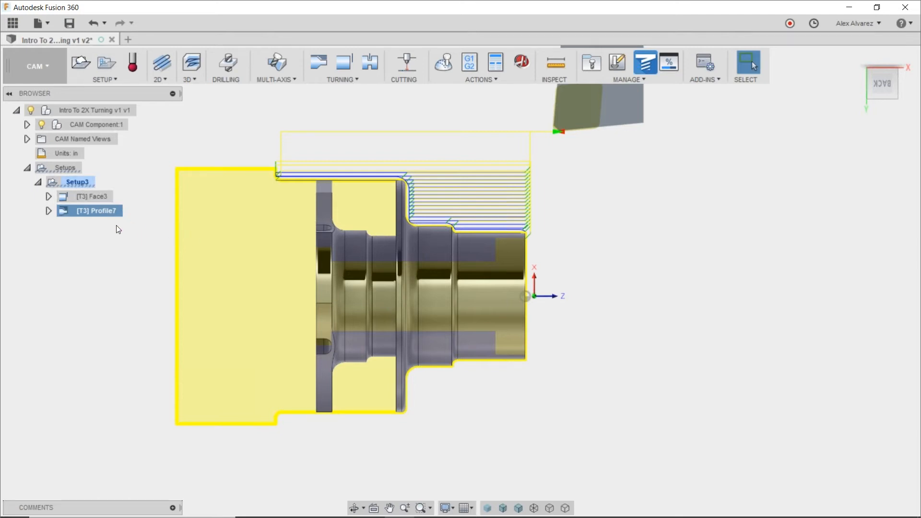
# Enable stock to leave in the Profile7 operation, with 0.02 in radial and 0 in axial, and confirm.
pyautogui.rightClick(99, 212)
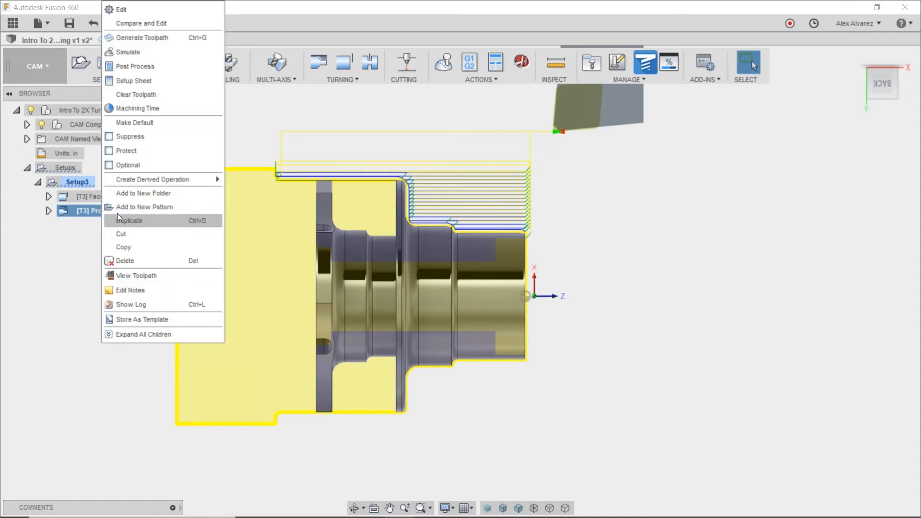
pyautogui.click(157, 15)
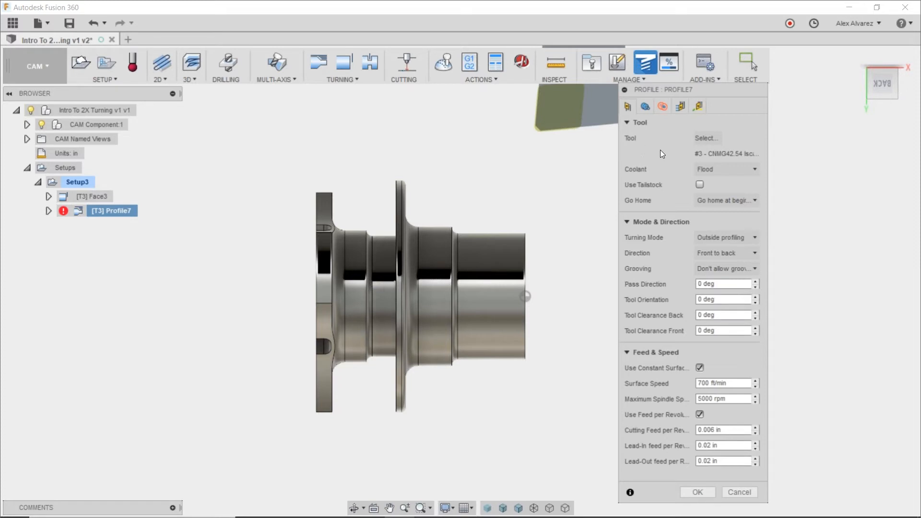
pyautogui.click(680, 107)
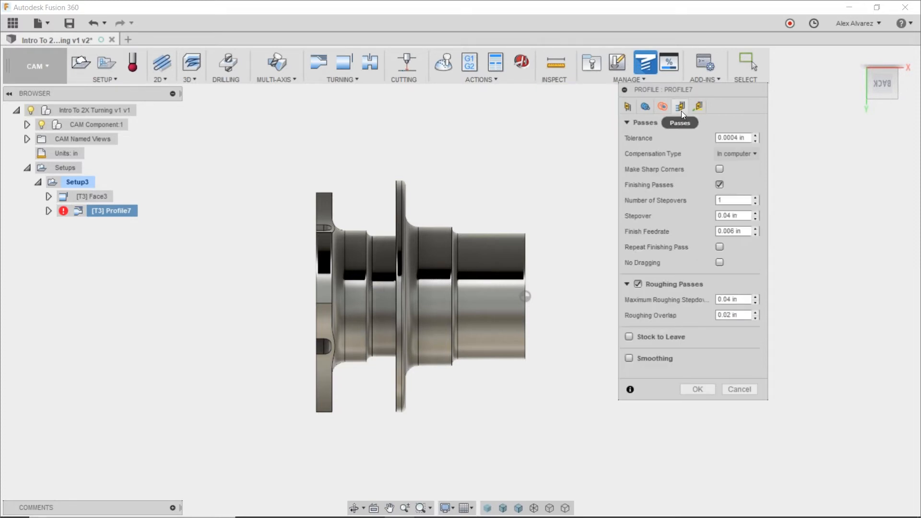
pyautogui.click(629, 337)
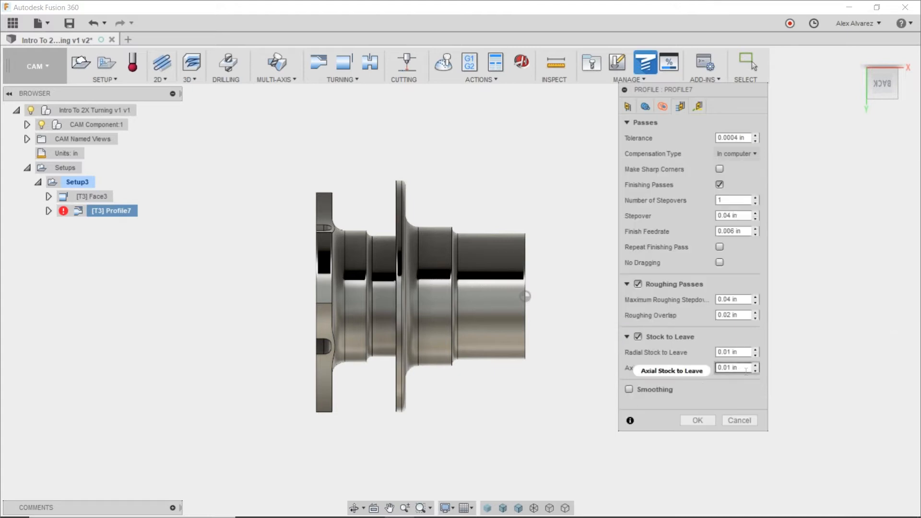
pyautogui.doubleClick(729, 354)
pyautogui.press('BackSpace')
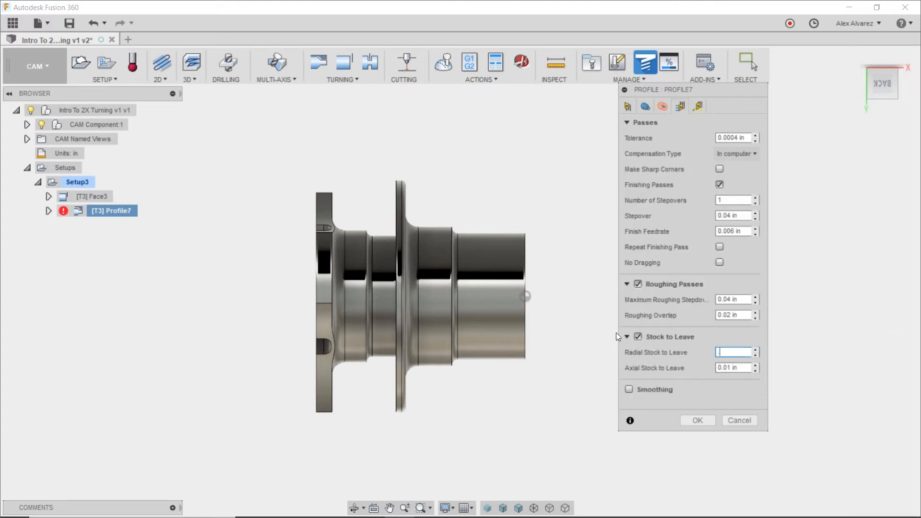
pyautogui.write('.02')
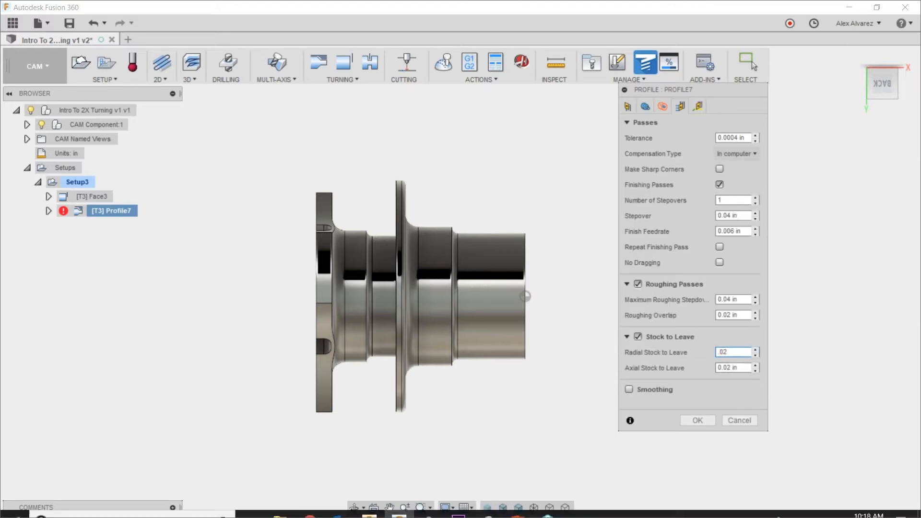
pyautogui.press('Tab')
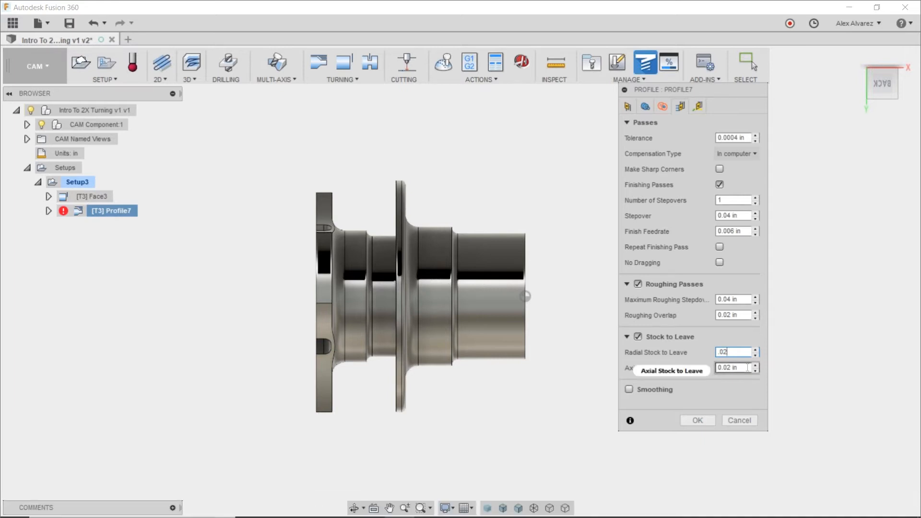
pyautogui.write('0')
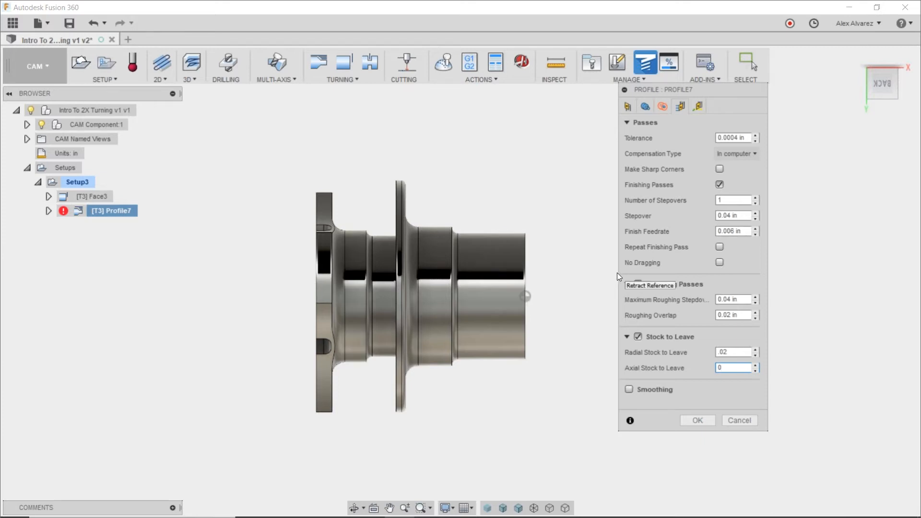
pyautogui.click(697, 420)
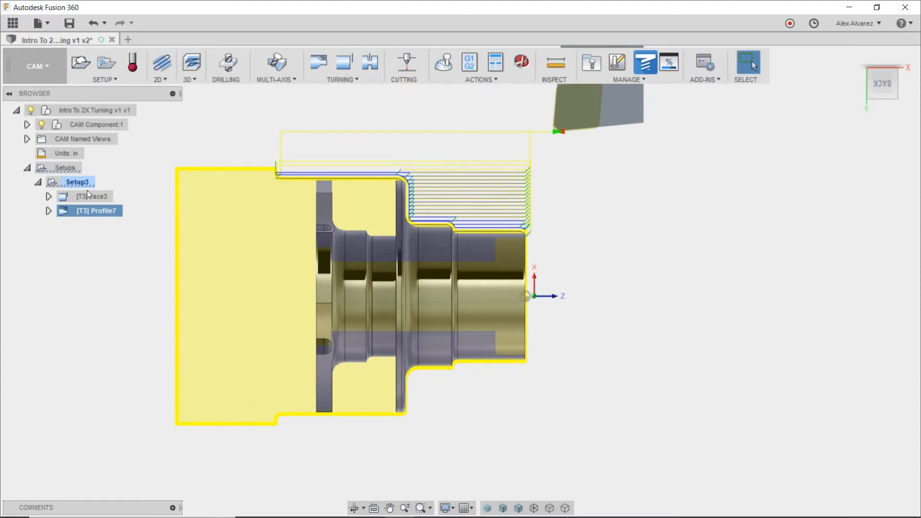
# Copy the Profile7 operation and paste the duplicate into Setup3.
pyautogui.click(102, 277)
pyautogui.click(94, 212)
pyautogui.hotkey('ctrl', 'c')
pyautogui.hotkey('ctrl', 'v')
pyautogui.click(102, 228)
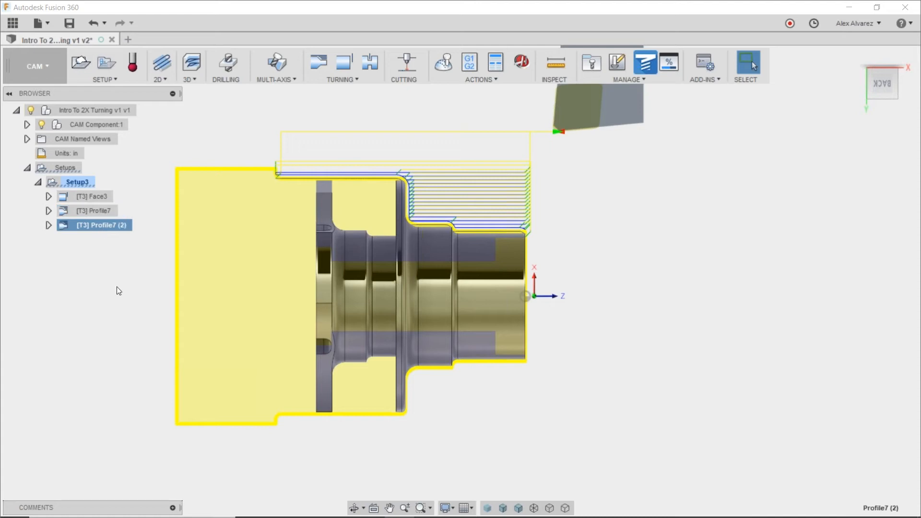
# Edit the duplicated profile operation and assign tool 4, VNMG331-DVLN-R, from the cloud Turning library.
pyautogui.click(97, 212)
pyautogui.click(100, 226)
pyautogui.rightClick(94, 228)
pyautogui.click(165, 14)
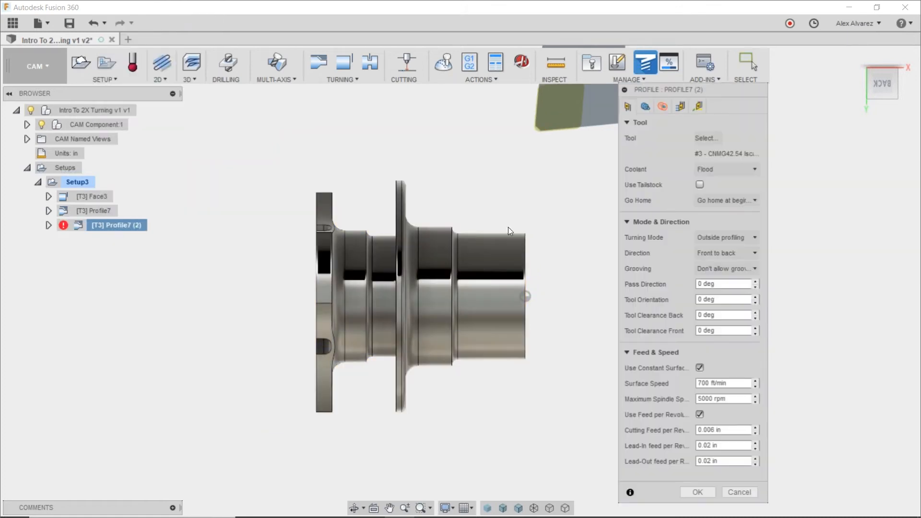
pyautogui.click(702, 138)
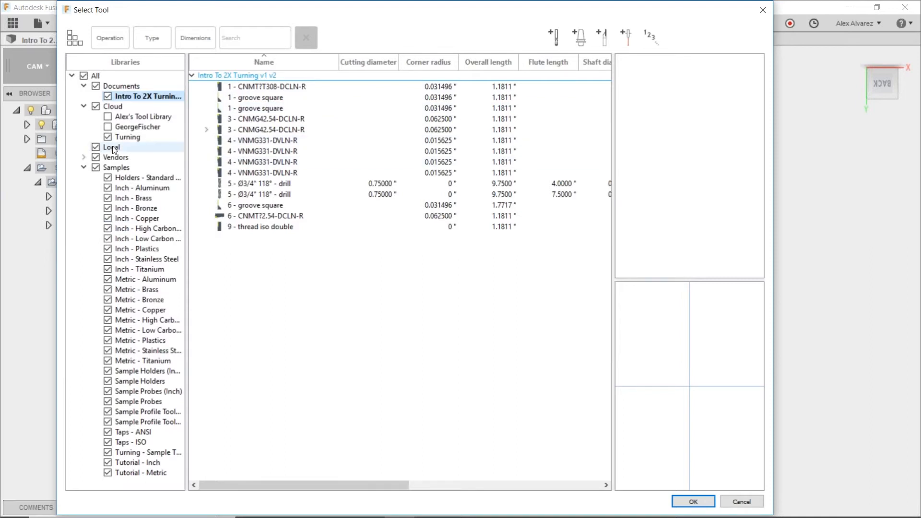
pyautogui.click(128, 138)
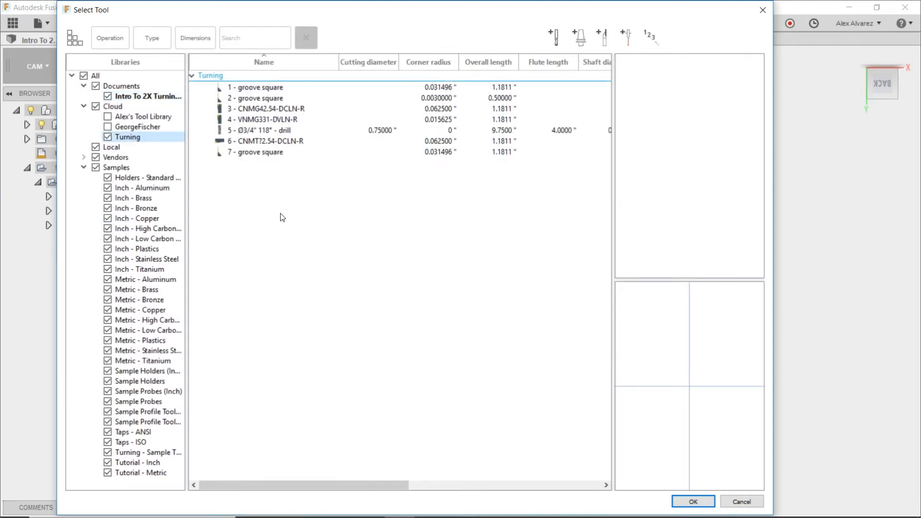
pyautogui.click(274, 122)
pyautogui.doubleClick(283, 121)
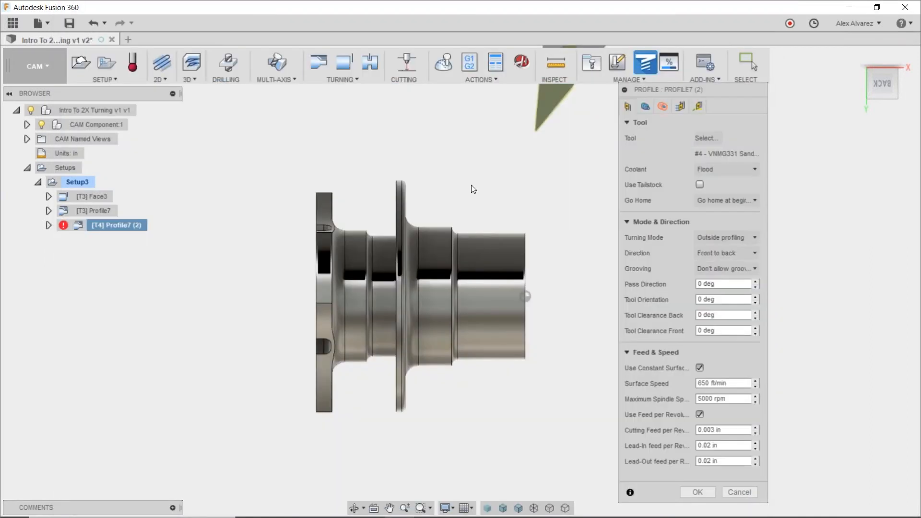
# Turn off roughing passes and stock to leave in the duplicated profile operation and confirm it.
pyautogui.click(645, 107)
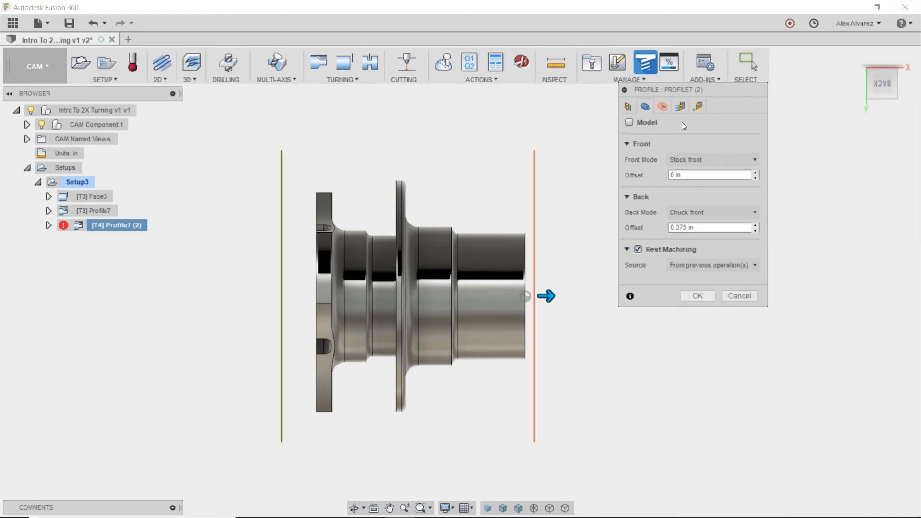
pyautogui.click(678, 107)
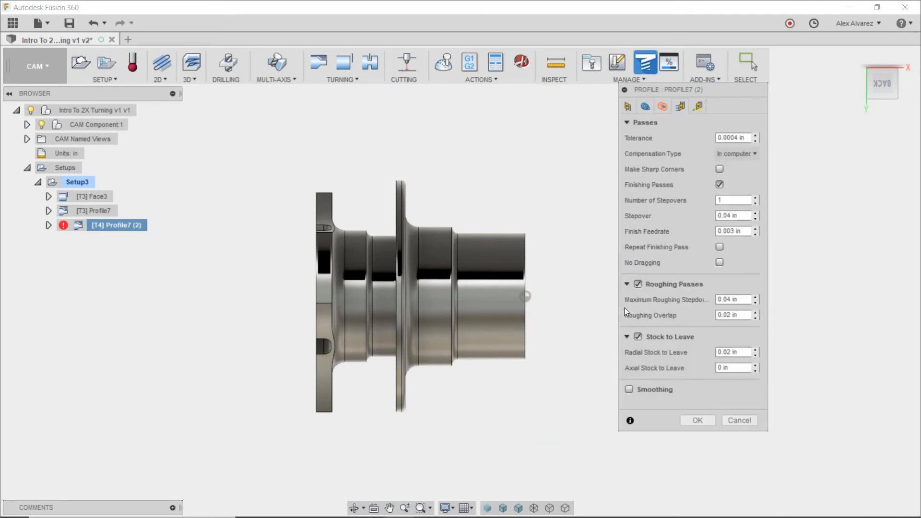
pyautogui.click(639, 284)
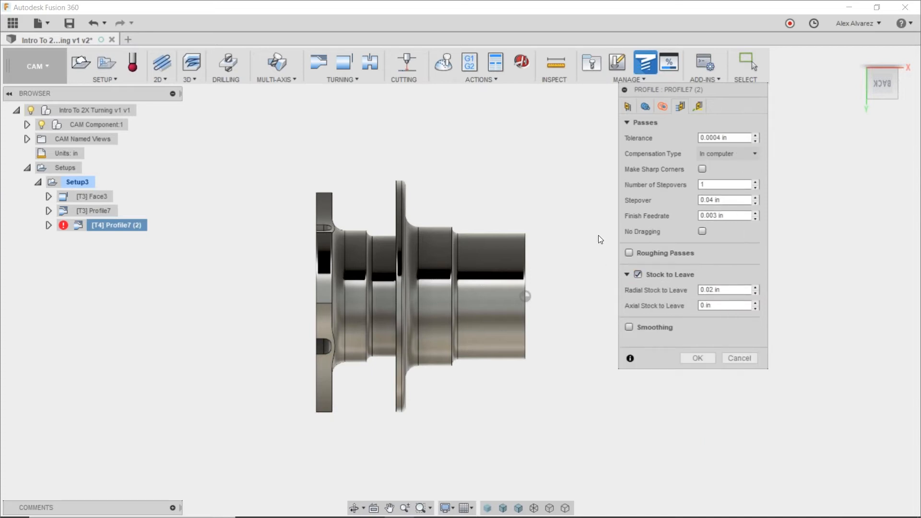
pyautogui.click(638, 273)
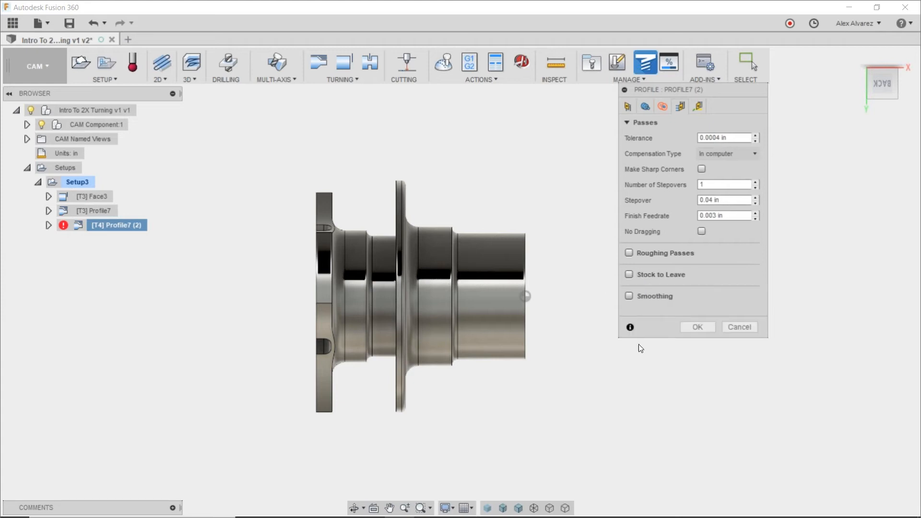
pyautogui.click(698, 327)
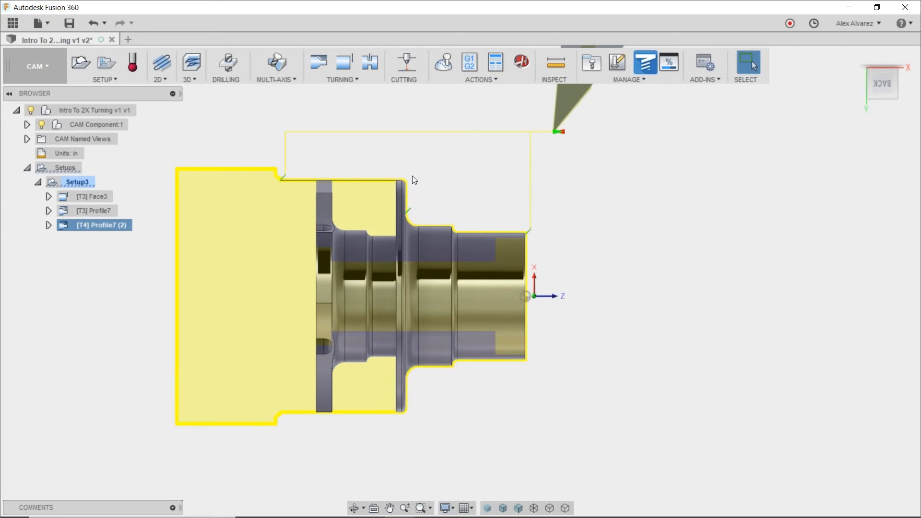
# Reopen the duplicated profile operation, keep its direction at Front to back, review the linking settings and confirm.
pyautogui.moveTo(458, 194); pyautogui.dragTo(461, 217, button='middle')
pyautogui.press('Escape')
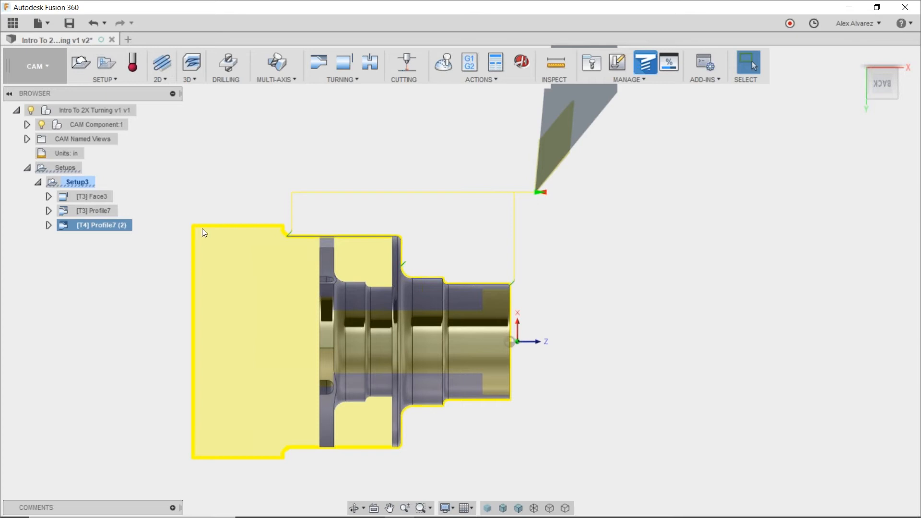
pyautogui.rightClick(110, 226)
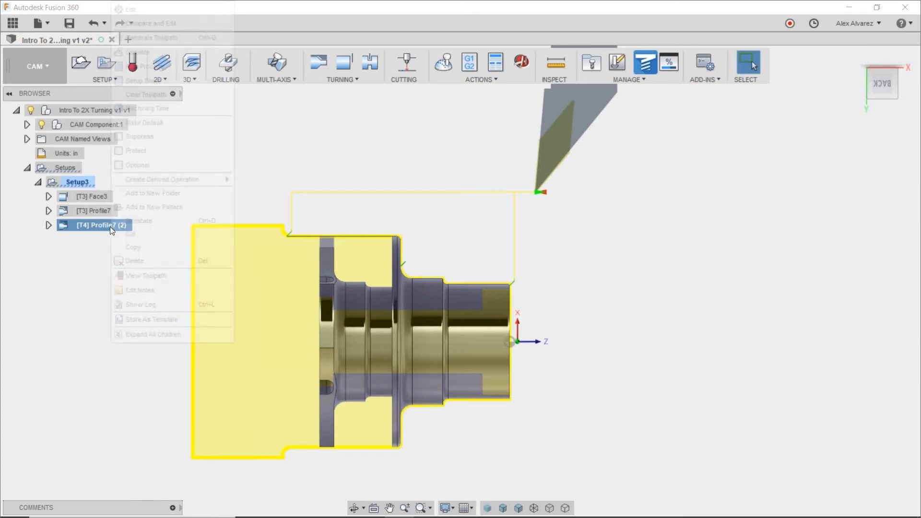
pyautogui.click(139, 9)
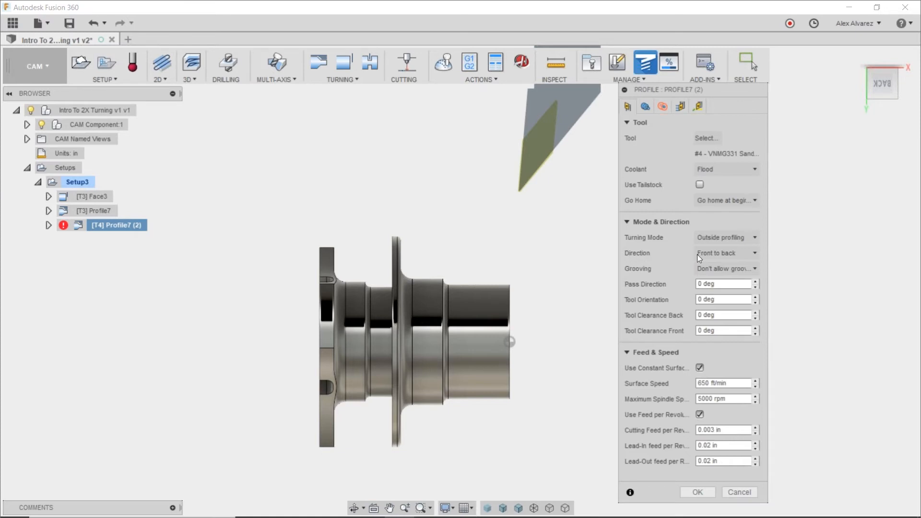
pyautogui.click(719, 254)
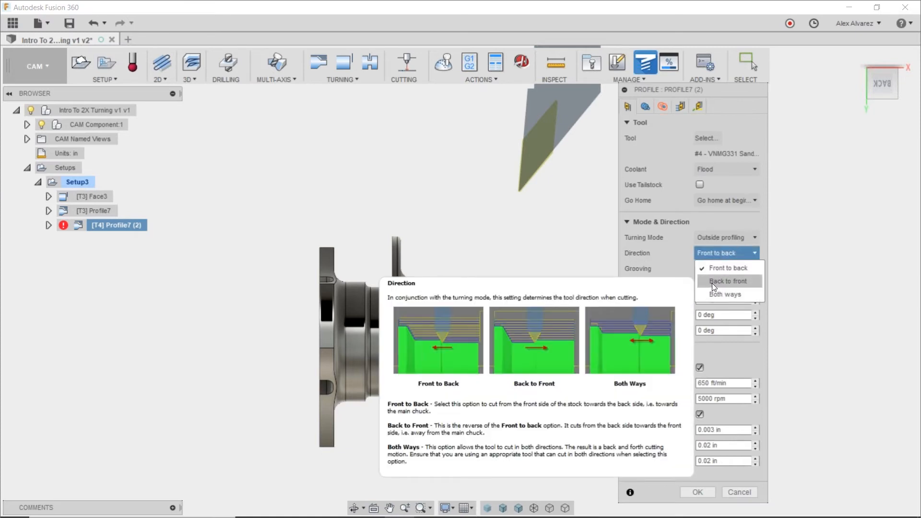
pyautogui.click(716, 268)
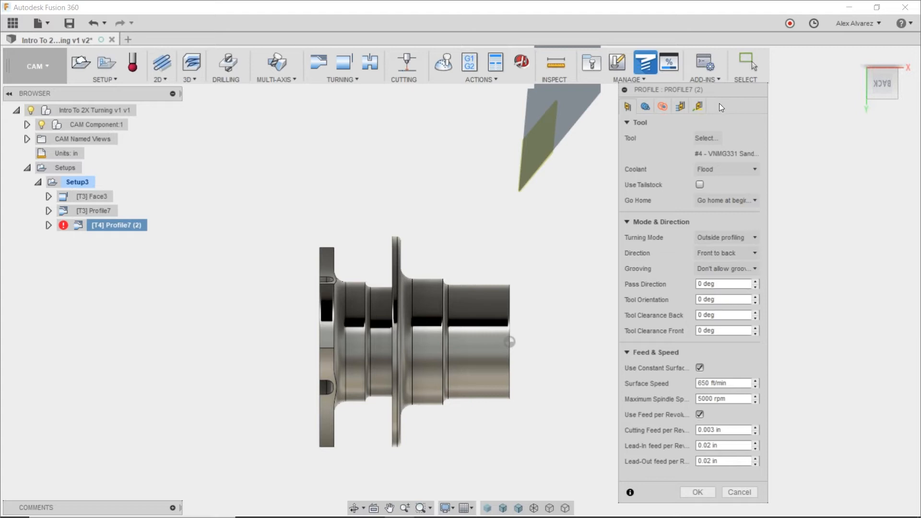
pyautogui.click(699, 105)
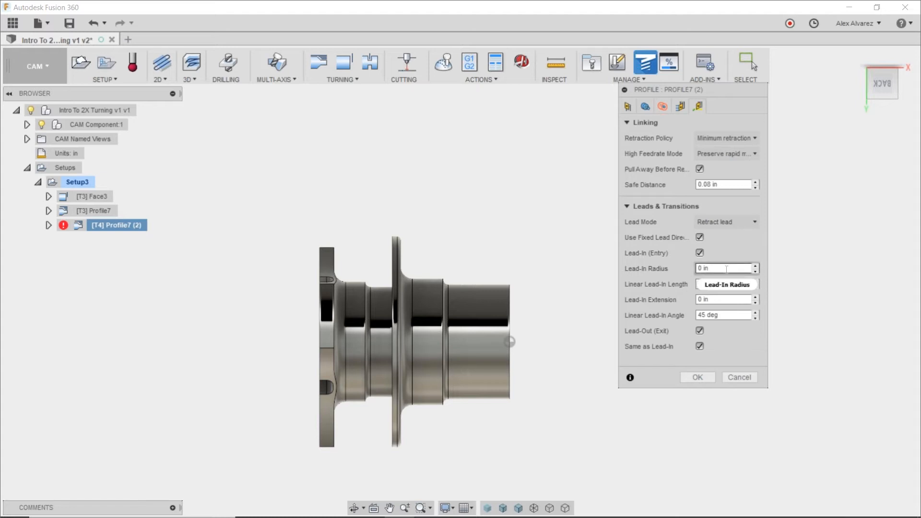
pyautogui.moveTo(721, 269)
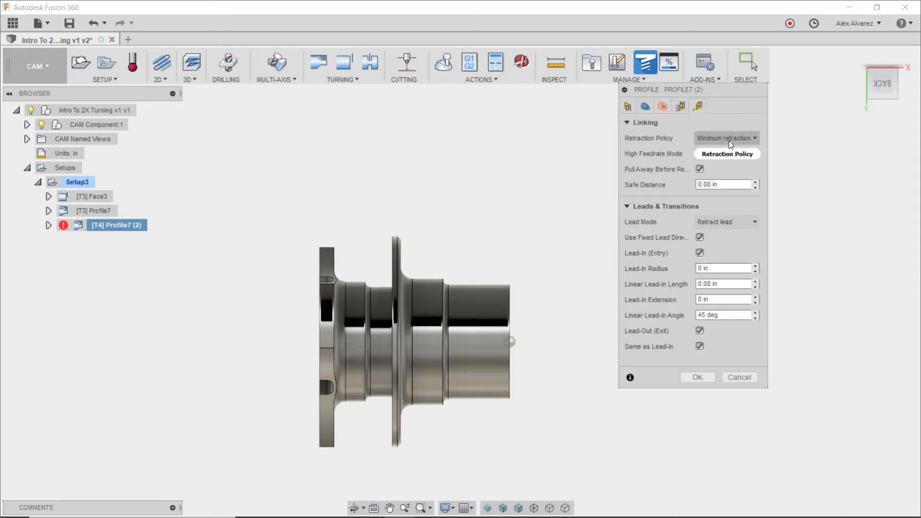
pyautogui.click(628, 107)
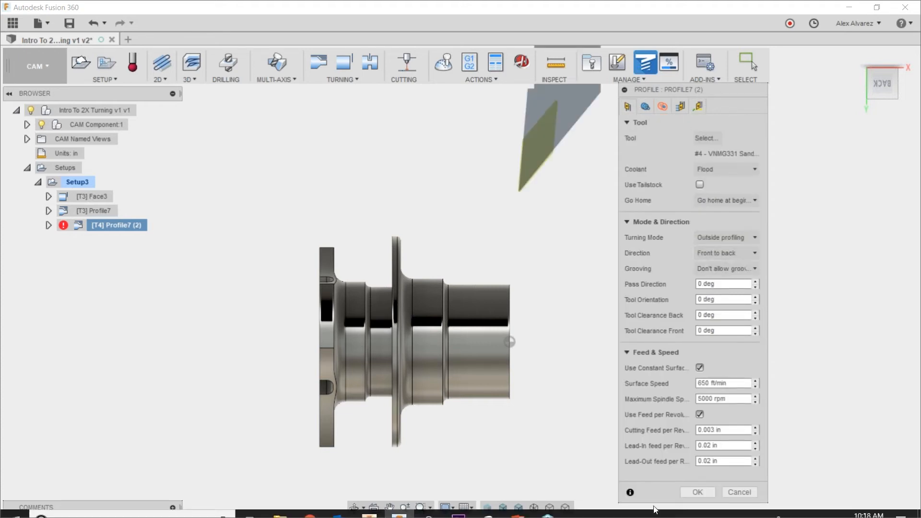
pyautogui.click(685, 491)
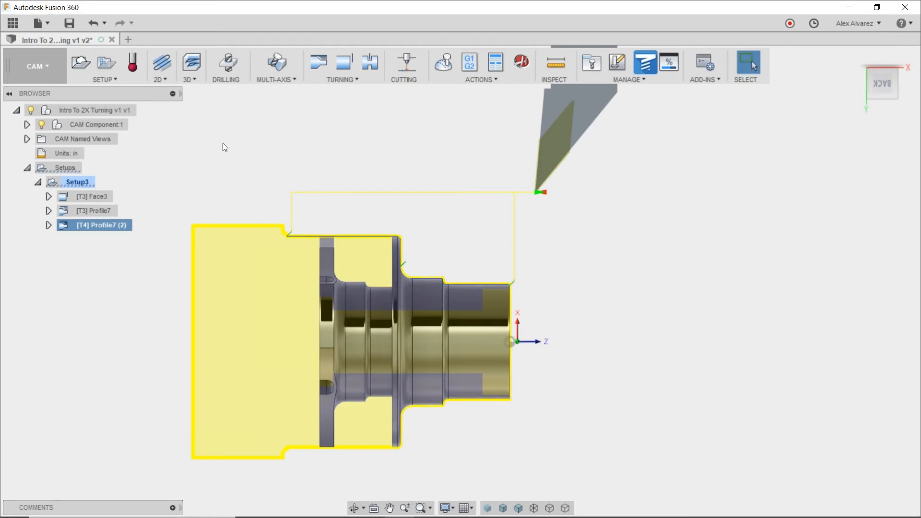
# Simulate the machining of all operations in Setup3 and view the resulting stock at an angle.
pyautogui.click(79, 182)
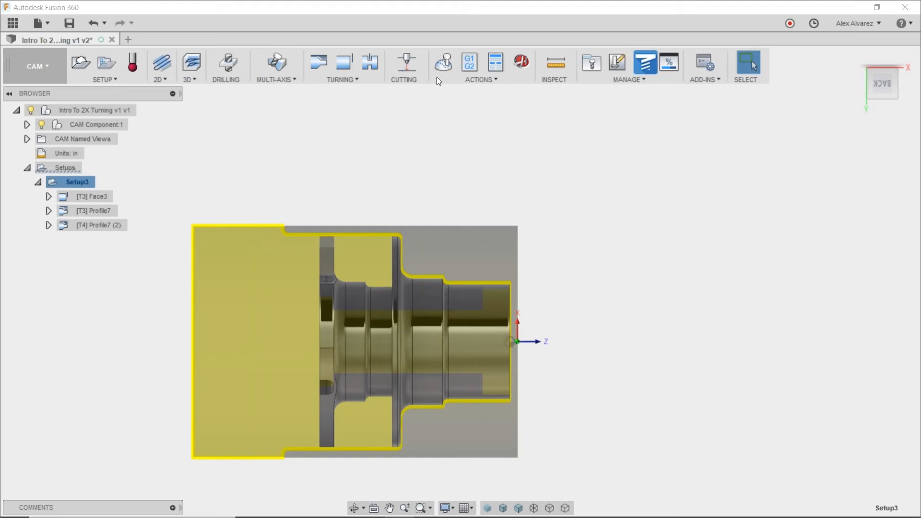
pyautogui.click(443, 63)
pyautogui.click(461, 460)
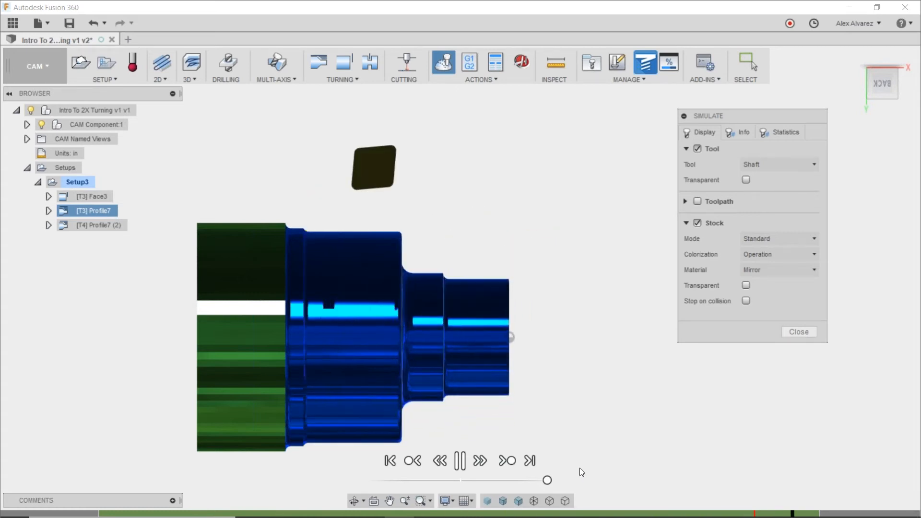
pyautogui.keyDown('shift'); pyautogui.moveTo(613, 280); pyautogui.dragTo(598, 308, button='middle'); pyautogui.keyUp('shift')
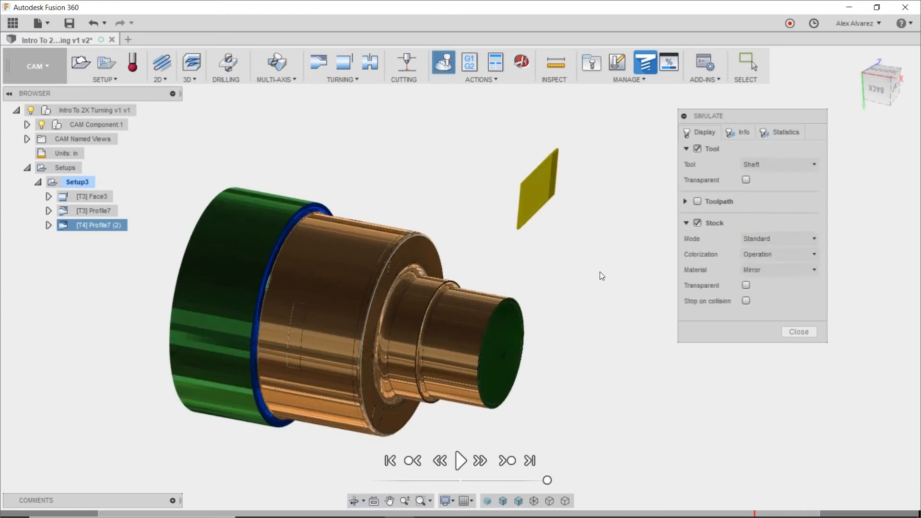
# Display the toolpath together with its points in the simulation.
pyautogui.moveTo(723, 115); pyautogui.dragTo(654, 111)
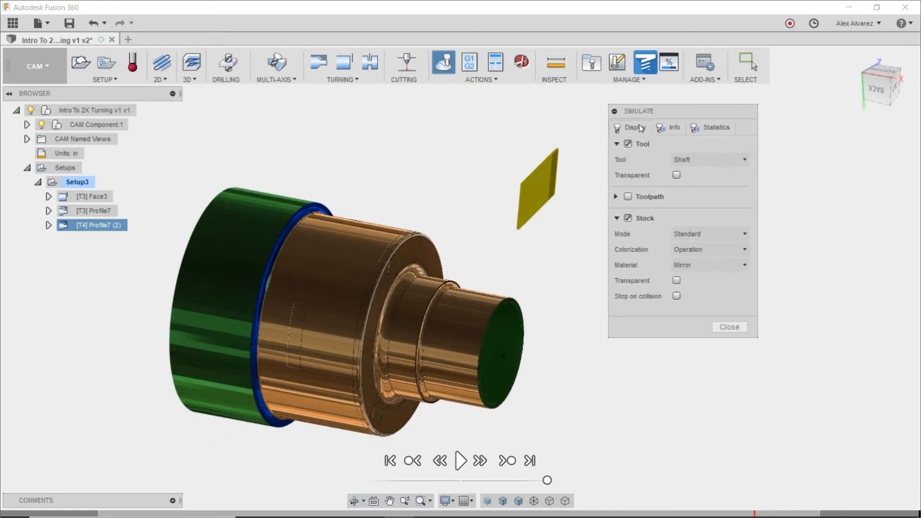
pyautogui.click(629, 196)
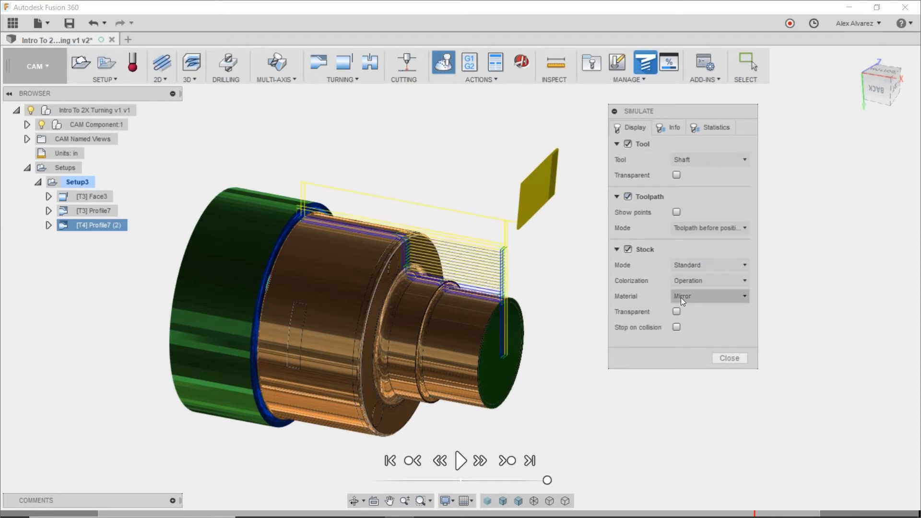
pyautogui.click(676, 212)
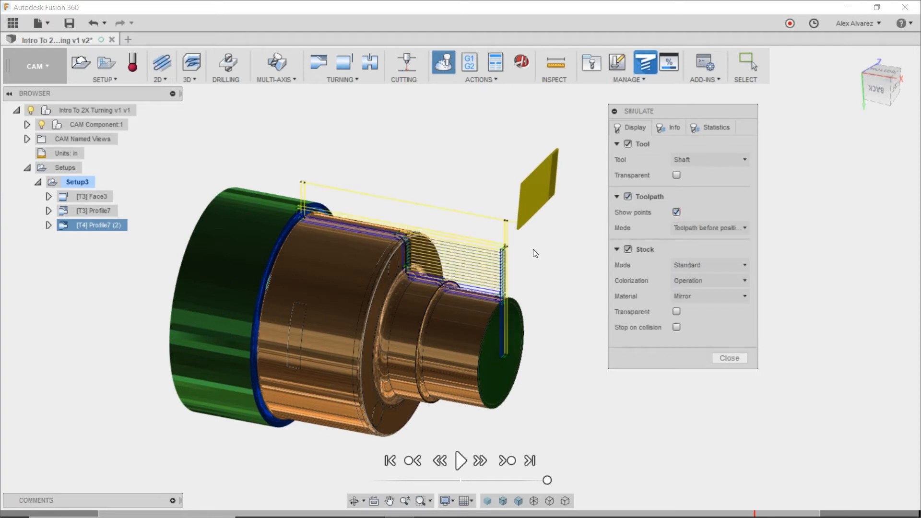
# Jump the simulation to the toolpath point at the flange shoulder and examine the roughing passes and lead moves up close.
pyautogui.keyDown('shift'); pyautogui.moveTo(524, 260); pyautogui.dragTo(553, 249, button='middle'); pyautogui.keyUp('shift')
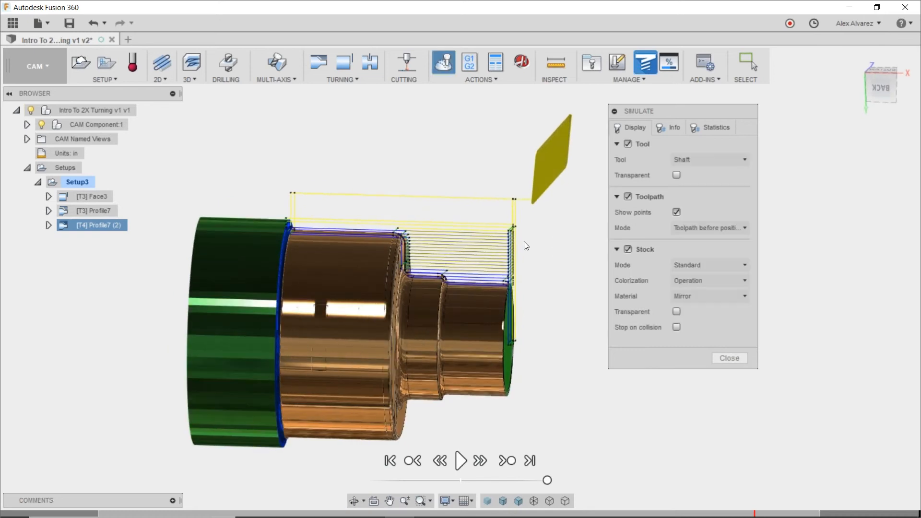
pyautogui.scroll(3, 502, 249)
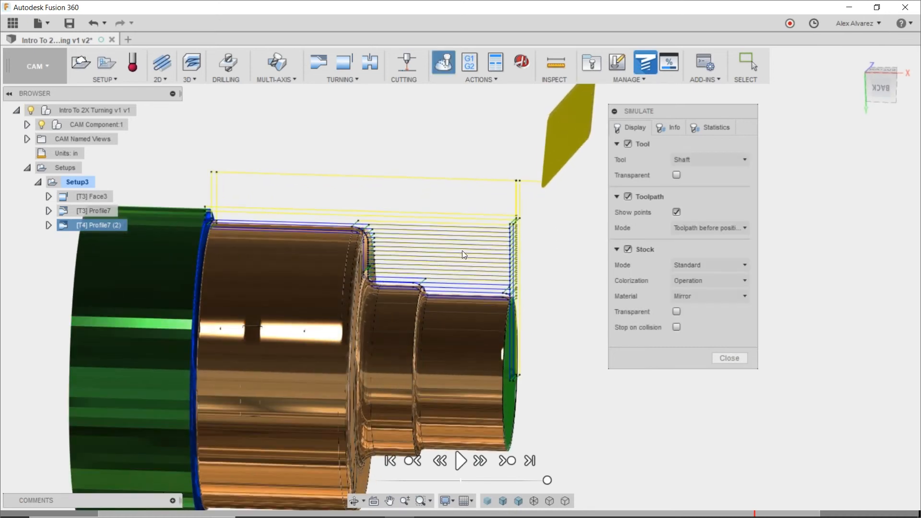
pyautogui.scroll(5, 392, 249)
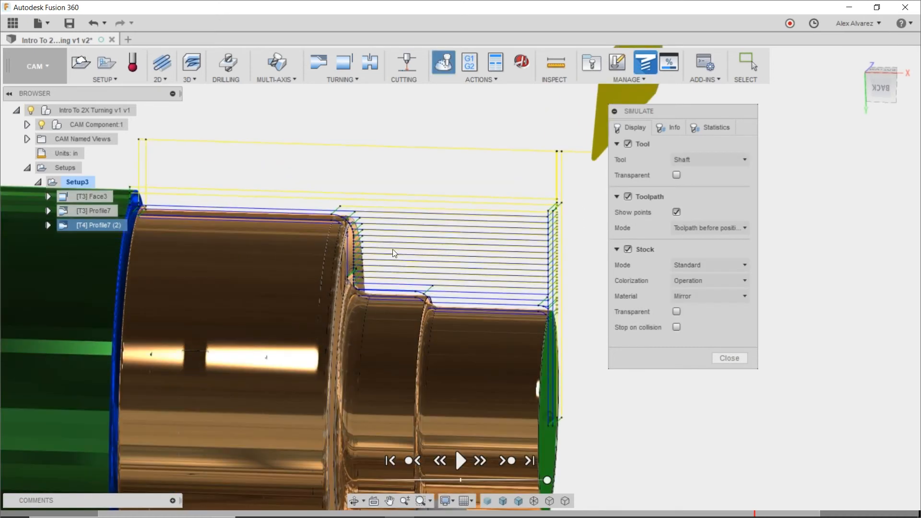
pyautogui.scroll(5, 364, 238)
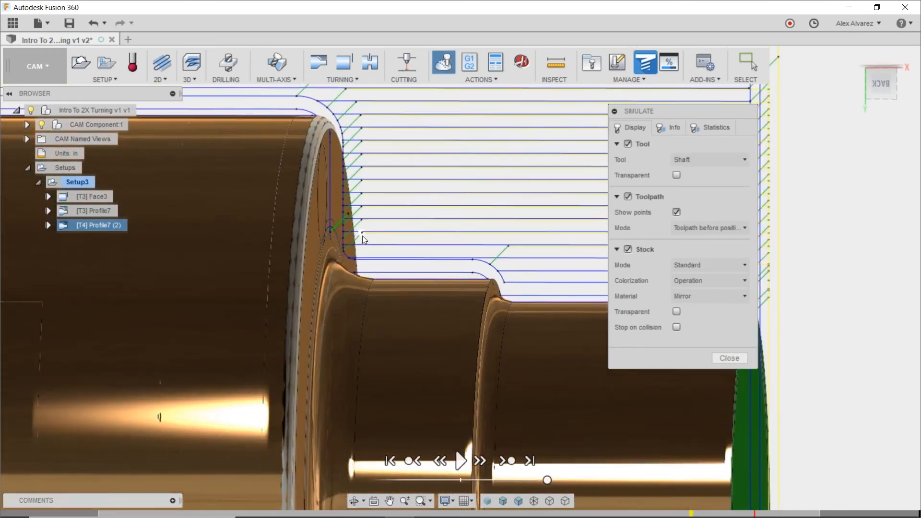
pyautogui.click(331, 249)
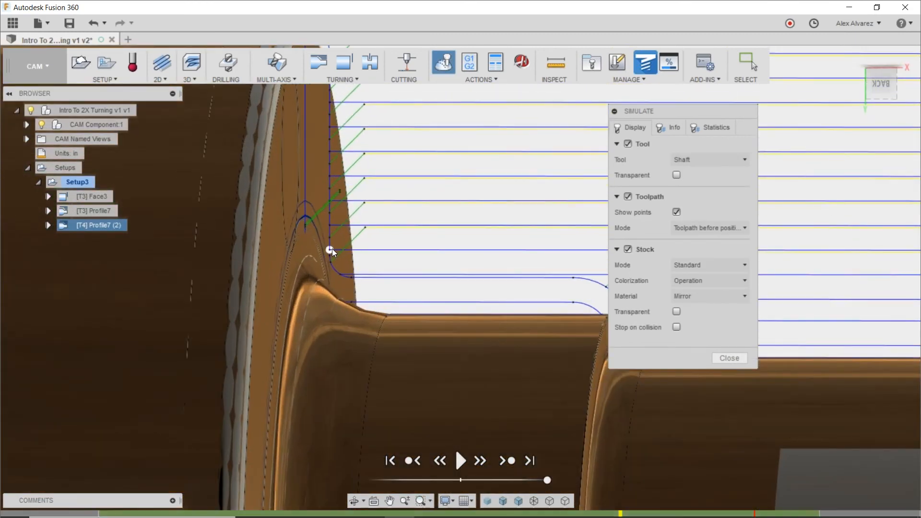
pyautogui.scroll(-4, 343, 246)
pyautogui.keyDown('shift'); pyautogui.moveTo(369, 234); pyautogui.dragTo(442, 203, button='middle'); pyautogui.keyUp('shift')
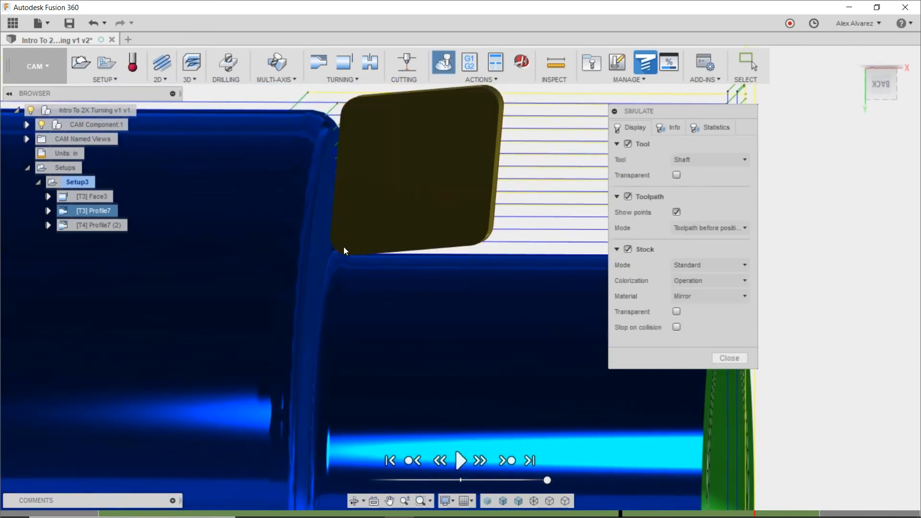
pyautogui.keyDown('shift'); pyautogui.moveTo(445, 206); pyautogui.dragTo(437, 184, button='middle'); pyautogui.keyUp('shift')
pyautogui.scroll(3, 525, 154)
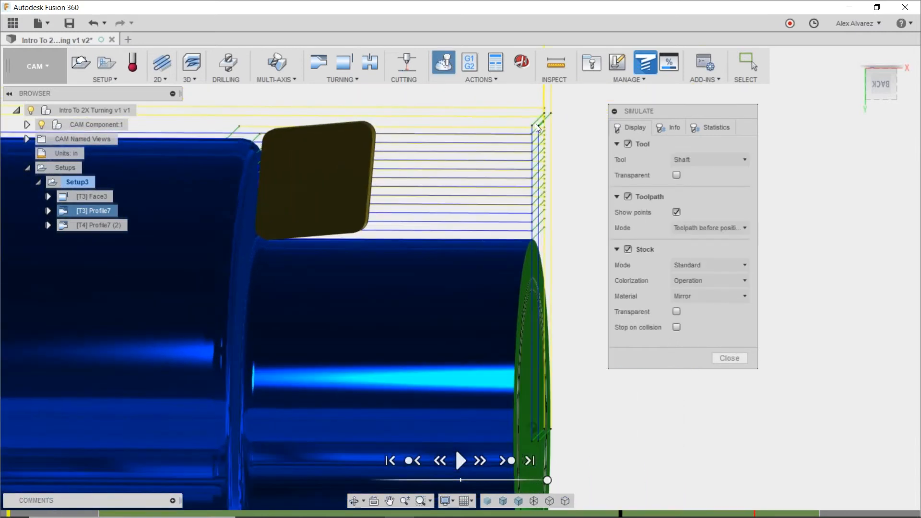
pyautogui.scroll(2, 534, 135)
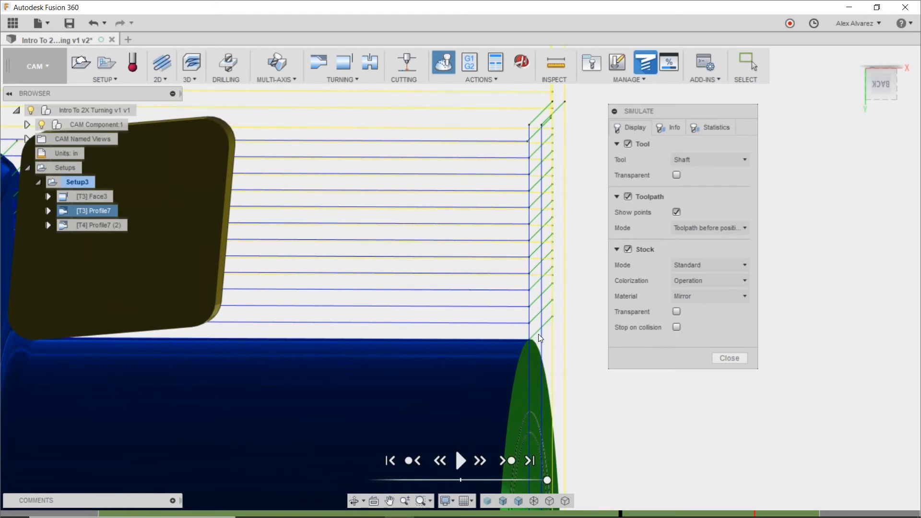
pyautogui.moveTo(510, 303); pyautogui.dragTo(518, 246, button='middle')
pyautogui.keyDown('shift'); pyautogui.moveTo(451, 233); pyautogui.dragTo(428, 222, button='middle'); pyautogui.keyUp('shift')
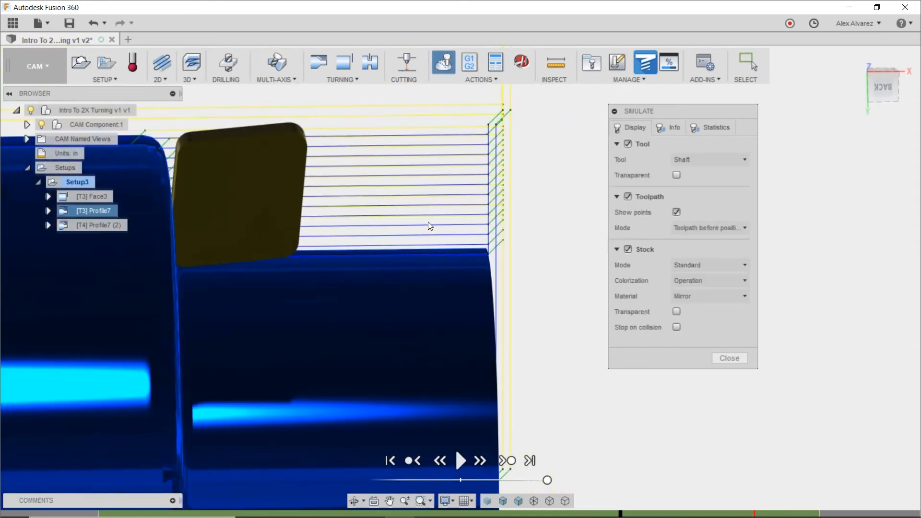
pyautogui.keyDown('shift'); pyautogui.moveTo(428, 221); pyautogui.dragTo(402, 207, button='middle'); pyautogui.keyUp('shift')
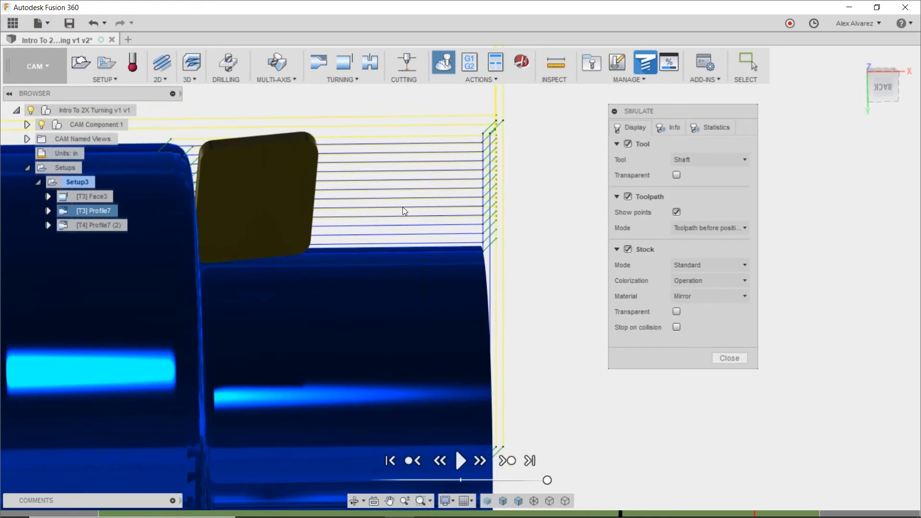
# Set the simulated toolpath display mode to Tail without points, and make the stock transparent to inspect the part inside.
pyautogui.click(710, 228)
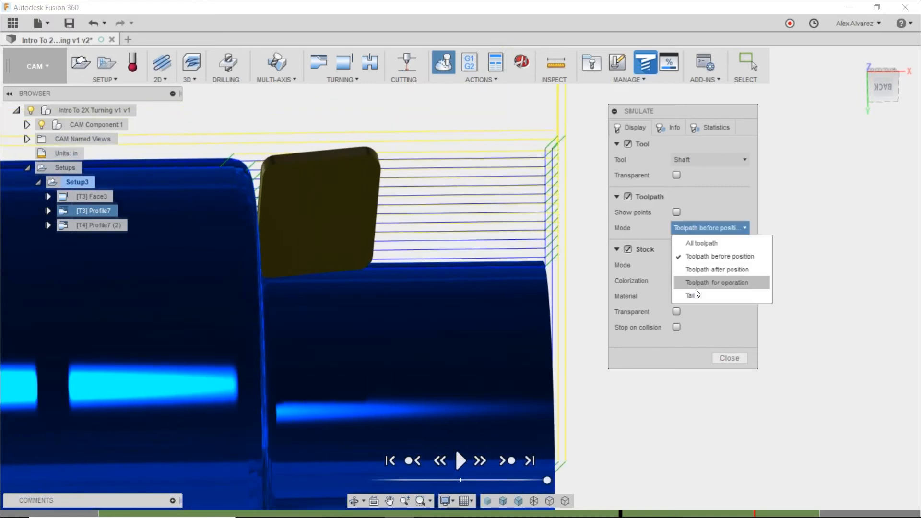
pyautogui.click(695, 294)
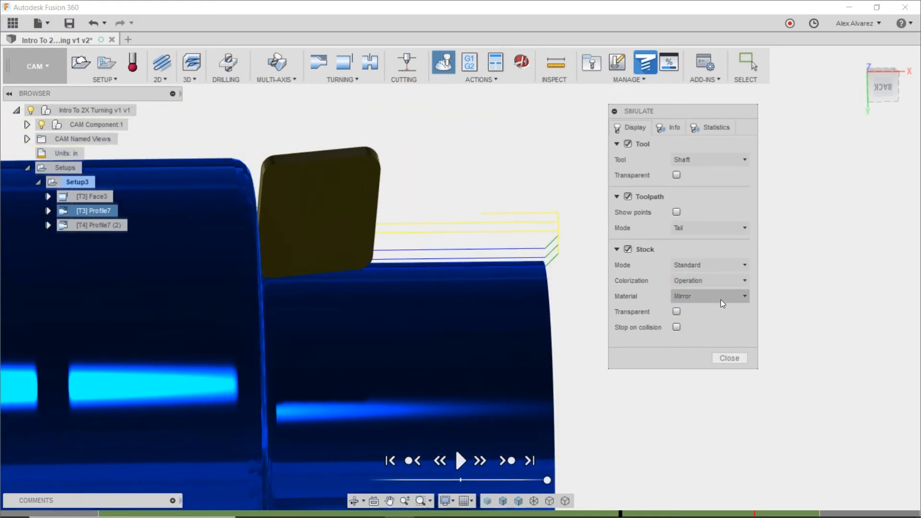
pyautogui.click(677, 312)
pyautogui.scroll(-5, 561, 259)
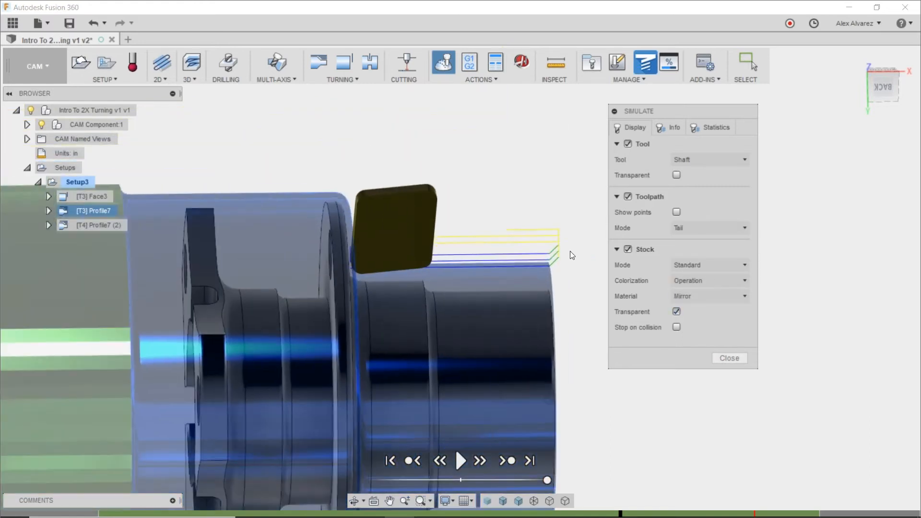
pyautogui.keyDown('shift'); pyautogui.moveTo(566, 314); pyautogui.dragTo(593, 332, button='middle'); pyautogui.keyUp('shift')
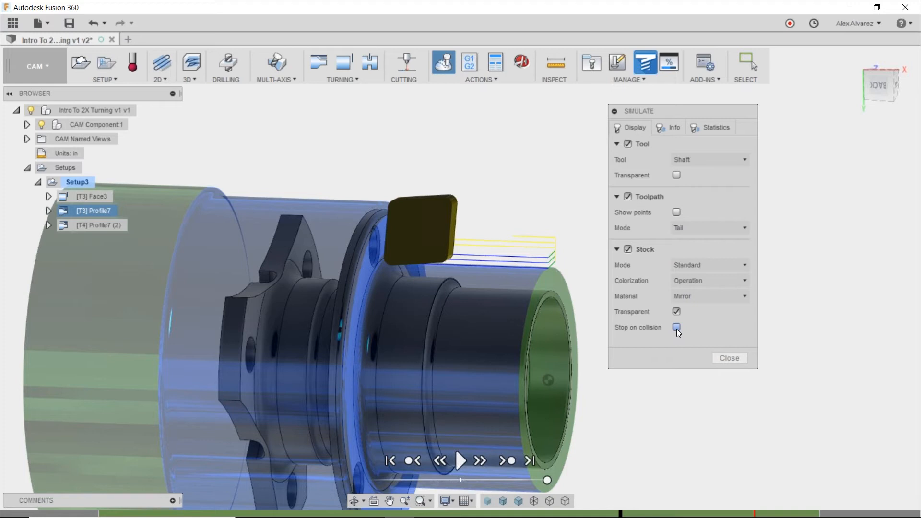
# Review the machining statistics of the simulation and close it.
pyautogui.click(693, 129)
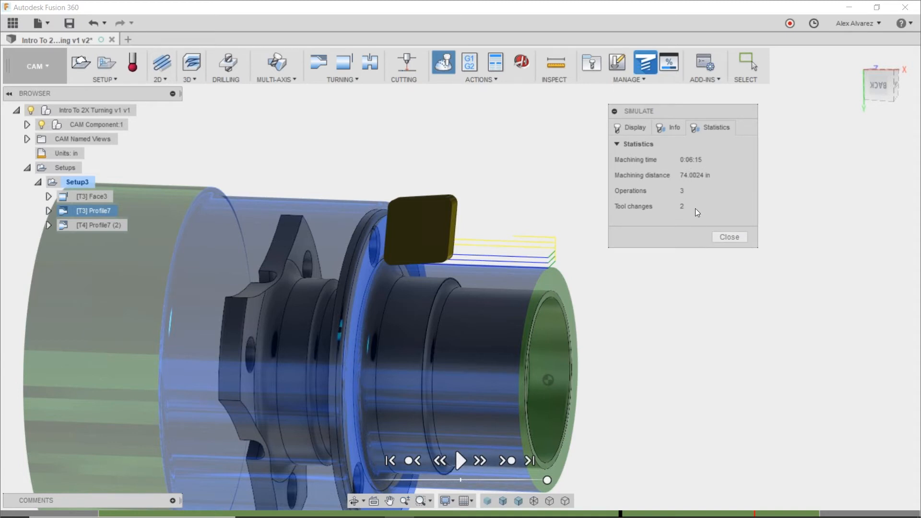
pyautogui.click(741, 238)
# Start a turning Groove operation in Setup3 and assign tool 7 - groove square from the cloud Turning library.
pyautogui.keyDown('shift'); pyautogui.moveTo(678, 226); pyautogui.dragTo(683, 265, button='middle'); pyautogui.keyUp('shift')
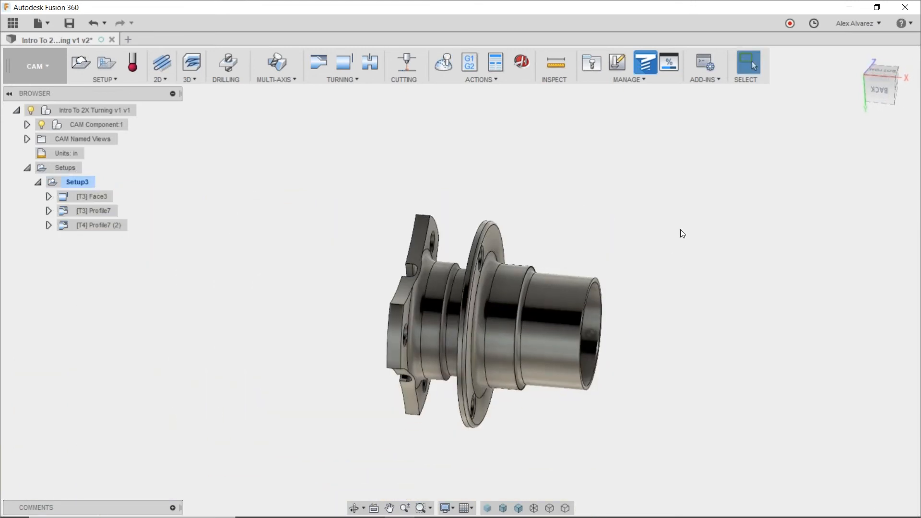
pyautogui.moveTo(650, 205)
pyautogui.keyDown('shift'); pyautogui.mouseDown(button='middle')
pyautogui.moveTo(635, 208)
pyautogui.moveTo(653, 205)
pyautogui.mouseUp(button='middle'); pyautogui.keyUp('shift')
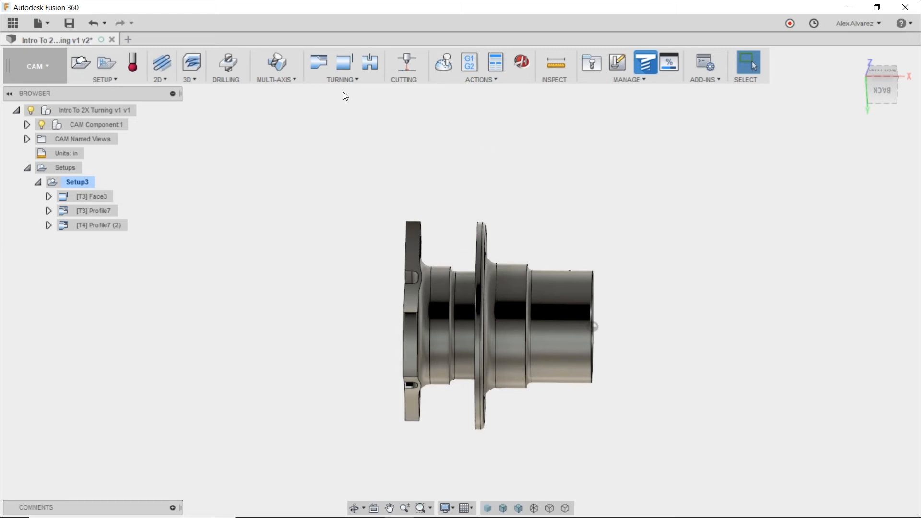
pyautogui.click(340, 80)
pyautogui.click(360, 112)
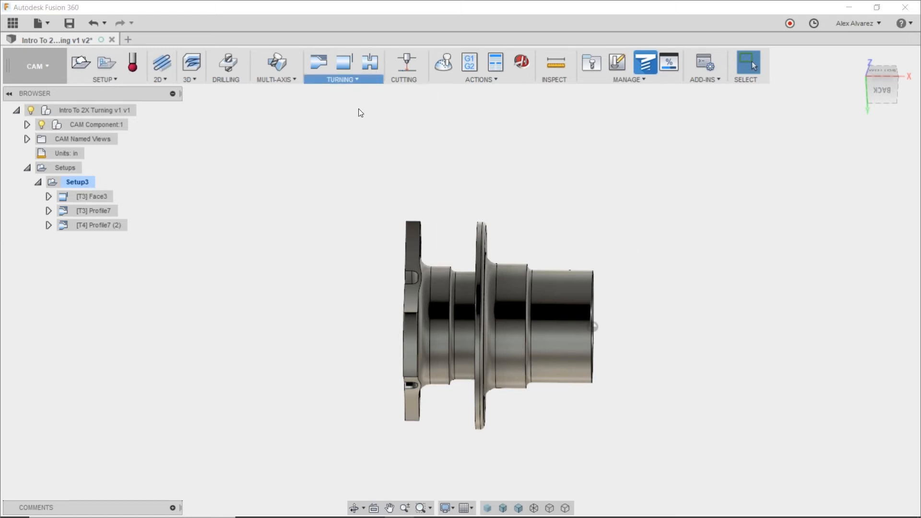
pyautogui.click(708, 138)
pyautogui.click(178, 139)
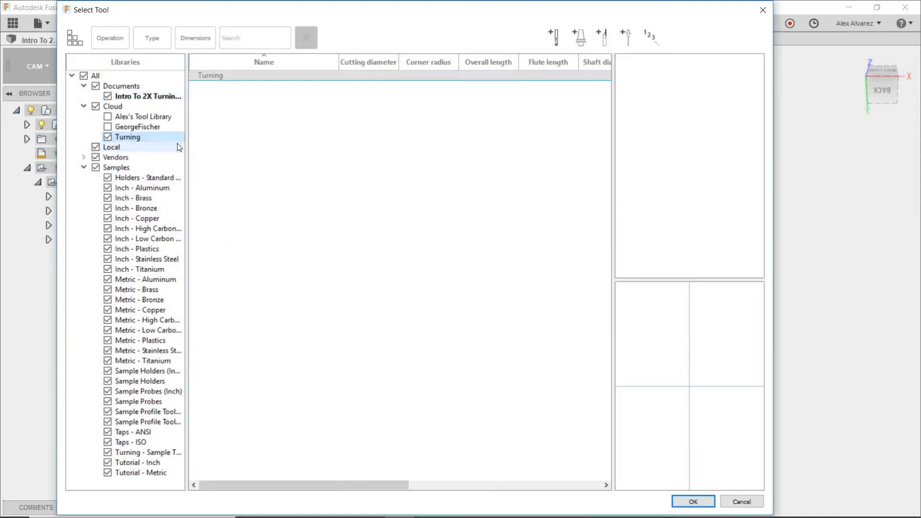
pyautogui.click(277, 88)
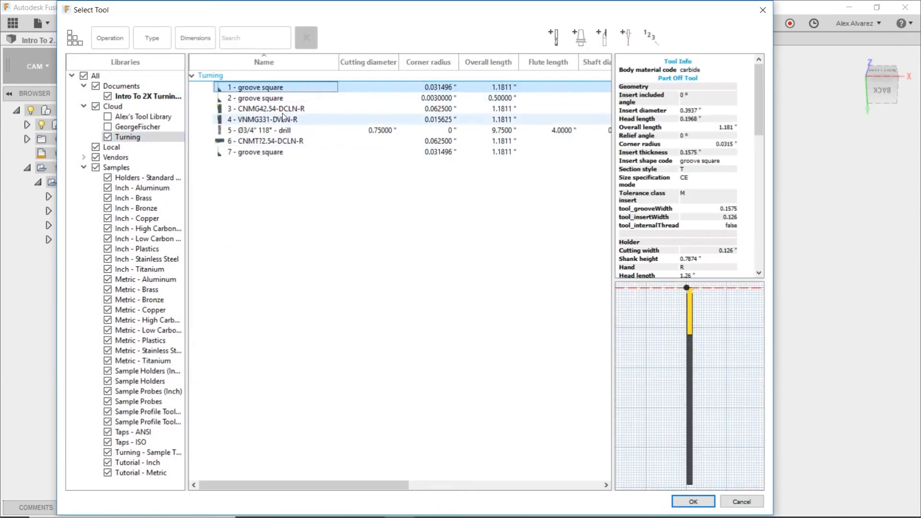
pyautogui.click(273, 99)
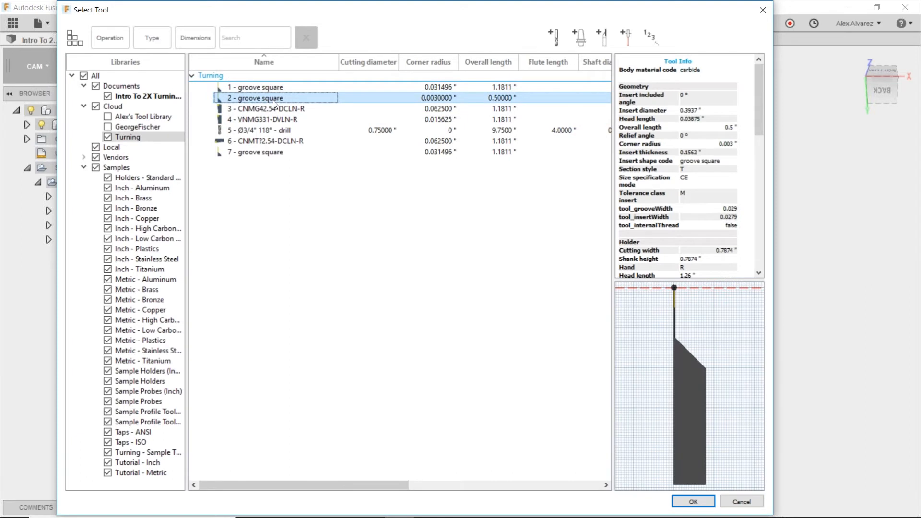
pyautogui.click(269, 152)
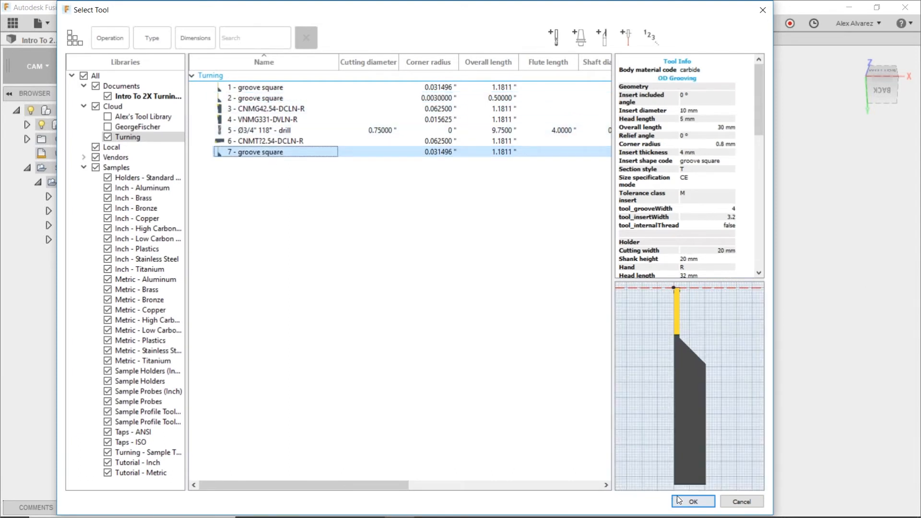
pyautogui.click(693, 501)
# Open the groove's geometry settings and examine the front and back confinement planes and the area between the part's two flanges.
pyautogui.keyDown('shift'); pyautogui.moveTo(494, 222); pyautogui.dragTo(488, 183, button='middle'); pyautogui.keyUp('shift')
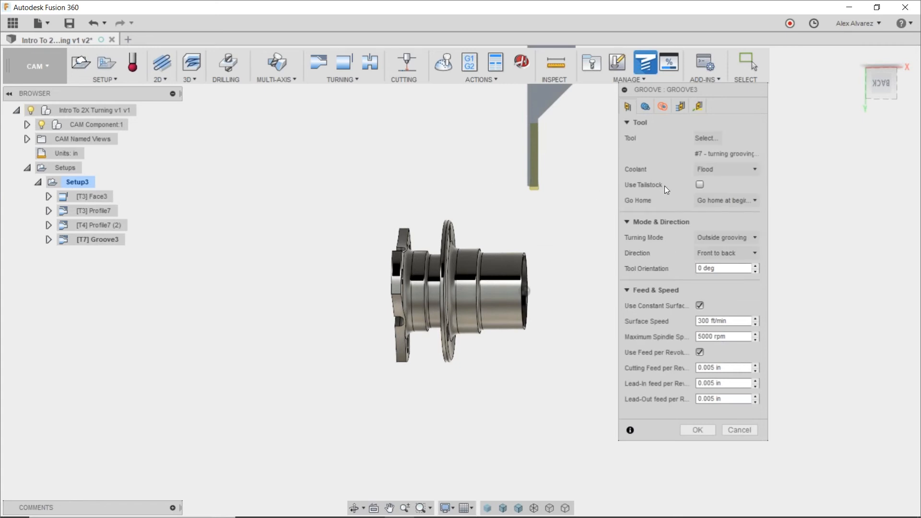
pyautogui.click(646, 109)
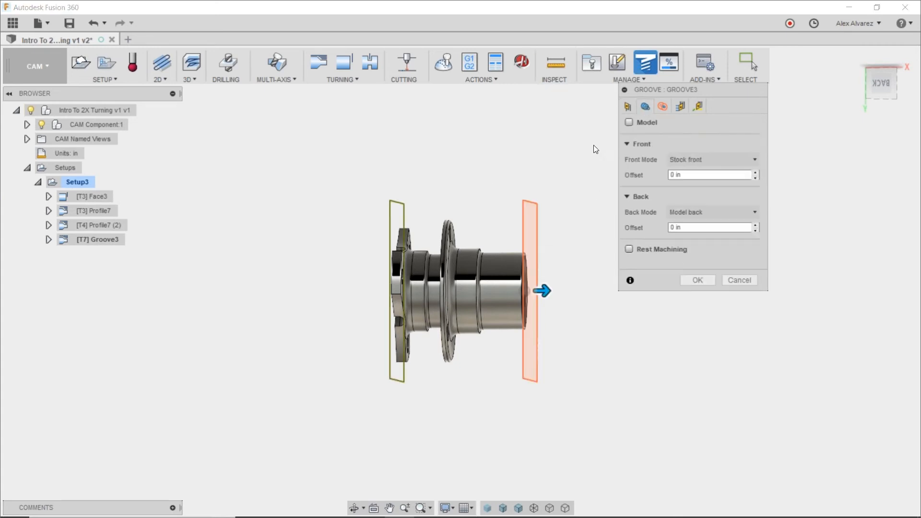
pyautogui.moveTo(499, 166)
pyautogui.keyDown('shift'); pyautogui.mouseDown(button='middle')
pyautogui.moveTo(520, 164)
pyautogui.moveTo(508, 168)
pyautogui.mouseUp(button='middle'); pyautogui.keyUp('shift')
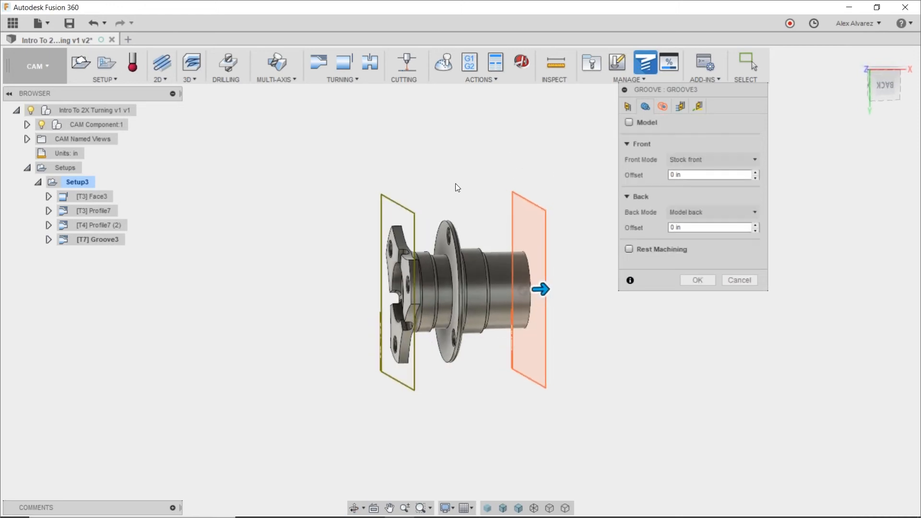
pyautogui.scroll(3, 449, 187)
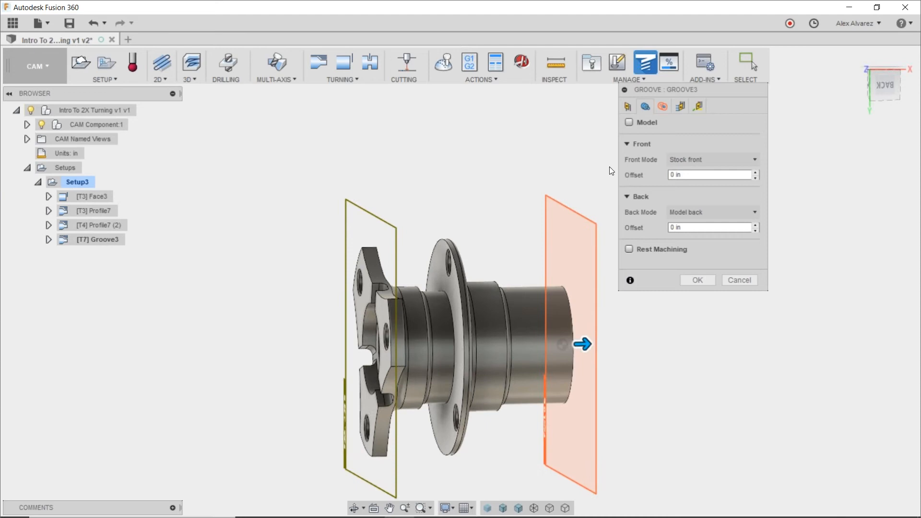
pyautogui.keyDown('shift'); pyautogui.moveTo(284, 181); pyautogui.dragTo(272, 183, button='middle'); pyautogui.keyUp('shift')
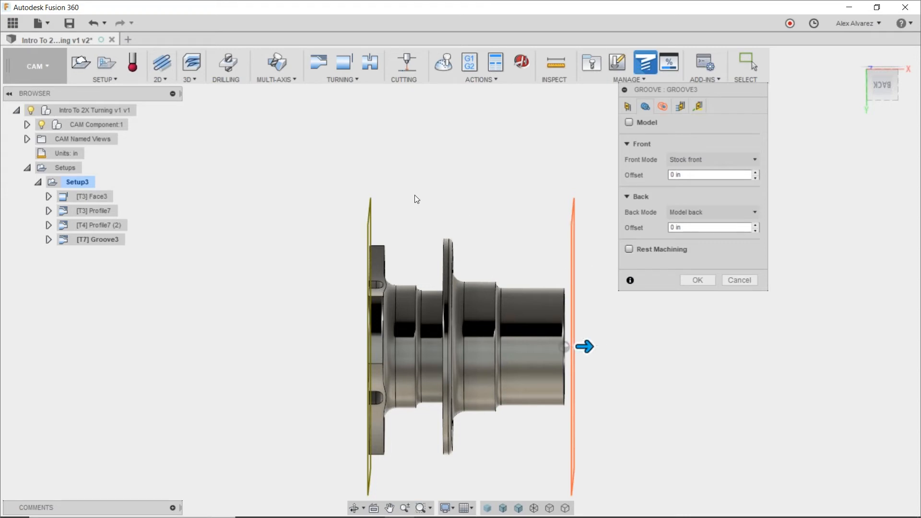
pyautogui.moveTo(519, 194)
pyautogui.keyDown('shift'); pyautogui.mouseDown(button='middle')
pyautogui.moveTo(524, 203)
pyautogui.moveTo(514, 210)
pyautogui.mouseUp(button='middle'); pyautogui.keyUp('shift')
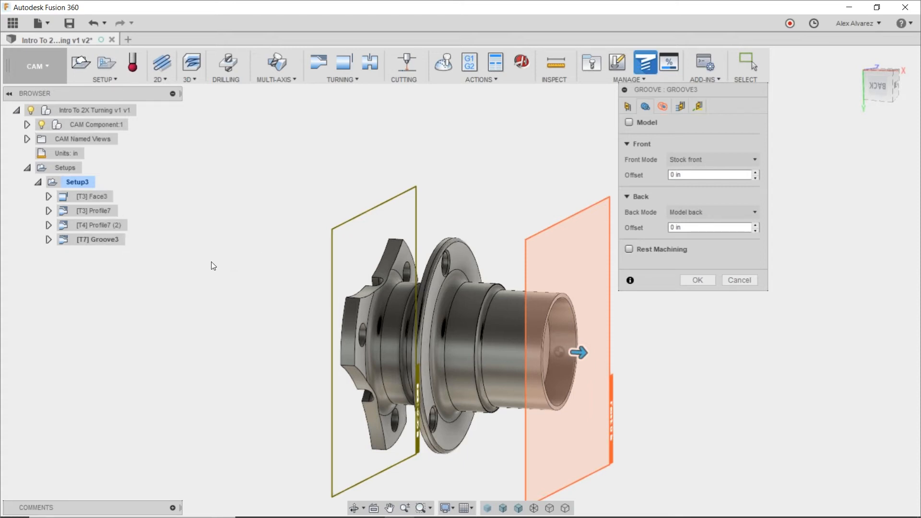
pyautogui.keyDown('shift'); pyautogui.moveTo(211, 260); pyautogui.dragTo(239, 257, button='middle'); pyautogui.keyUp('shift')
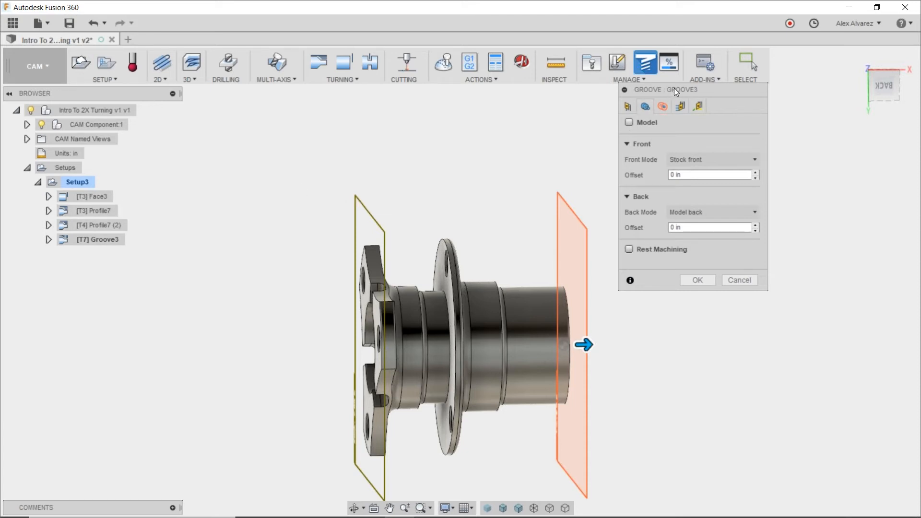
pyautogui.moveTo(671, 87); pyautogui.dragTo(694, 107)
pyautogui.keyDown('shift'); pyautogui.moveTo(520, 201); pyautogui.dragTo(530, 202, button='middle'); pyautogui.keyUp('shift')
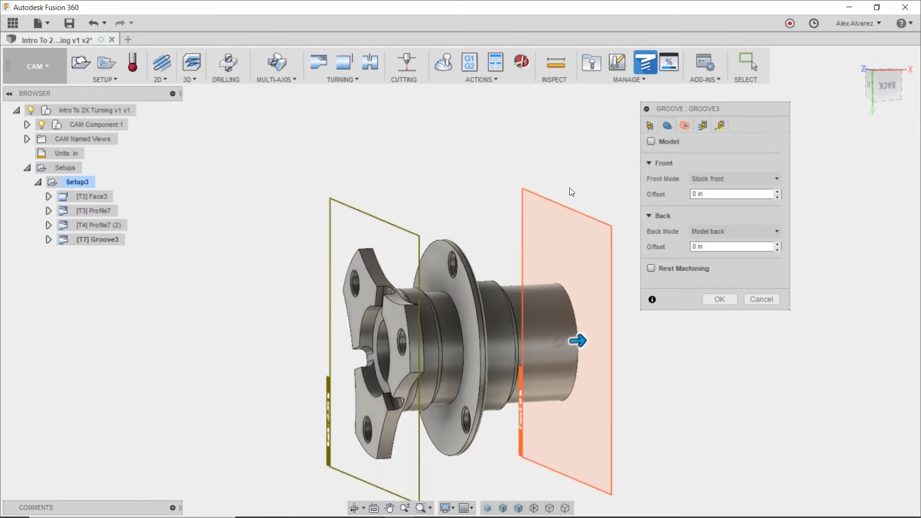
# Set the groove's Front Mode to Selection, using the round flange's face that faces the lobed flange as the reference.
pyautogui.click(705, 177)
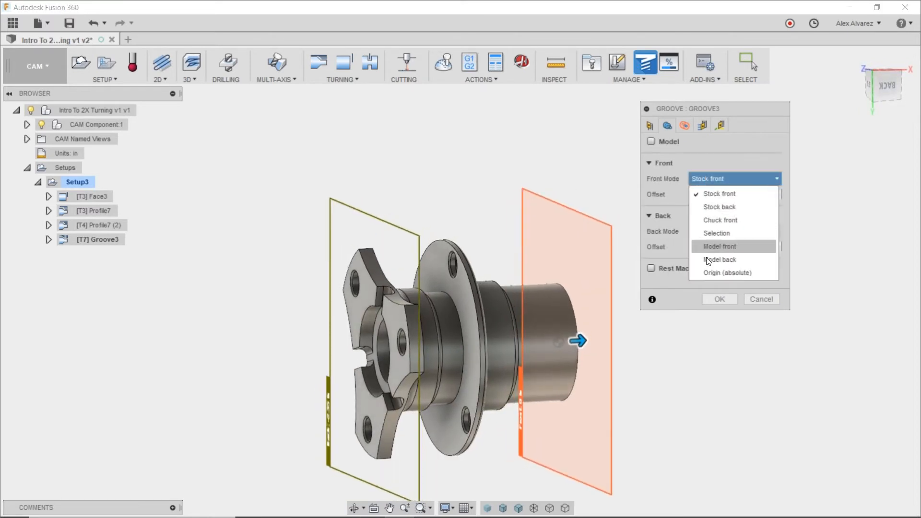
pyautogui.click(716, 233)
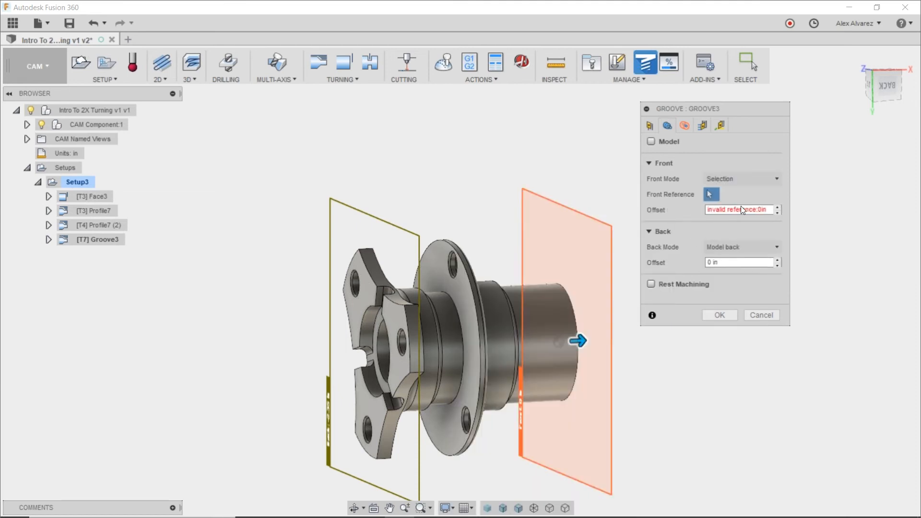
pyautogui.keyDown('shift'); pyautogui.moveTo(398, 185); pyautogui.dragTo(406, 189, button='middle'); pyautogui.keyUp('shift')
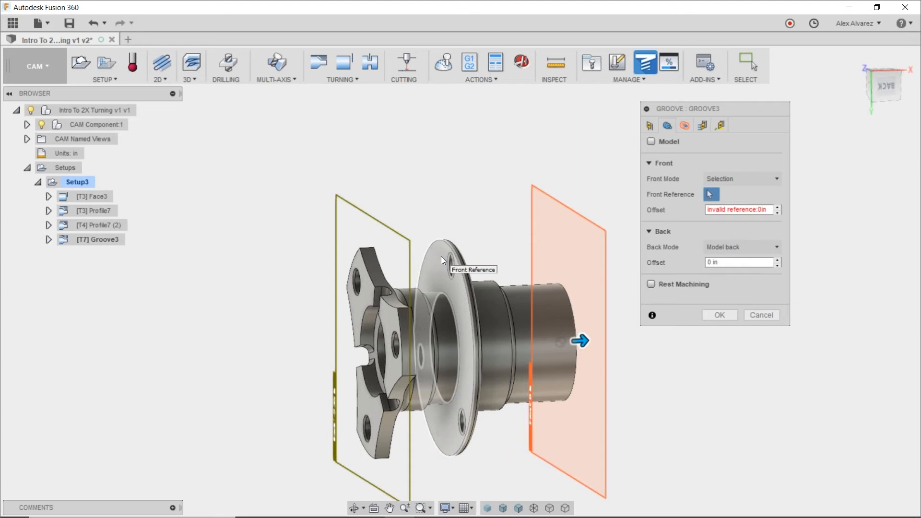
pyautogui.click(441, 256)
pyautogui.keyDown('shift'); pyautogui.moveTo(499, 164); pyautogui.dragTo(475, 157, button='middle'); pyautogui.keyUp('shift')
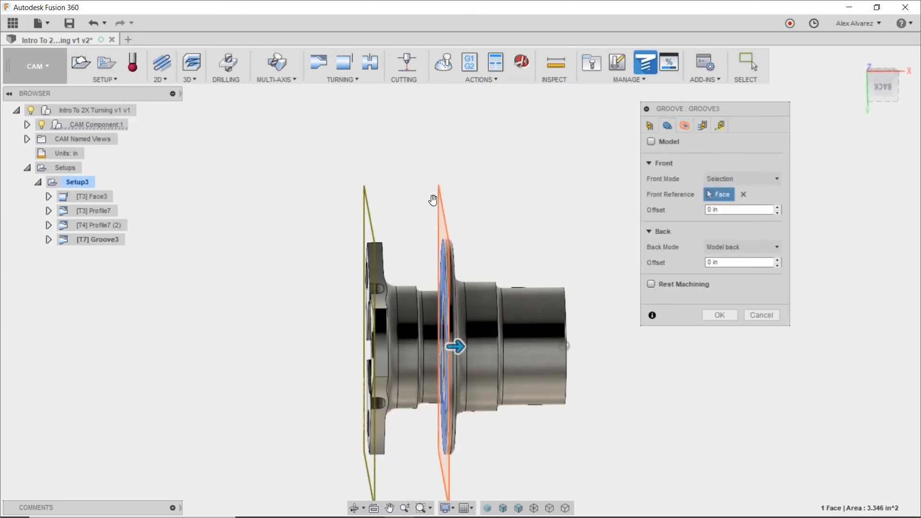
pyautogui.keyDown('shift'); pyautogui.moveTo(467, 183); pyautogui.dragTo(407, 168, button='middle'); pyautogui.keyUp('shift')
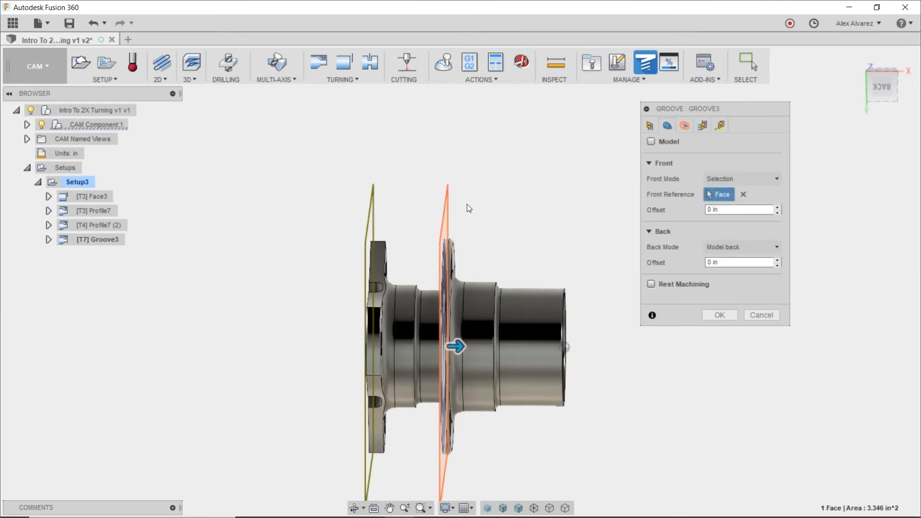
pyautogui.keyDown('shift'); pyautogui.moveTo(469, 208); pyautogui.dragTo(478, 200, button='middle'); pyautogui.keyUp('shift')
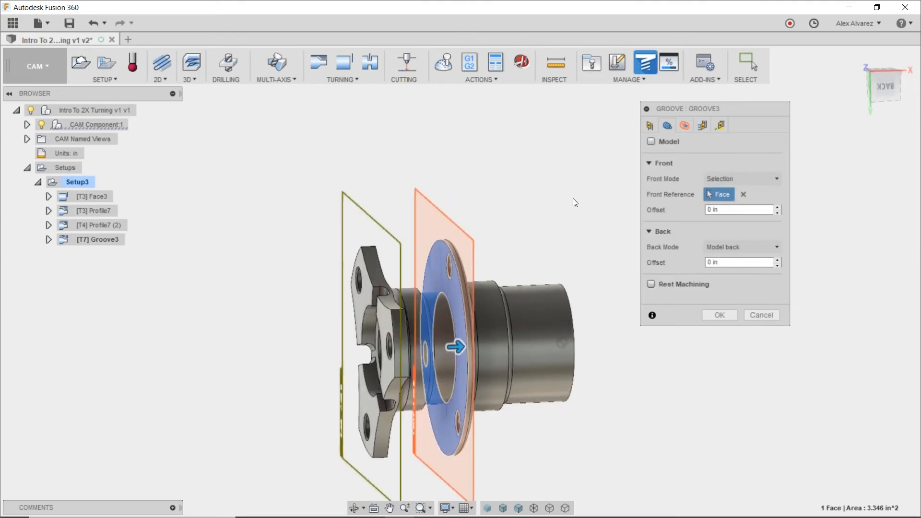
pyautogui.keyDown('shift'); pyautogui.moveTo(535, 241); pyautogui.dragTo(518, 238, button='middle'); pyautogui.keyUp('shift')
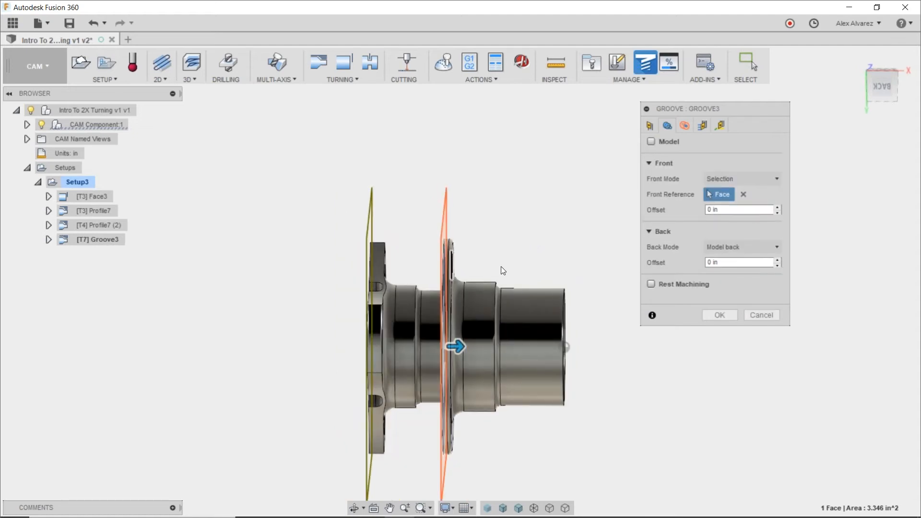
pyautogui.keyDown('shift'); pyautogui.moveTo(472, 230); pyautogui.dragTo(502, 230, button='middle'); pyautogui.keyUp('shift')
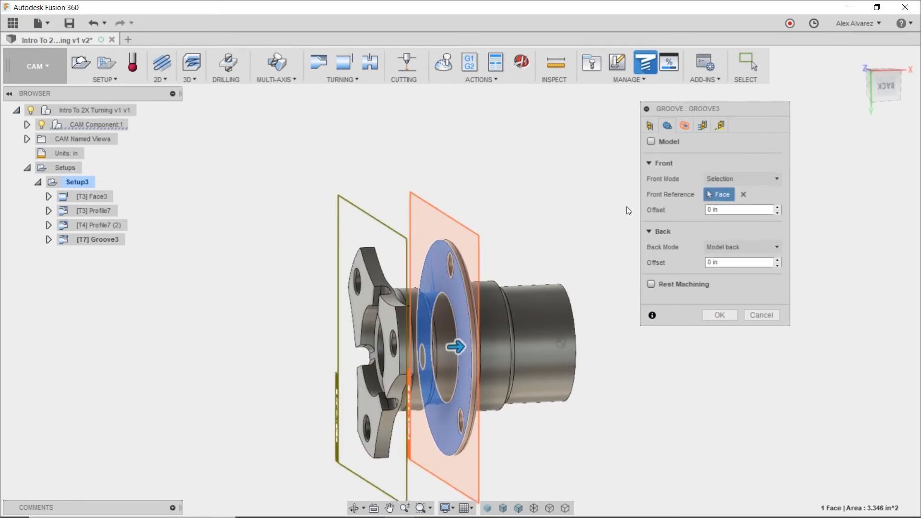
# Set the groove's Back Mode to Selection, using a corner point on the lobed flange's side facing the round flange.
pyautogui.click(743, 249)
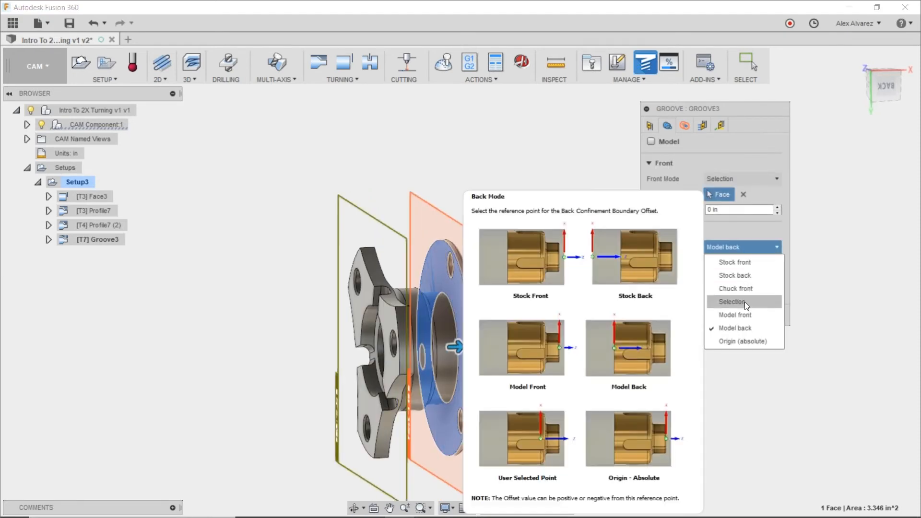
pyautogui.click(745, 302)
pyautogui.keyDown('shift'); pyautogui.moveTo(542, 183); pyautogui.dragTo(520, 186, button='middle'); pyautogui.keyUp('shift')
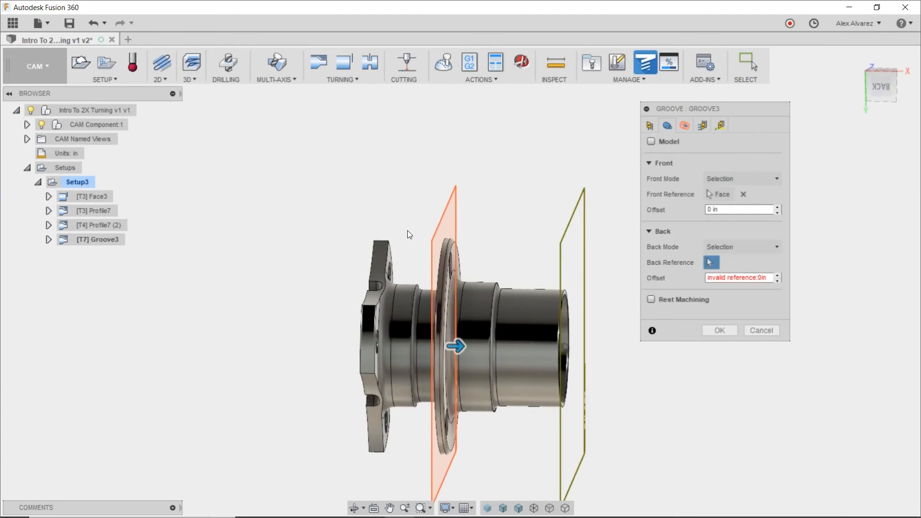
pyautogui.scroll(4, 396, 240)
pyautogui.click(379, 246)
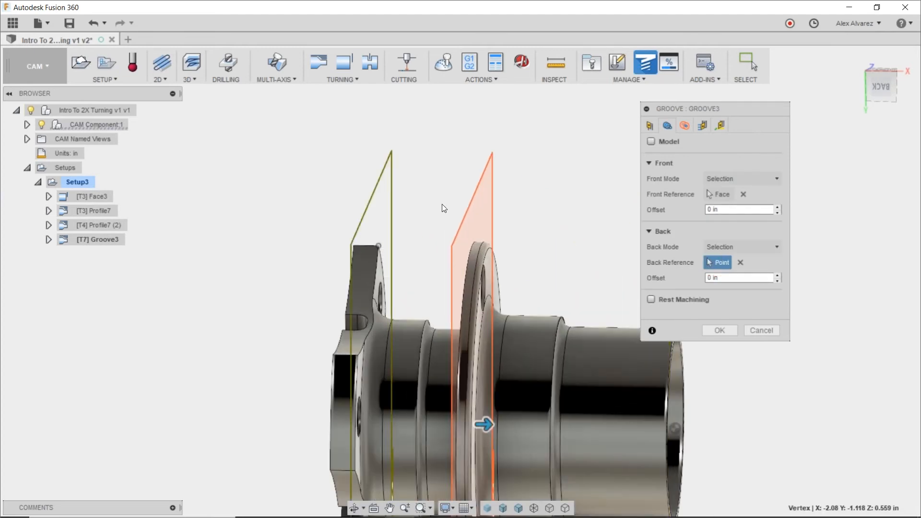
pyautogui.scroll(-2, 436, 194)
pyautogui.keyDown('shift'); pyautogui.moveTo(458, 181); pyautogui.dragTo(464, 167, button='middle'); pyautogui.keyUp('shift')
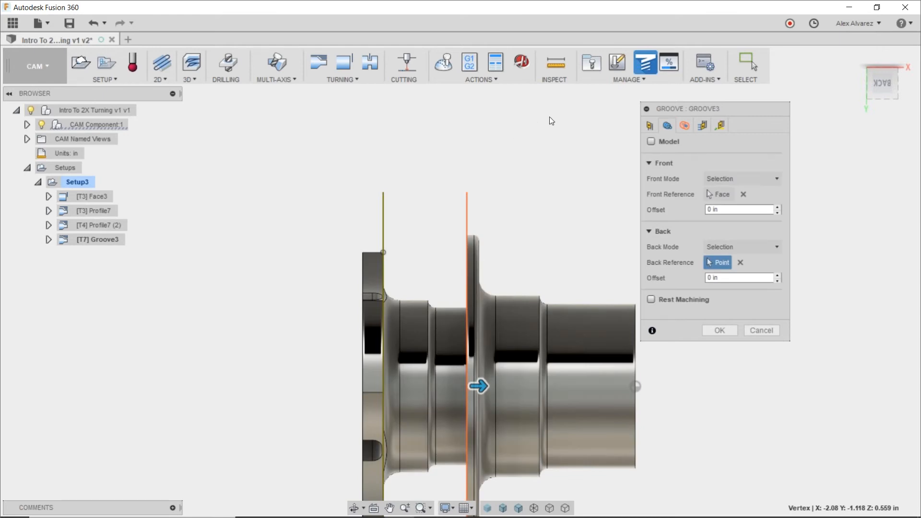
# Set the grooving pattern to Sideways with partial stepdown with a maximum groove stepdown of .05 in, and generate the groove toolpath.
pyautogui.click(686, 128)
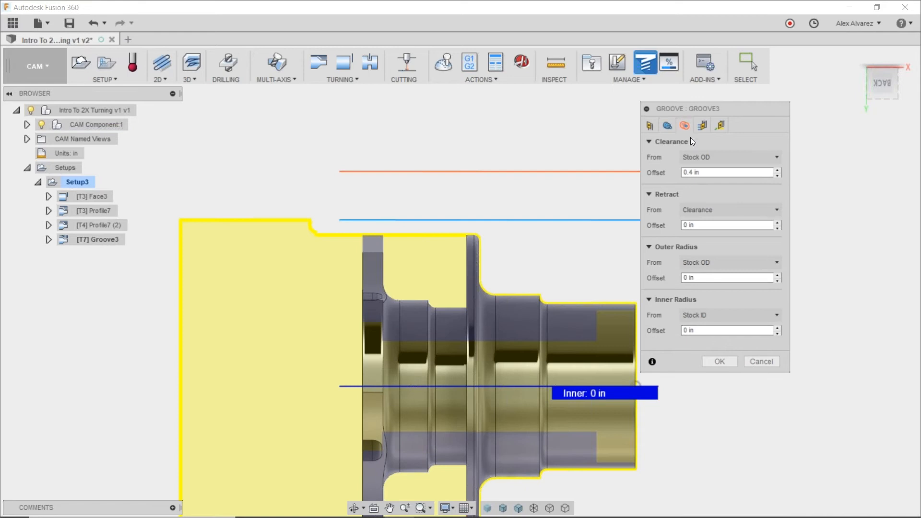
pyautogui.click(707, 126)
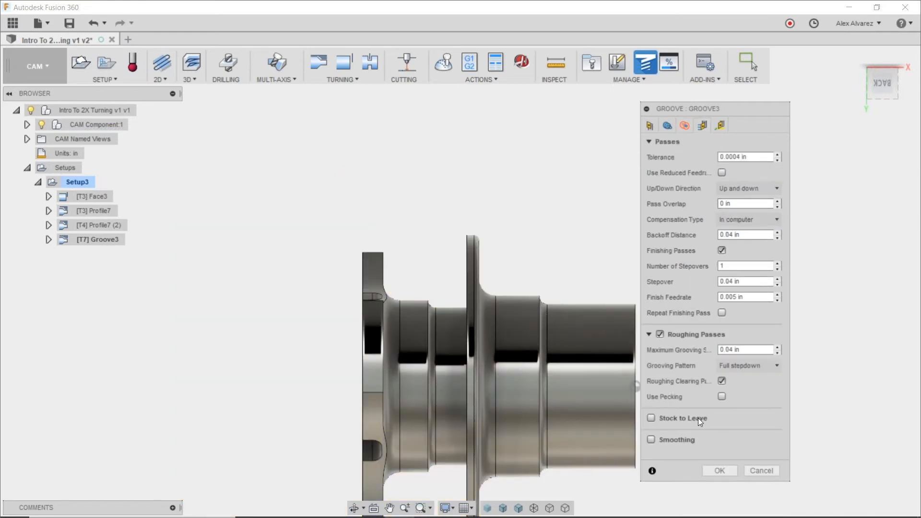
pyautogui.moveTo(727, 109); pyautogui.dragTo(737, 74)
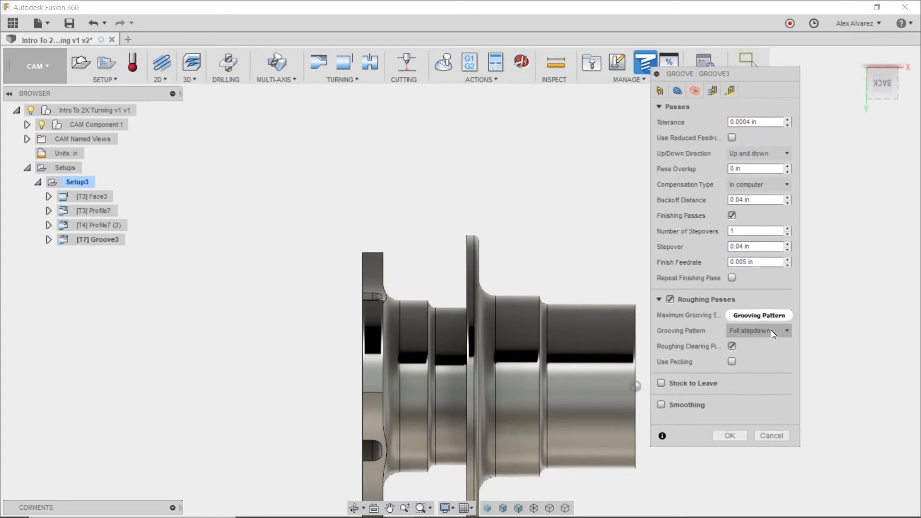
pyautogui.moveTo(772, 329)
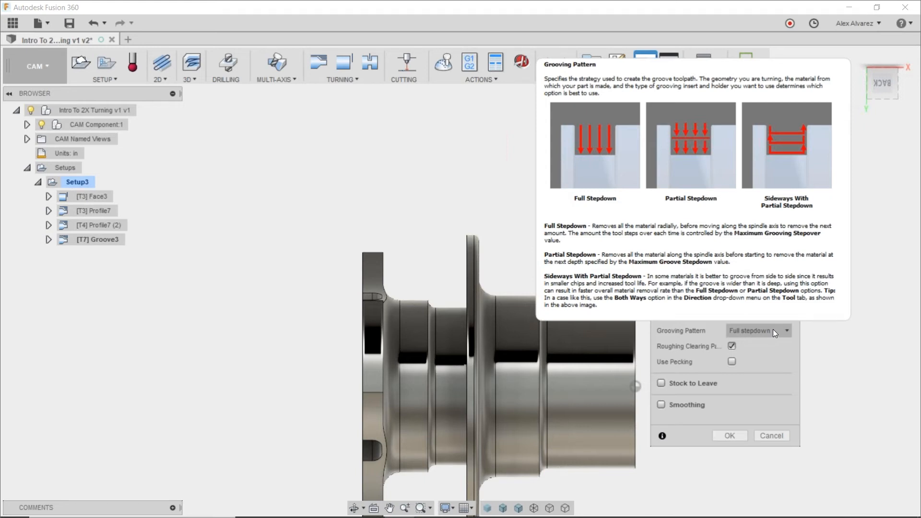
pyautogui.click(772, 334)
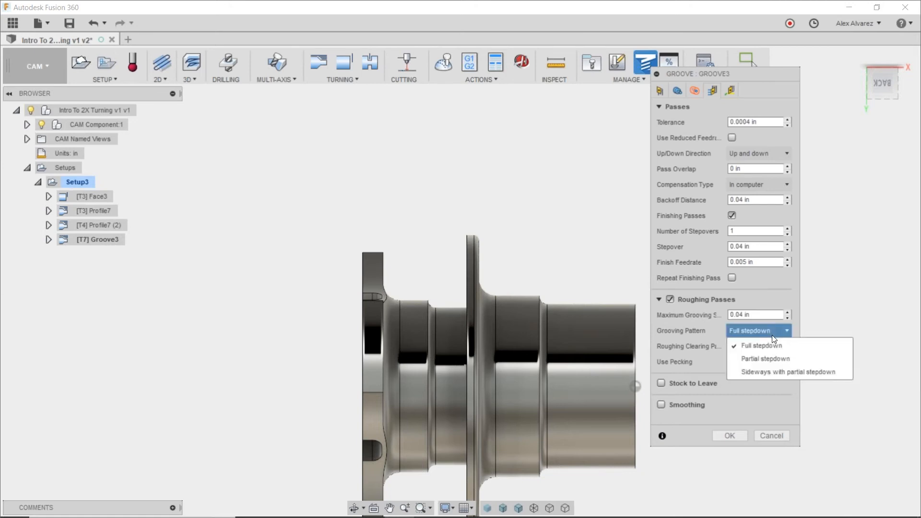
pyautogui.click(775, 372)
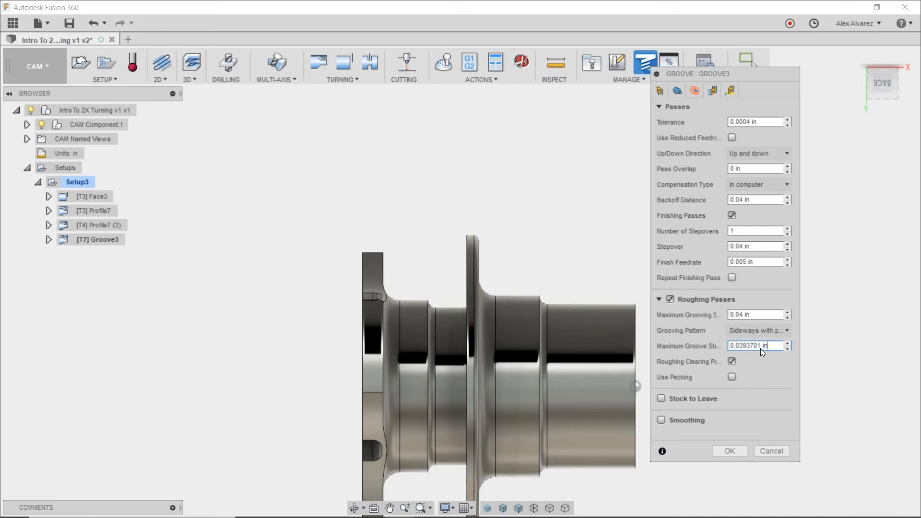
pyautogui.moveTo(768, 346); pyautogui.dragTo(920, 290)
pyautogui.write('.05')
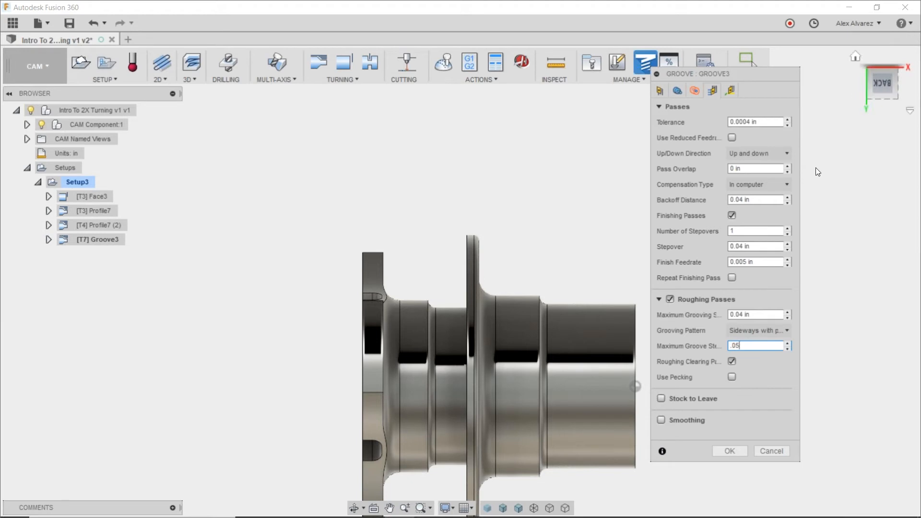
pyautogui.click(730, 451)
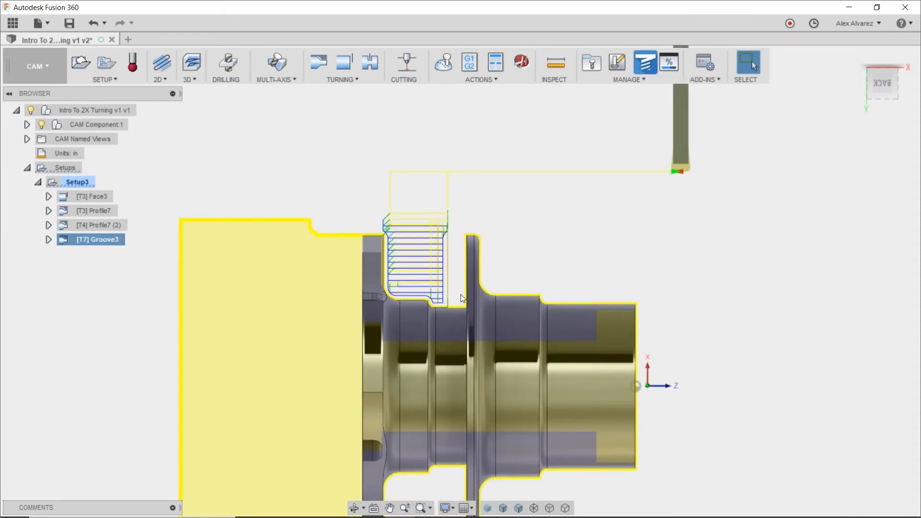
# Start a drilling operation in Setup3 using the Ø3/4" 118° drill, tool 5, from the Turning library.
pyautogui.keyDown('shift'); pyautogui.moveTo(570, 232); pyautogui.dragTo(528, 212, button='middle'); pyautogui.keyUp('shift')
pyautogui.click(328, 167)
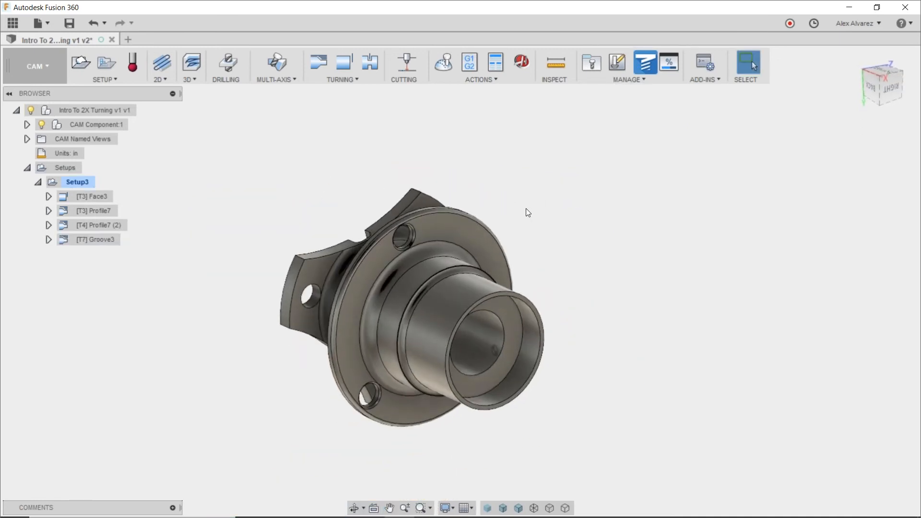
pyautogui.moveTo(592, 360); pyautogui.dragTo(505, 282, button='middle')
pyautogui.keyDown('shift'); pyautogui.moveTo(562, 250); pyautogui.dragTo(552, 242, button='middle'); pyautogui.keyUp('shift')
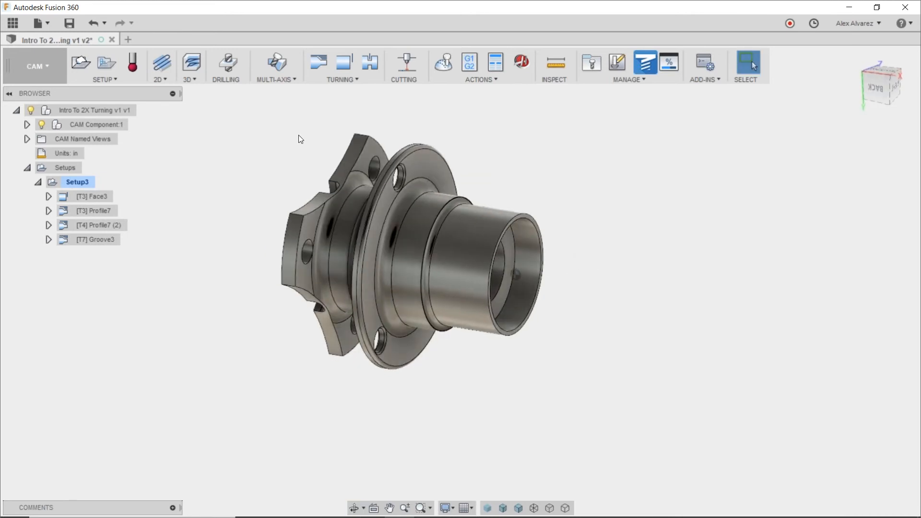
pyautogui.moveTo(395, 147); pyautogui.dragTo(358, 168, button='middle')
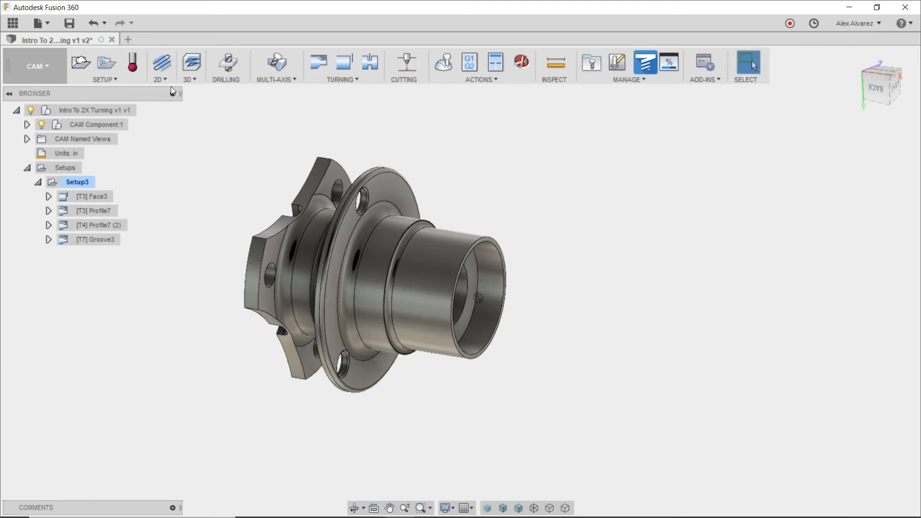
pyautogui.click(229, 62)
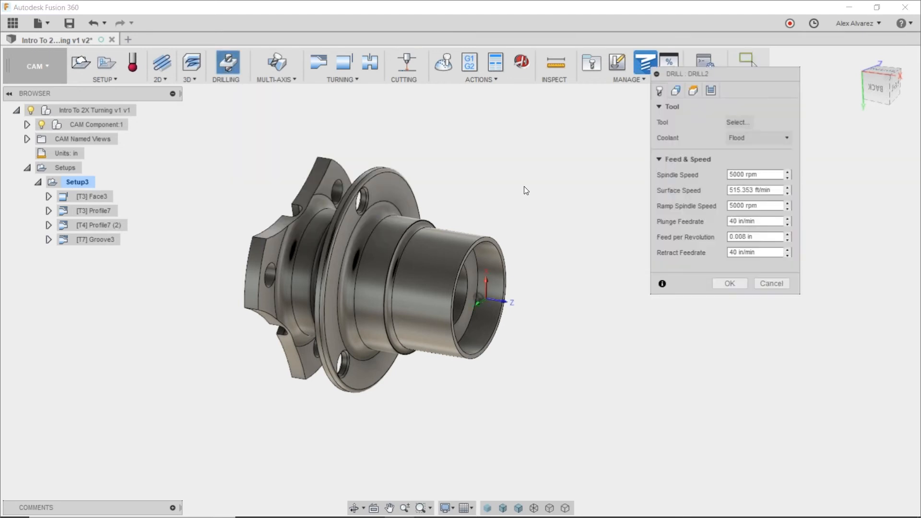
pyautogui.click(730, 122)
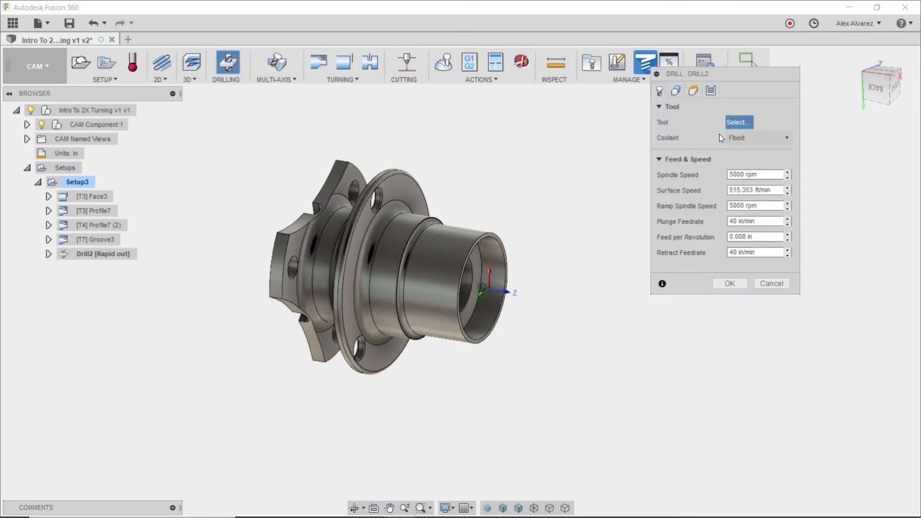
pyautogui.click(170, 138)
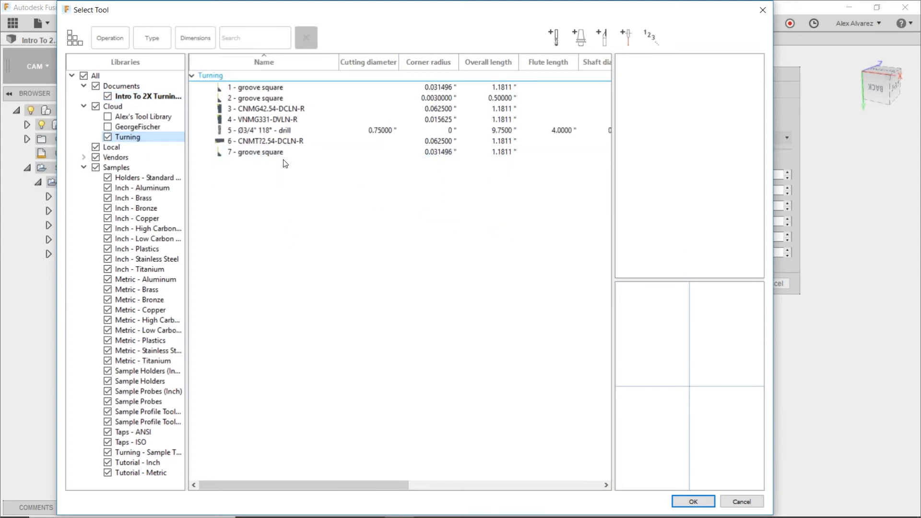
pyautogui.click(286, 131)
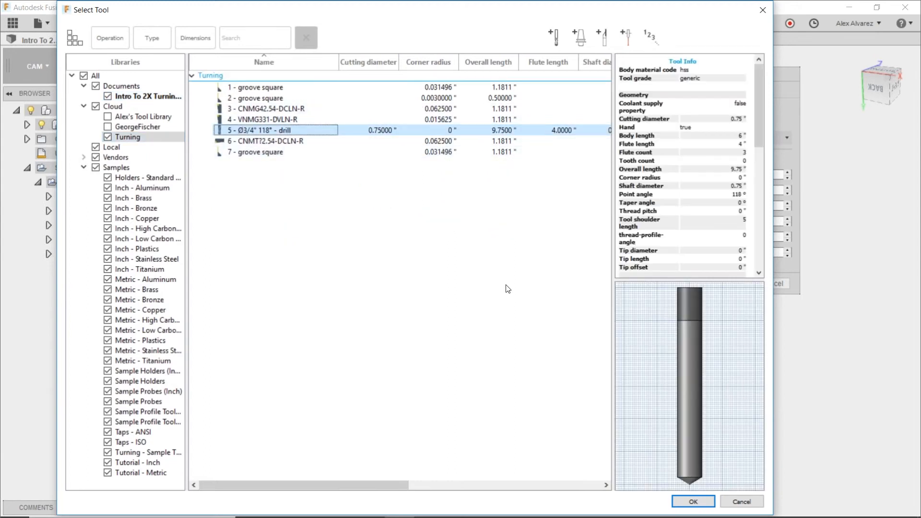
pyautogui.click(691, 501)
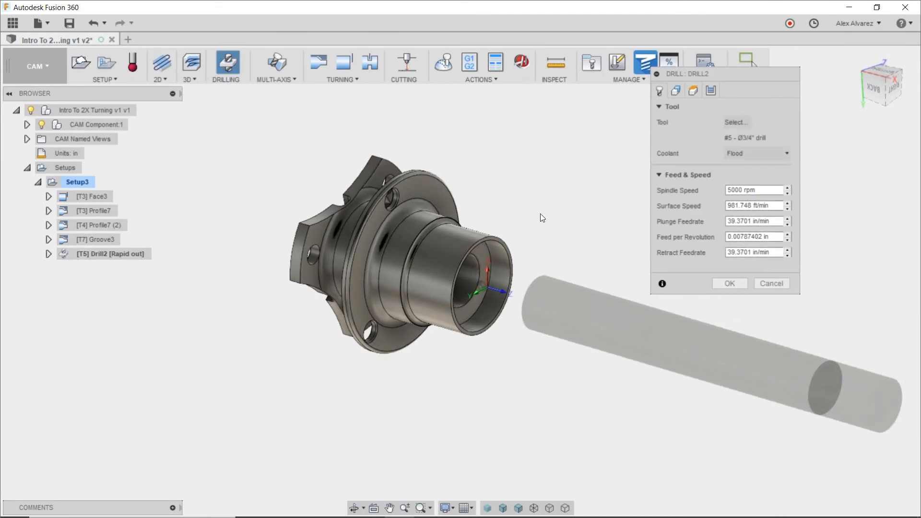
# Assign the cylindrical face of the part's central bore as the hole face for the drilling operation.
pyautogui.moveTo(476, 277)
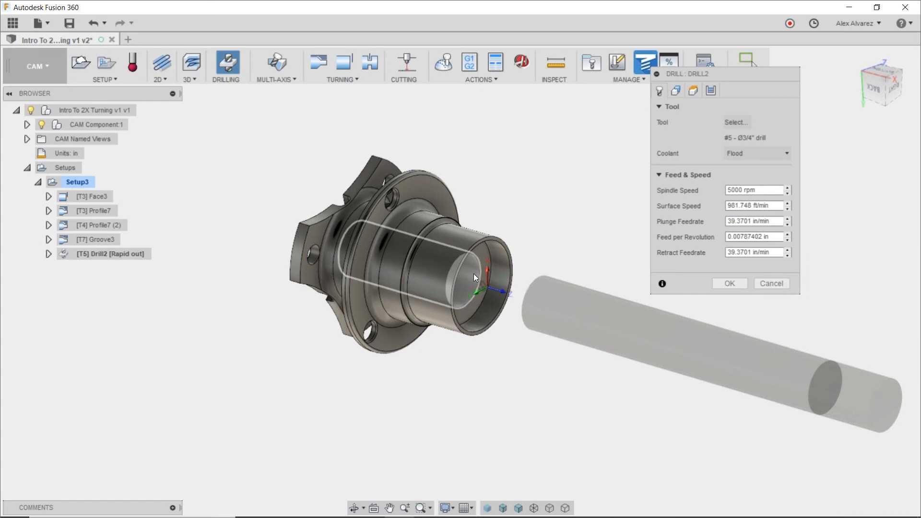
pyautogui.click(674, 96)
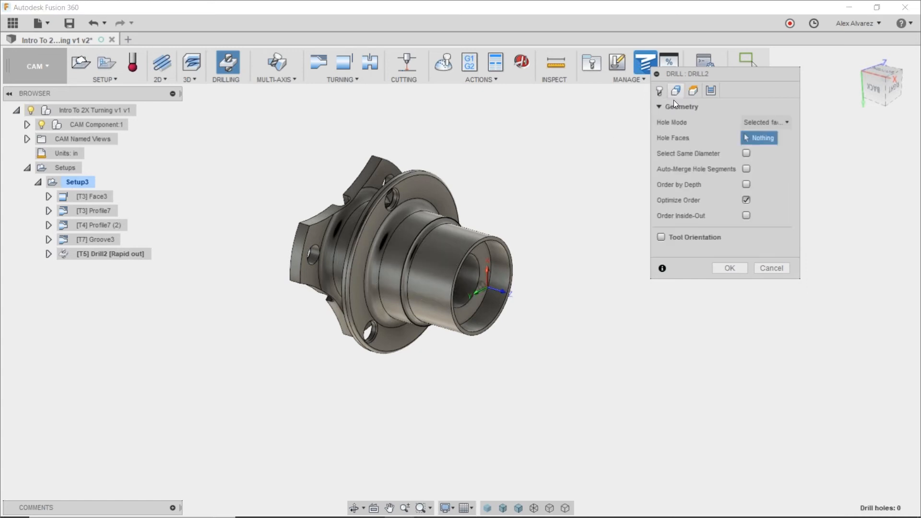
pyautogui.click(470, 272)
pyautogui.keyDown('shift'); pyautogui.moveTo(552, 158); pyautogui.dragTo(561, 156, button='middle'); pyautogui.keyUp('shift')
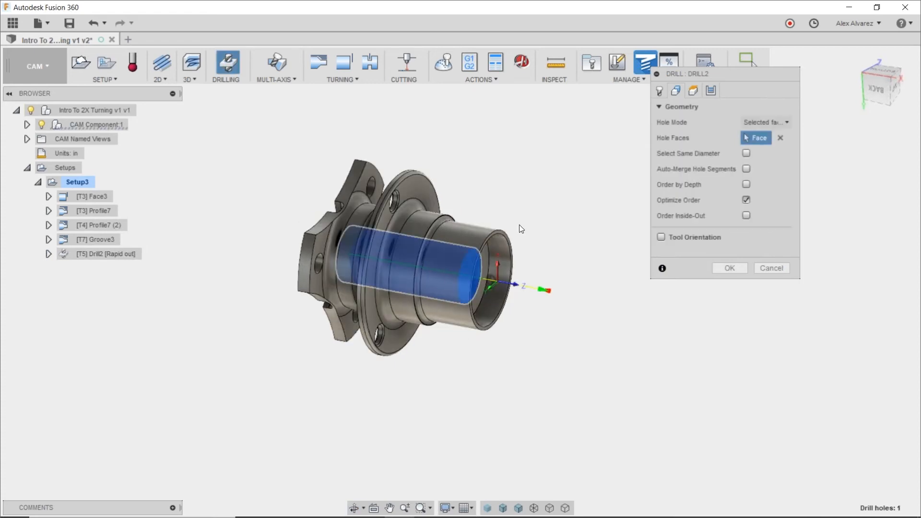
pyautogui.scroll(1, 519, 226)
pyautogui.scroll(1, 544, 227)
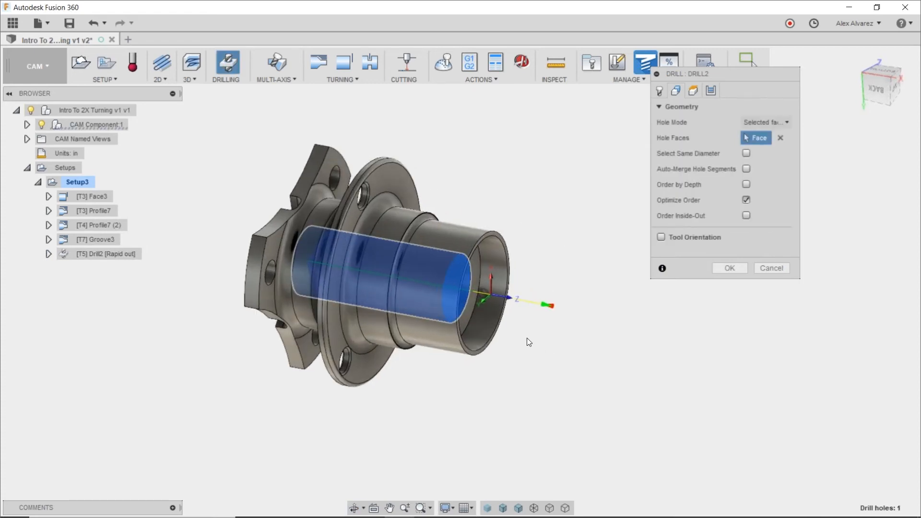
pyautogui.scroll(1, 533, 343)
pyautogui.moveTo(508, 318); pyautogui.dragTo(553, 328, button='middle')
pyautogui.scroll(1, 538, 306)
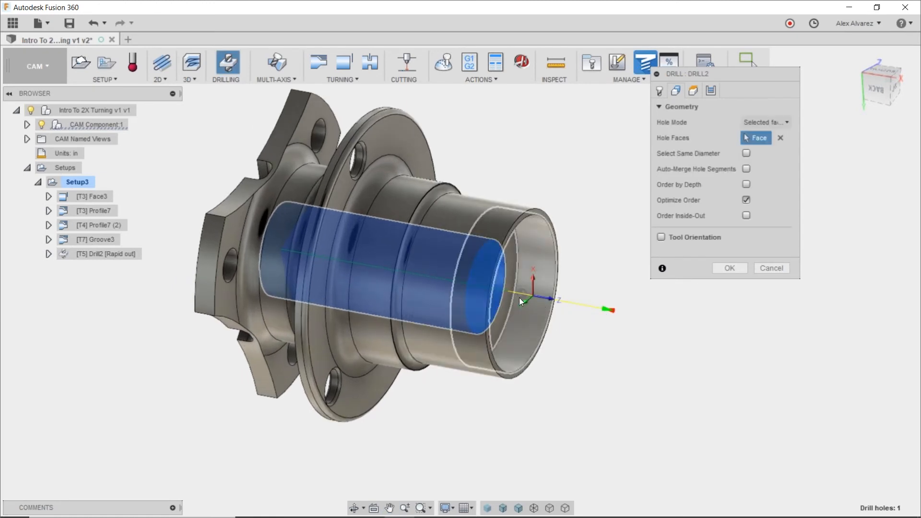
pyautogui.scroll(3, 510, 295)
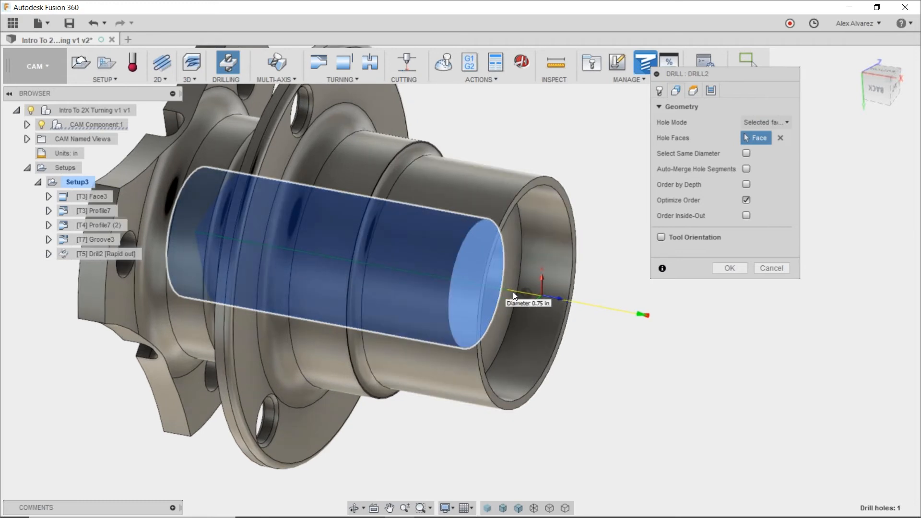
pyautogui.keyDown('shift'); pyautogui.moveTo(517, 291); pyautogui.dragTo(551, 295, button='middle'); pyautogui.keyUp('shift')
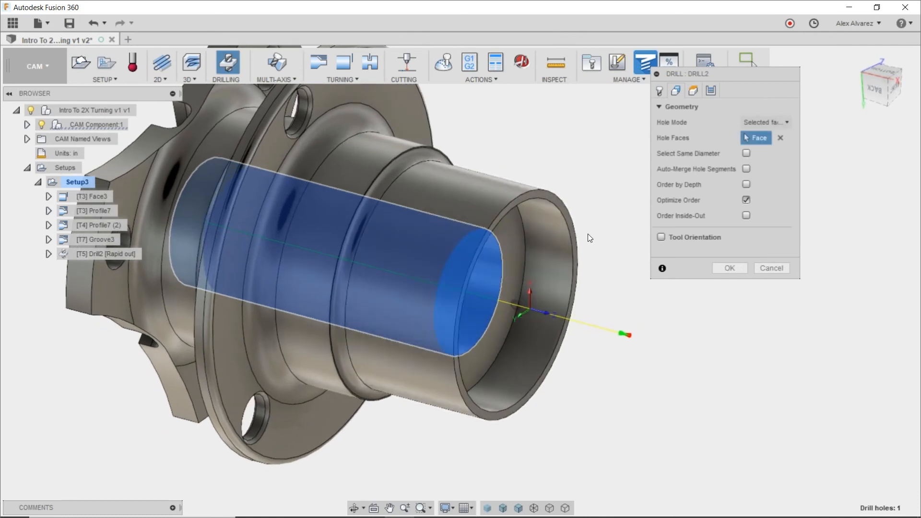
pyautogui.scroll(2, 577, 221)
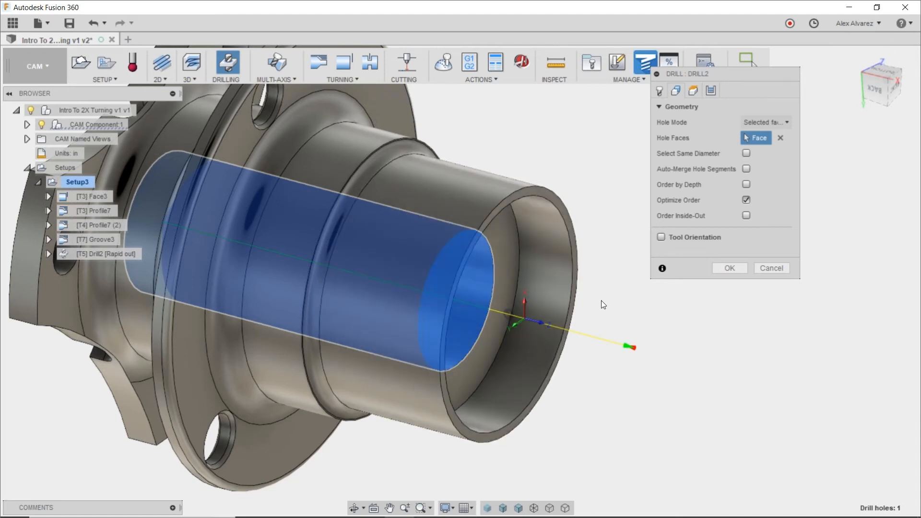
# Set the drilling operation's top height to be measured from Model top.
pyautogui.click(693, 91)
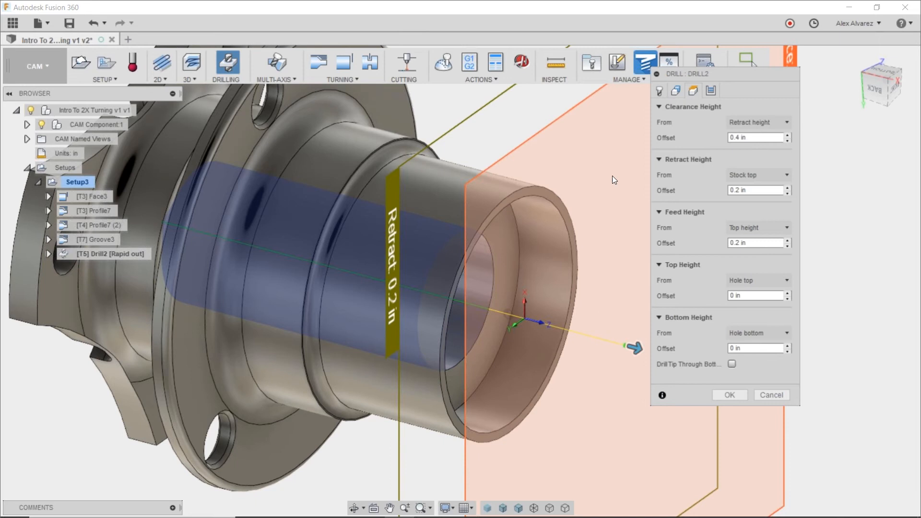
pyautogui.scroll(-4, 612, 176)
pyautogui.moveTo(612, 176); pyautogui.dragTo(504, 172, button='middle')
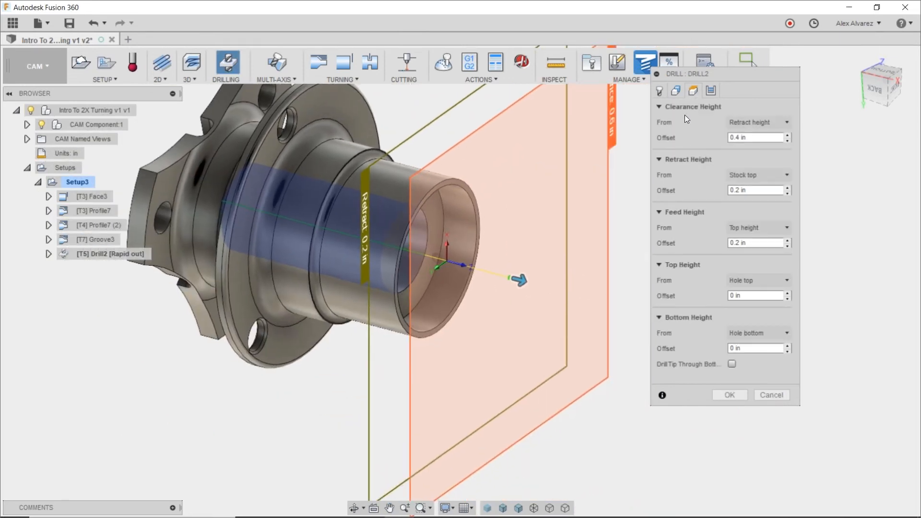
pyautogui.click(750, 281)
pyautogui.press('Escape')
# Set the drilling operation's bottom height to Model bottom with an offset of -.25 in.
pyautogui.click(759, 350)
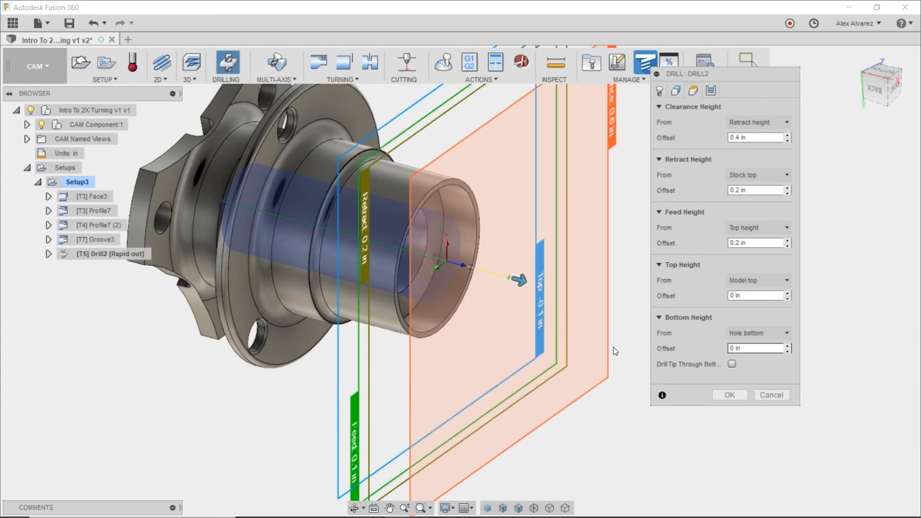
pyautogui.keyDown('shift'); pyautogui.moveTo(603, 437); pyautogui.dragTo(627, 392, button='middle'); pyautogui.keyUp('shift')
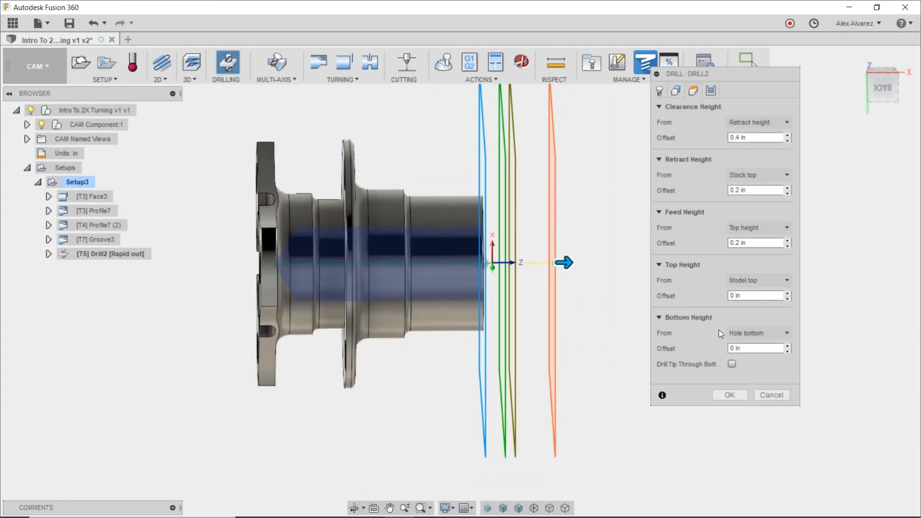
pyautogui.click(741, 332)
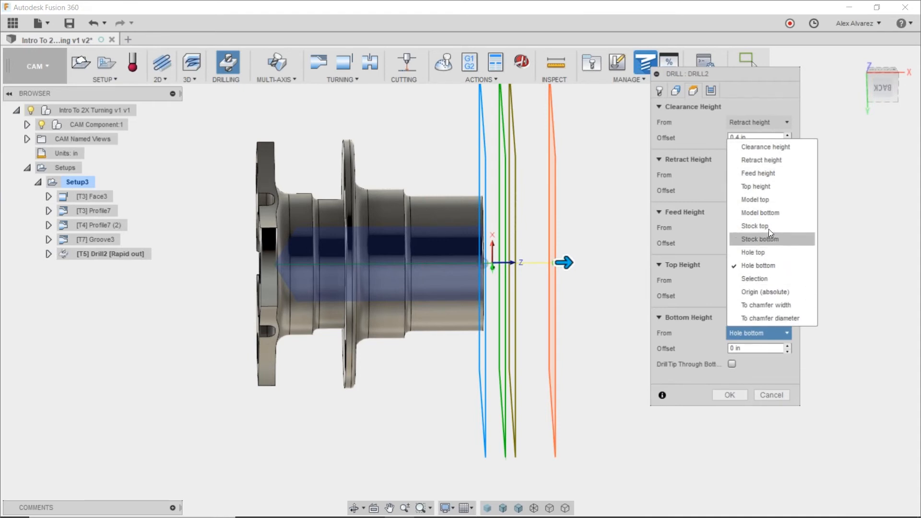
pyautogui.click(770, 212)
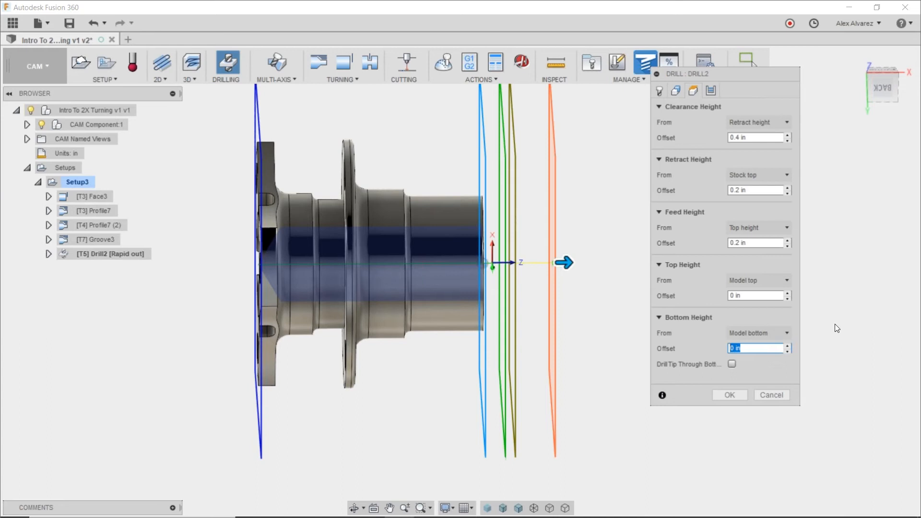
pyautogui.press('BackSpace')
pyautogui.write('-.25')
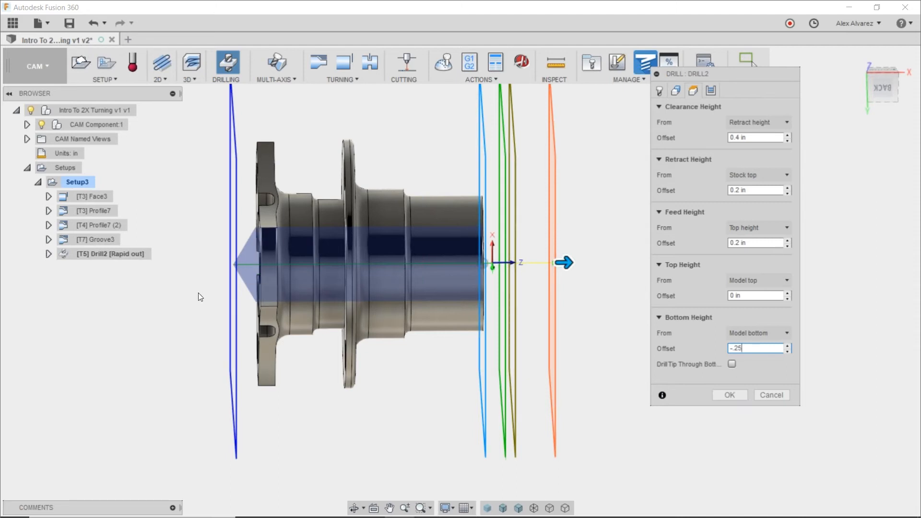
# Review the drilling cycle types, keep Drilling - rapid out, and generate the drill toolpath.
pyautogui.keyDown('shift'); pyautogui.moveTo(596, 210); pyautogui.dragTo(620, 290, button='middle'); pyautogui.keyUp('shift')
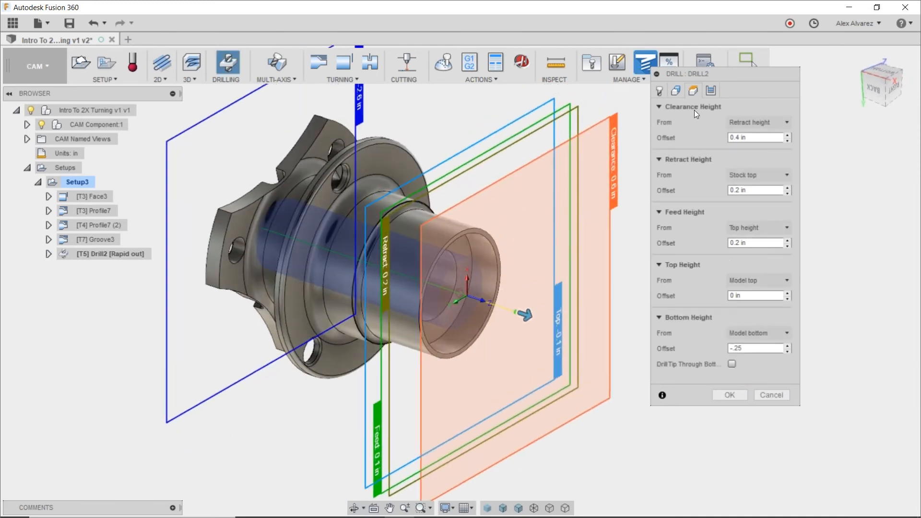
pyautogui.click(710, 92)
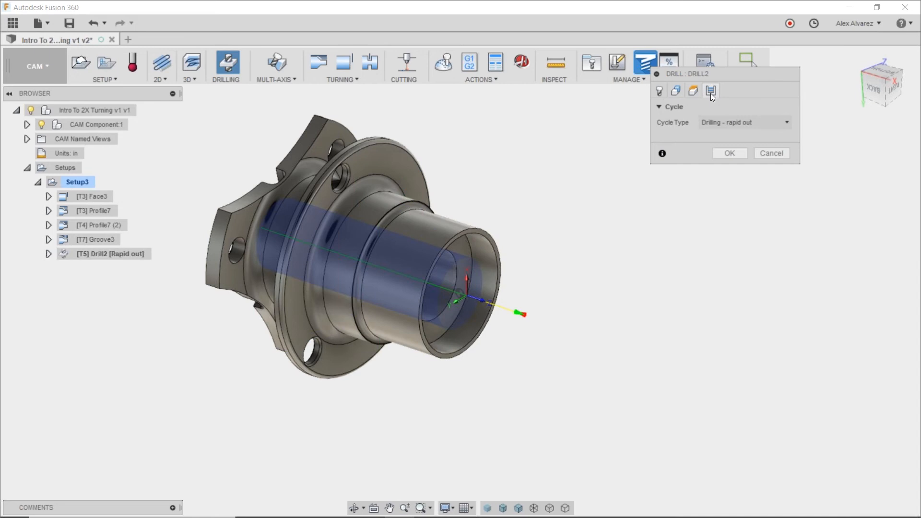
pyautogui.click(731, 122)
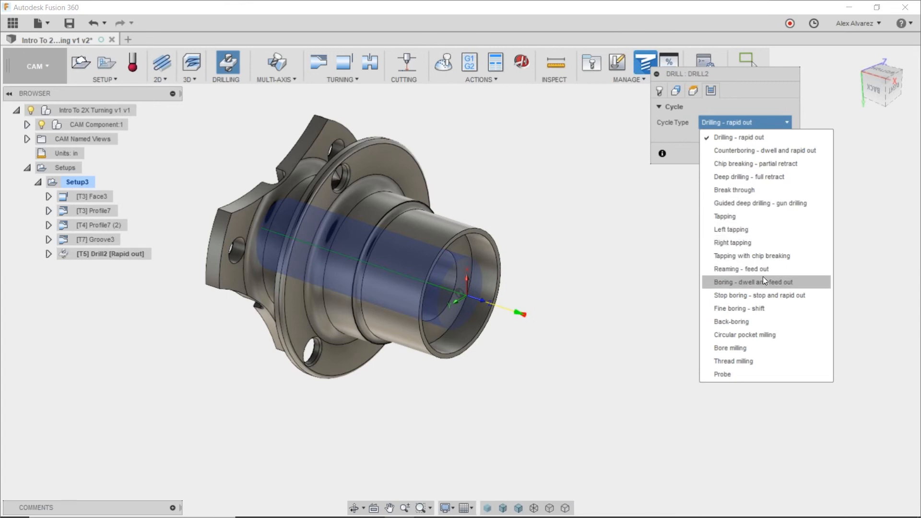
pyautogui.moveTo(758, 275)
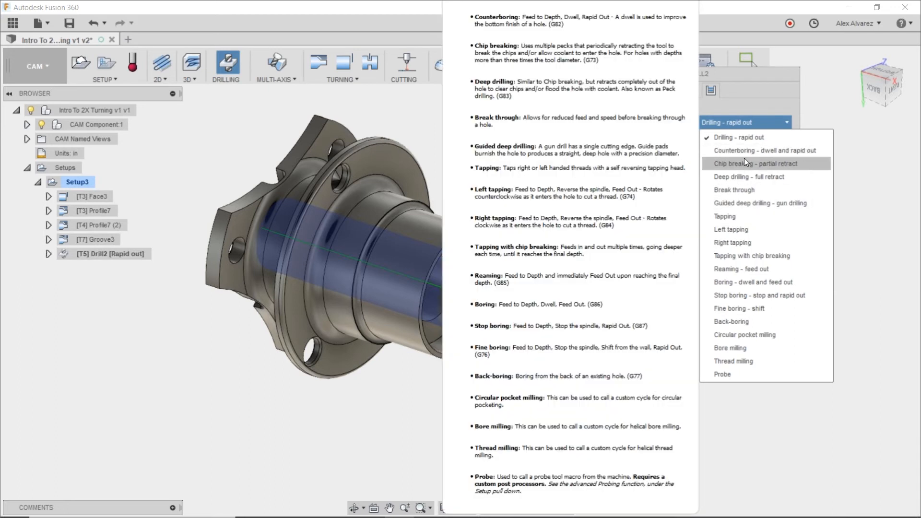
pyautogui.click(738, 140)
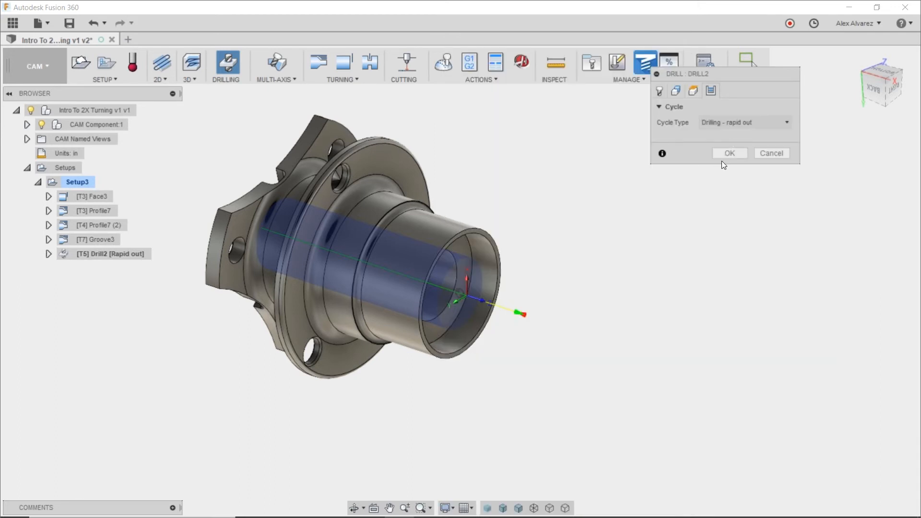
pyautogui.click(728, 153)
# Simulate all of Setup3's operations with non-transparent stock through to the end of drilling, and examine the drilled bore.
pyautogui.keyDown('shift'); pyautogui.moveTo(697, 199); pyautogui.dragTo(553, 216, button='middle'); pyautogui.keyUp('shift')
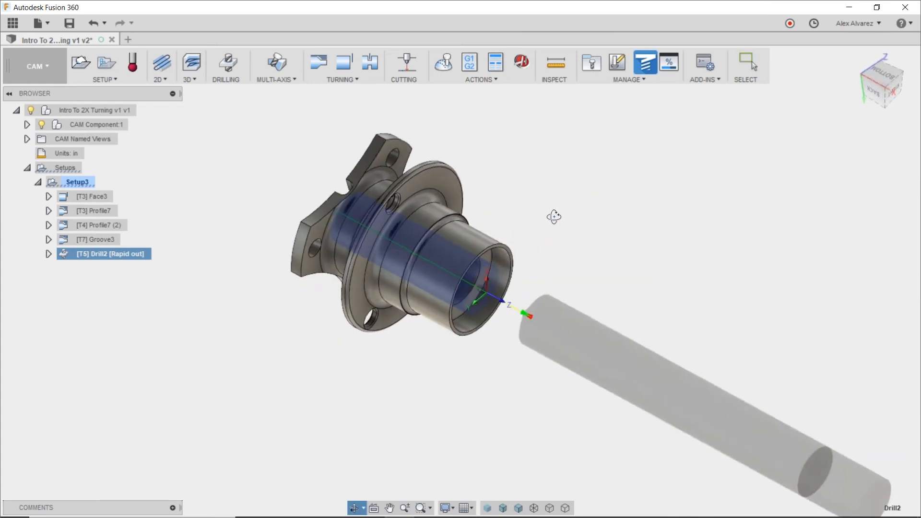
pyautogui.click(77, 182)
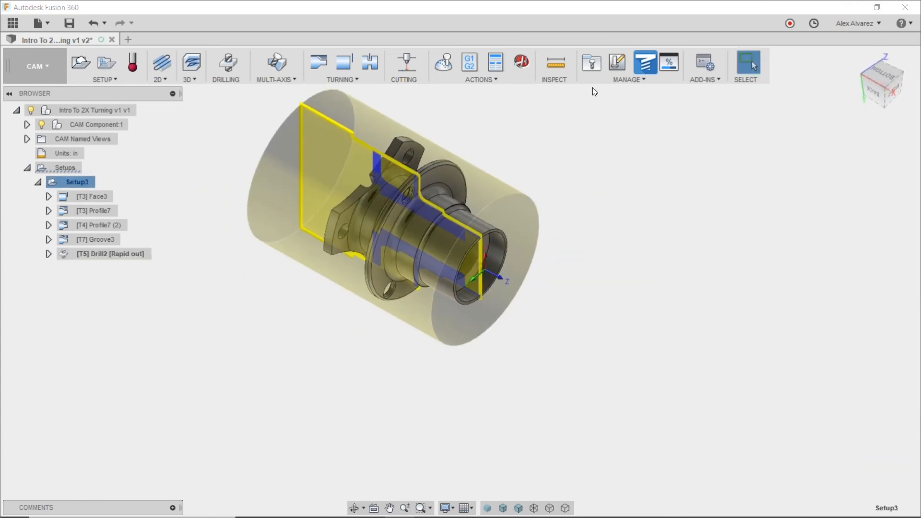
pyautogui.click(451, 63)
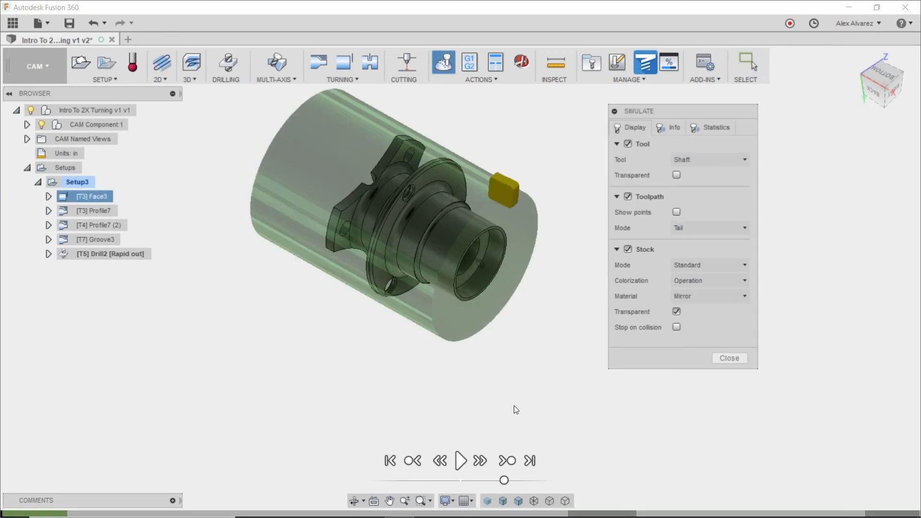
pyautogui.click(676, 311)
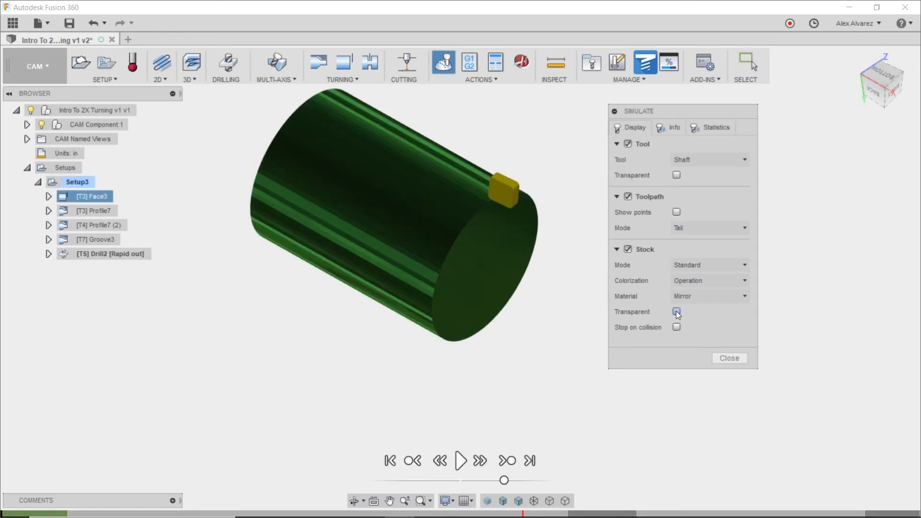
pyautogui.click(460, 461)
pyautogui.click(511, 464)
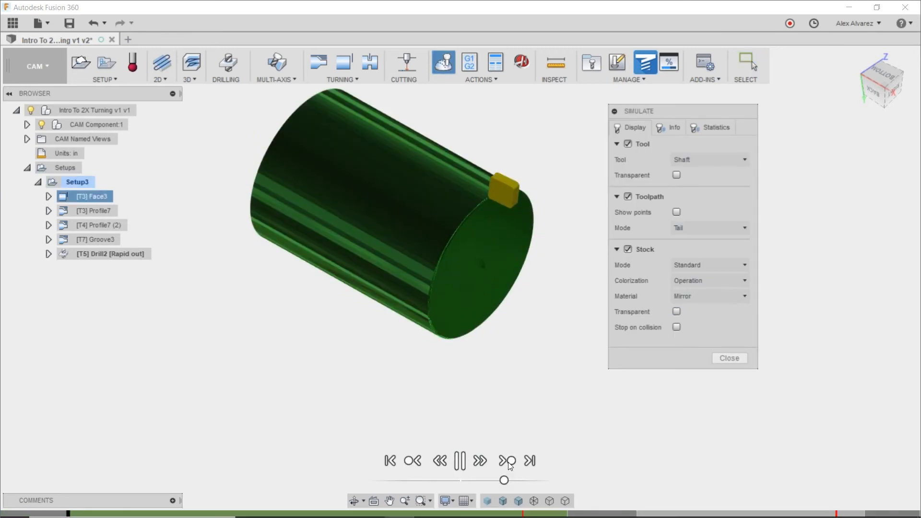
pyautogui.click(508, 461)
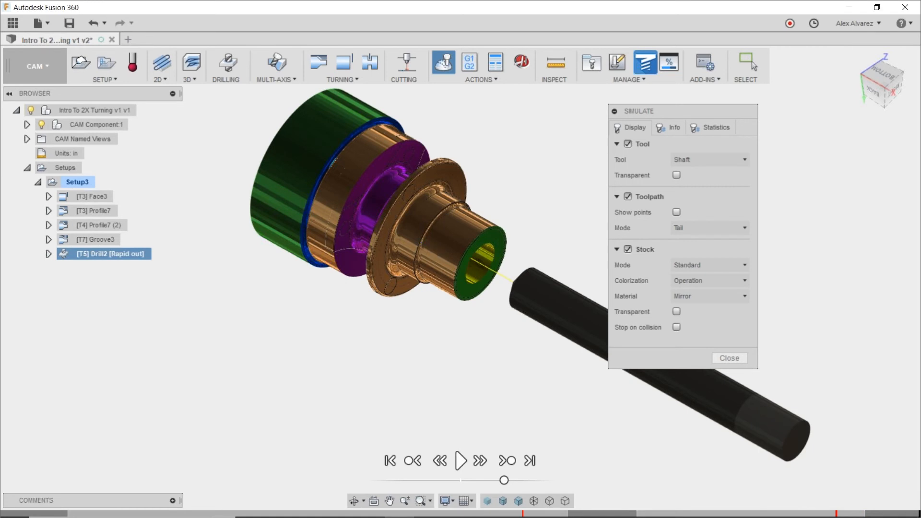
pyautogui.keyDown('shift'); pyautogui.moveTo(436, 251); pyautogui.dragTo(383, 231, button='middle'); pyautogui.keyUp('shift')
pyautogui.scroll(5, 437, 246)
pyautogui.keyDown('shift'); pyautogui.moveTo(438, 246); pyautogui.dragTo(464, 242, button='middle'); pyautogui.keyUp('shift')
pyautogui.scroll(3, 418, 228)
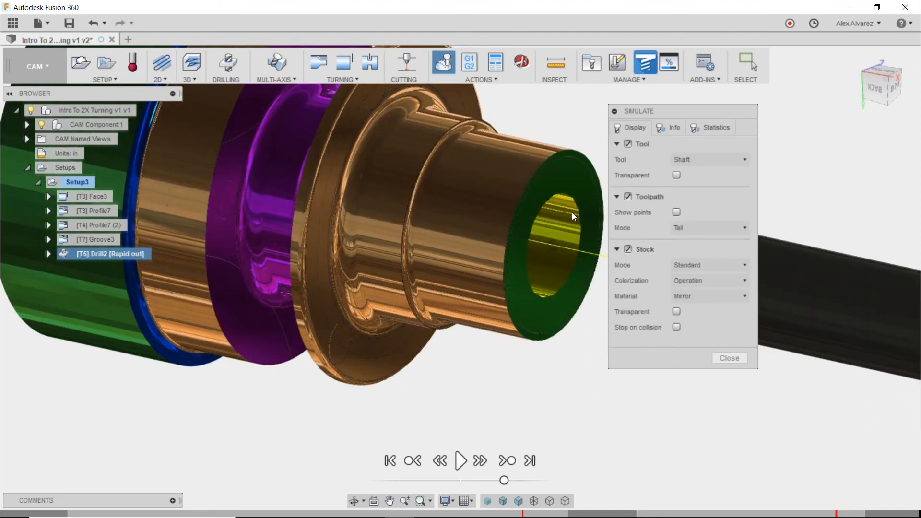
# Close the simulation and start a new turning profile operation in Setup3 with the turning mode set to Inside profiling.
pyautogui.press('Escape')
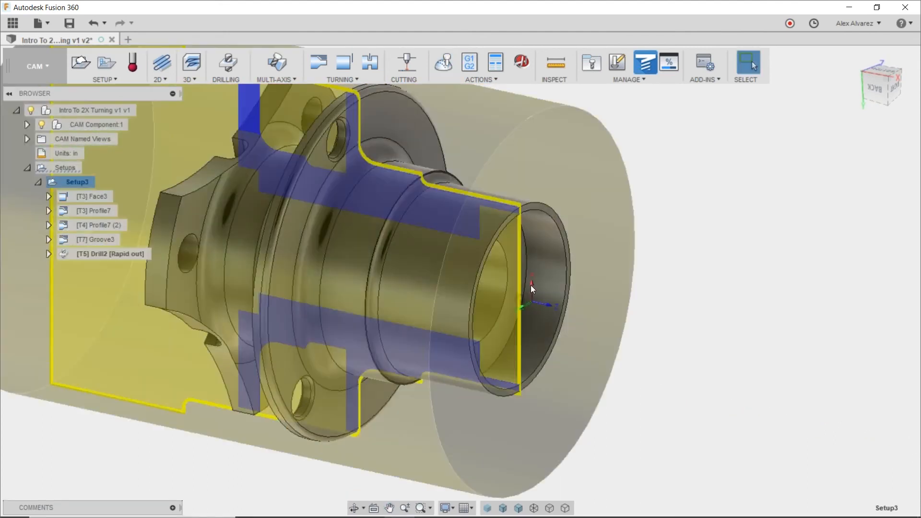
pyautogui.click(660, 190)
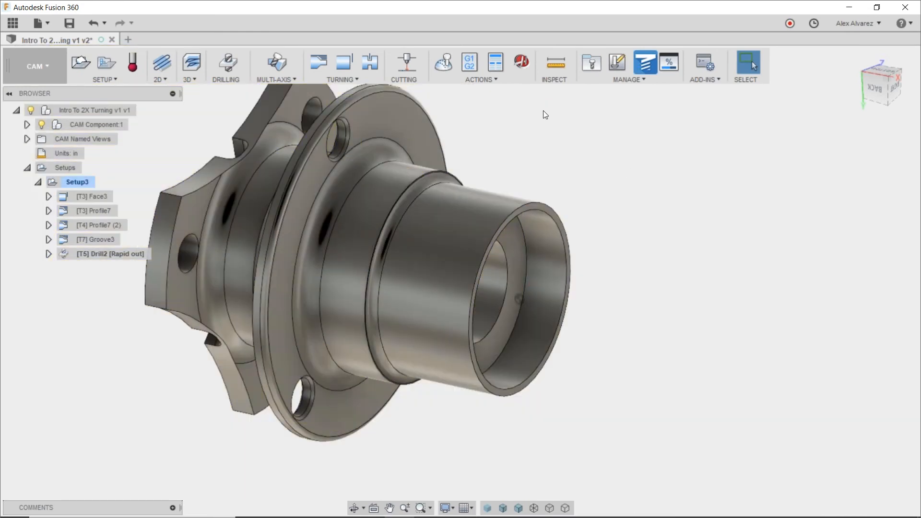
pyautogui.click(369, 78)
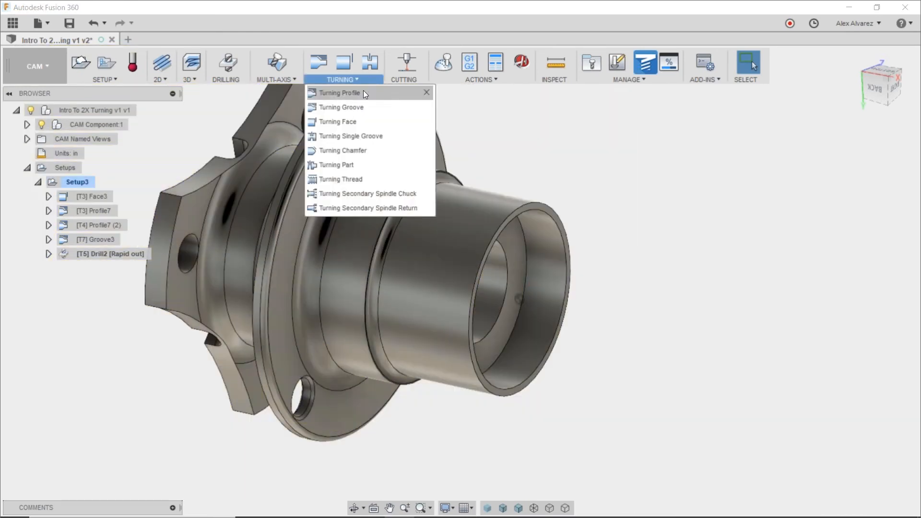
pyautogui.click(363, 94)
pyautogui.keyDown('shift'); pyautogui.moveTo(603, 194); pyautogui.dragTo(501, 247, button='middle'); pyautogui.keyUp('shift')
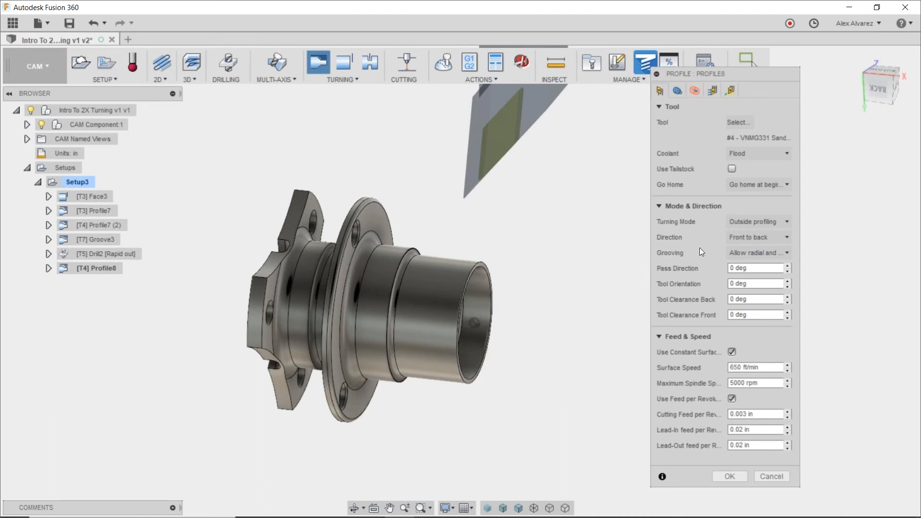
pyautogui.click(753, 221)
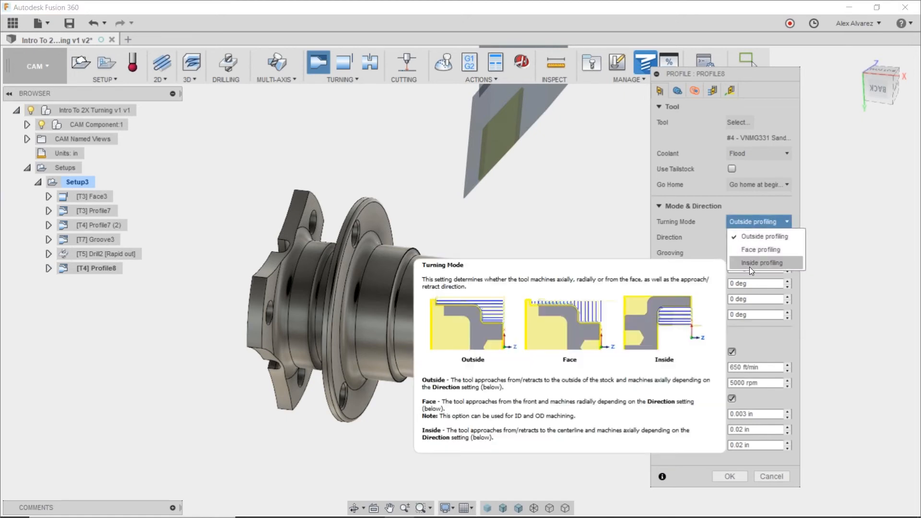
pyautogui.click(750, 266)
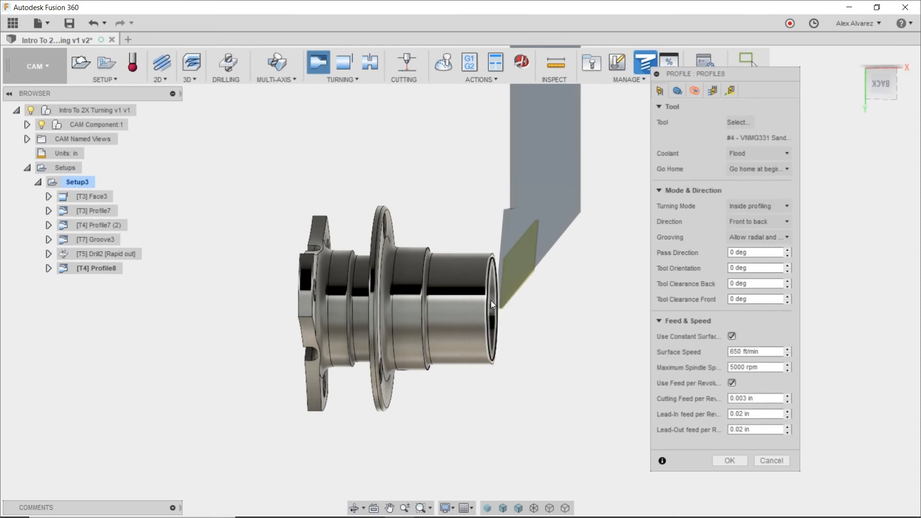
pyautogui.moveTo(546, 296); pyautogui.dragTo(512, 296, button='middle')
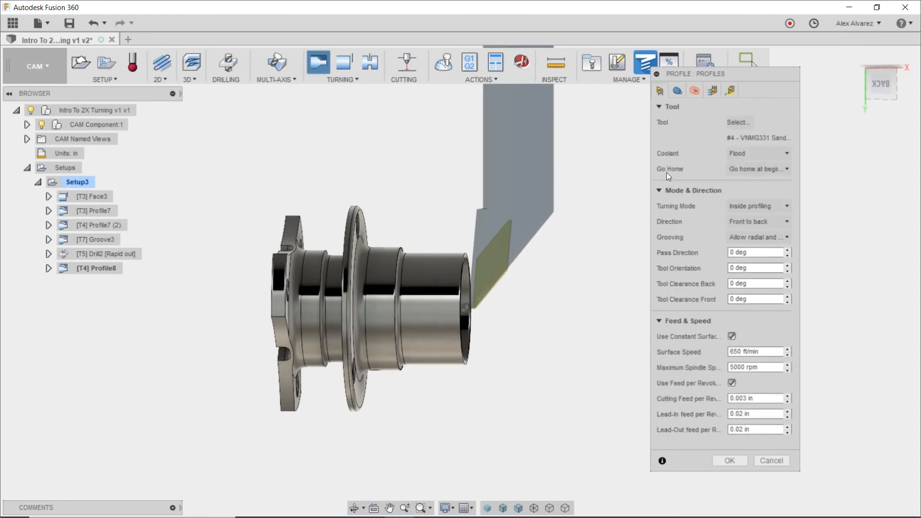
# Open the tool selection for the inside profile and select the 6 - CNMT?2.54-DCLN-R boring tool in the Turning library.
pyautogui.click(733, 123)
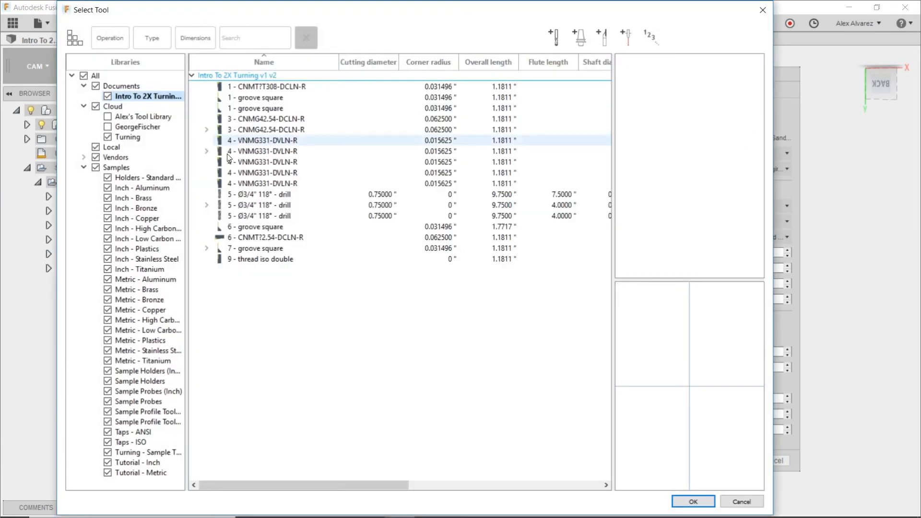
pyautogui.click(143, 137)
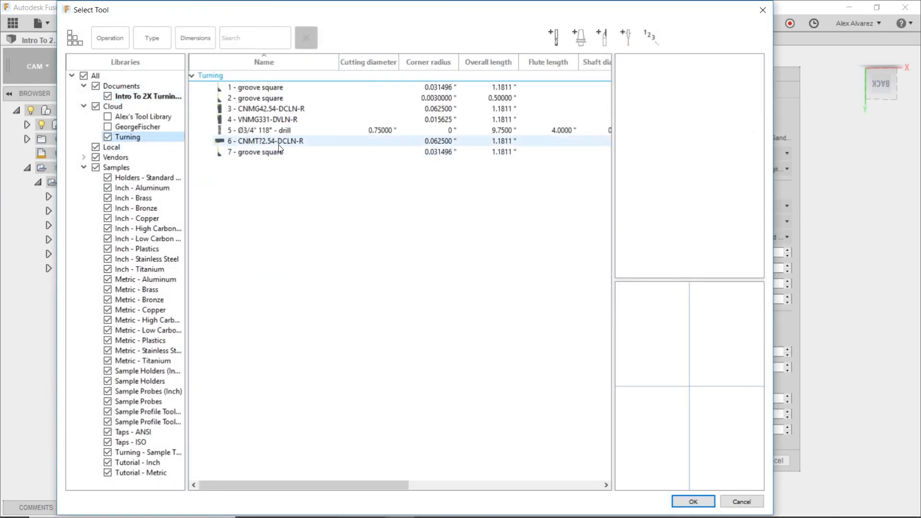
pyautogui.click(280, 142)
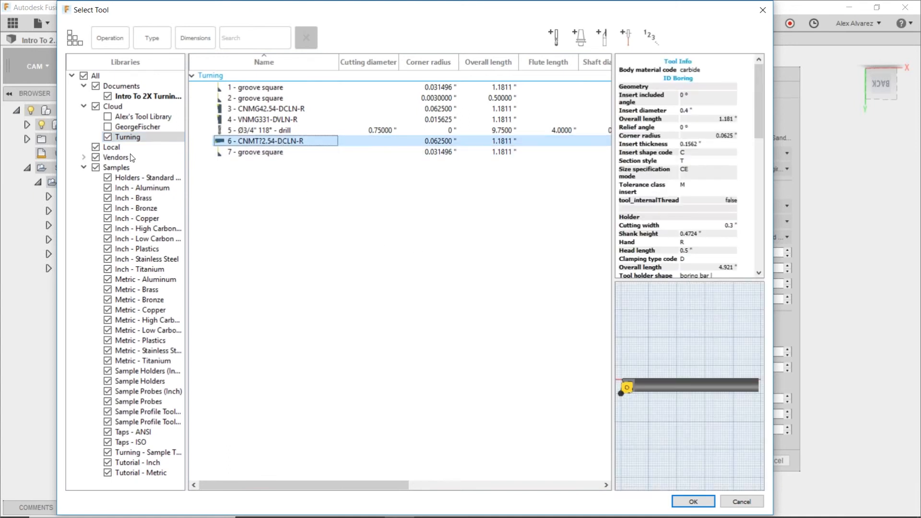
pyautogui.click(128, 139)
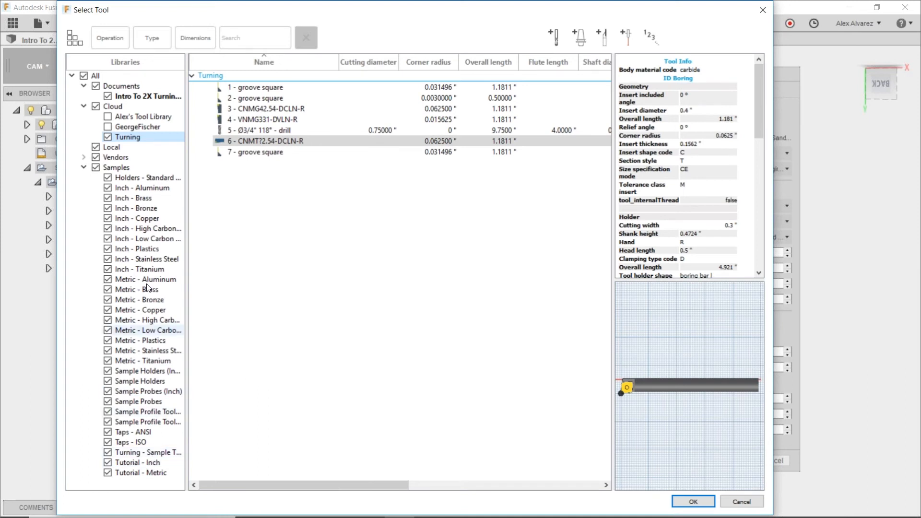
# Look through the Turning - Sample Tools library and find the CNMT?T308-DCLN-R boring bar that can be copied.
pyautogui.click(168, 456)
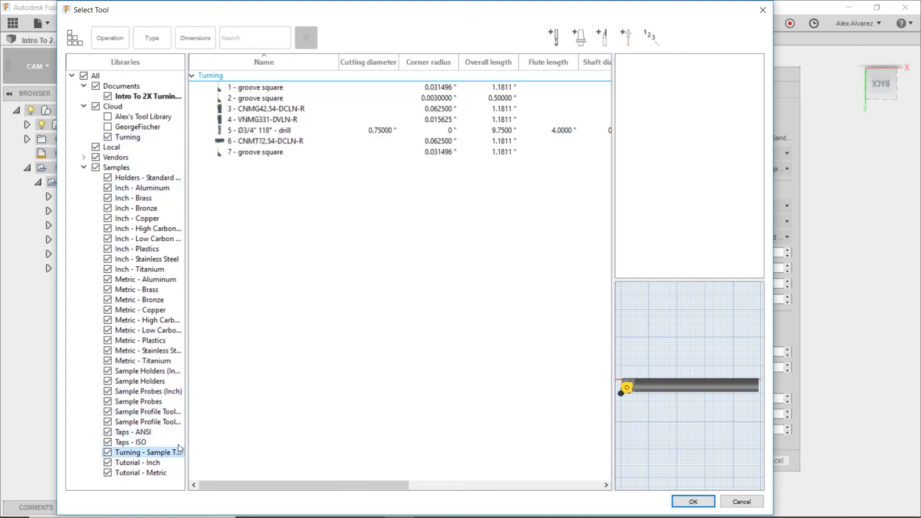
pyautogui.click(275, 88)
pyautogui.click(276, 98)
pyautogui.click(277, 109)
pyautogui.click(276, 120)
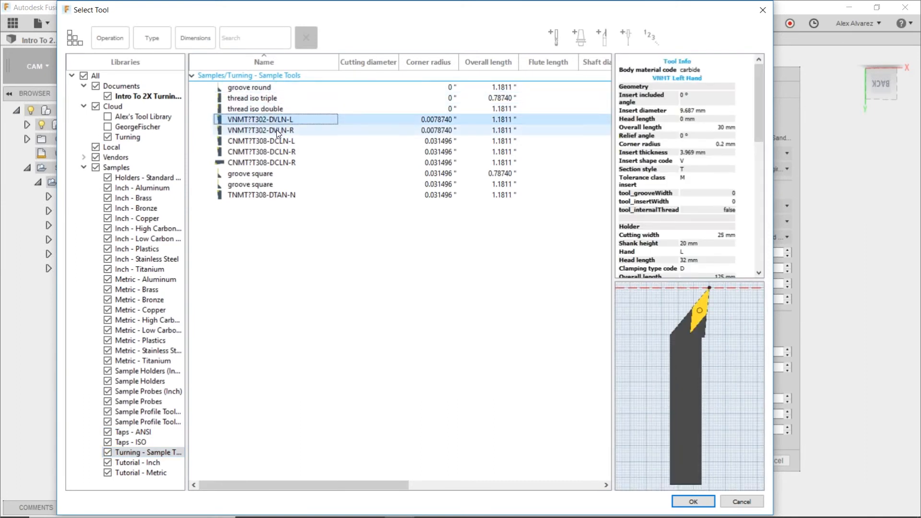
pyautogui.click(275, 130)
pyautogui.click(277, 141)
pyautogui.click(277, 151)
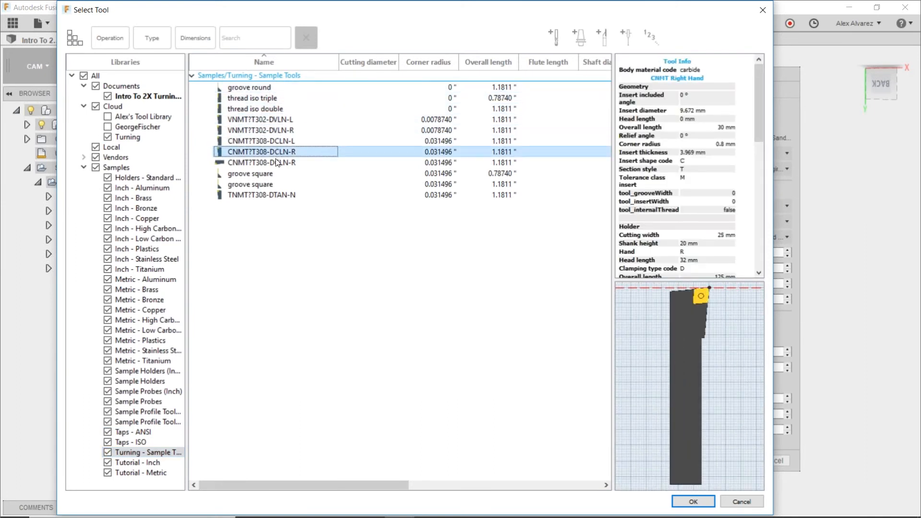
pyautogui.click(274, 162)
pyautogui.click(266, 174)
pyautogui.click(263, 184)
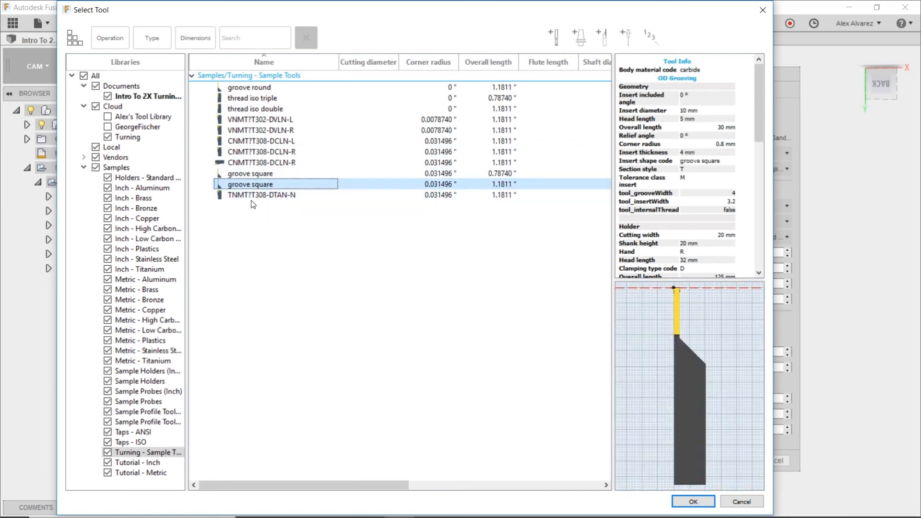
pyautogui.click(251, 196)
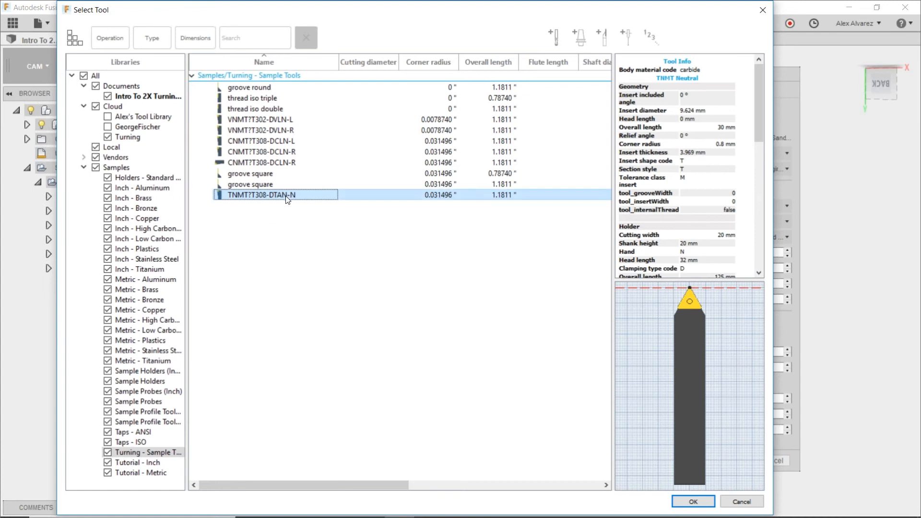
pyautogui.rightClick(273, 161)
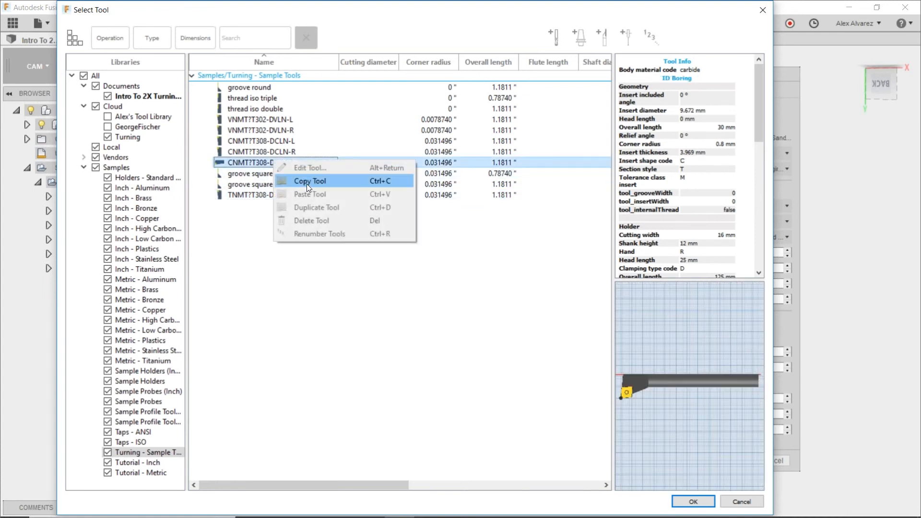
pyautogui.click(287, 263)
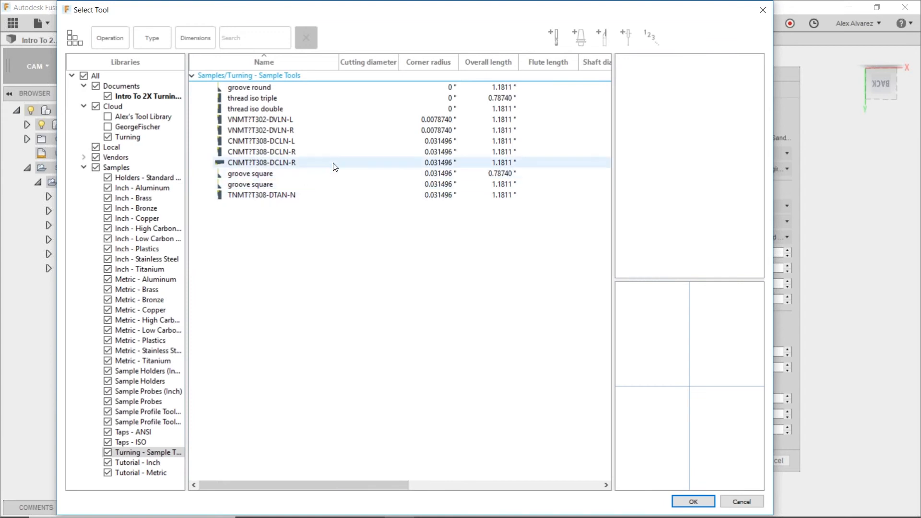
# Reselect tool 6 in the Turning library and examine its insert, holder, turret orientation and post processor settings.
pyautogui.click(127, 136)
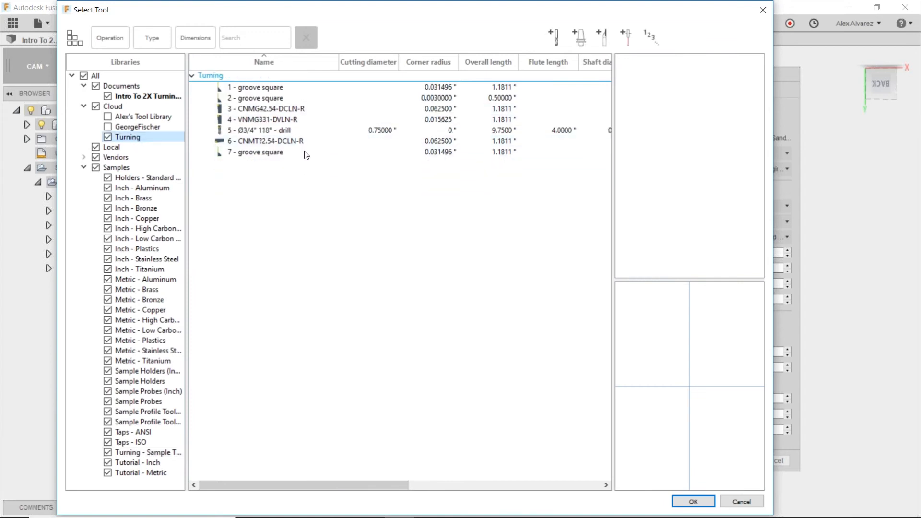
pyautogui.click(270, 141)
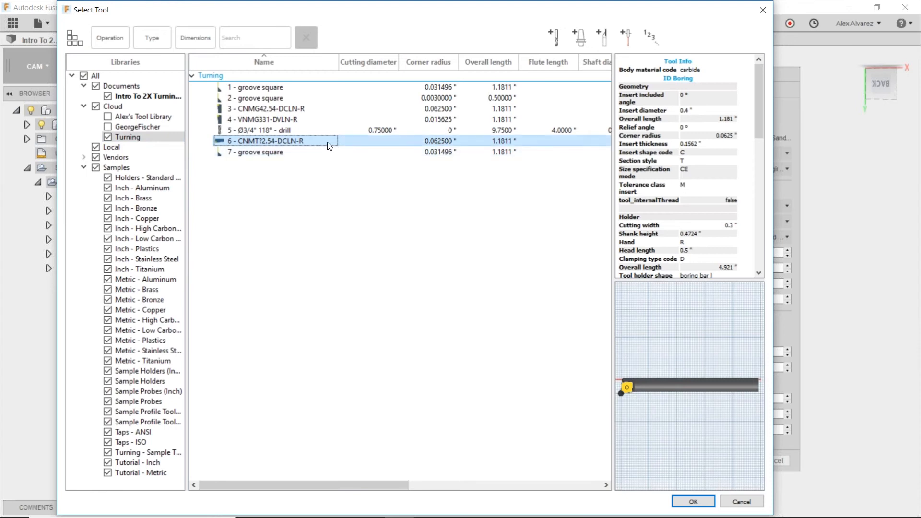
pyautogui.rightClick(330, 146)
pyautogui.click(347, 149)
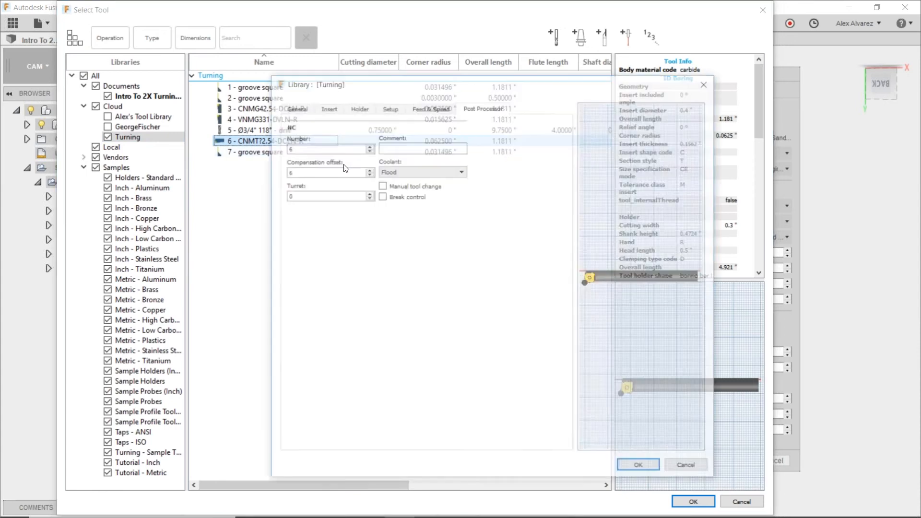
pyautogui.click(295, 107)
pyautogui.click(327, 107)
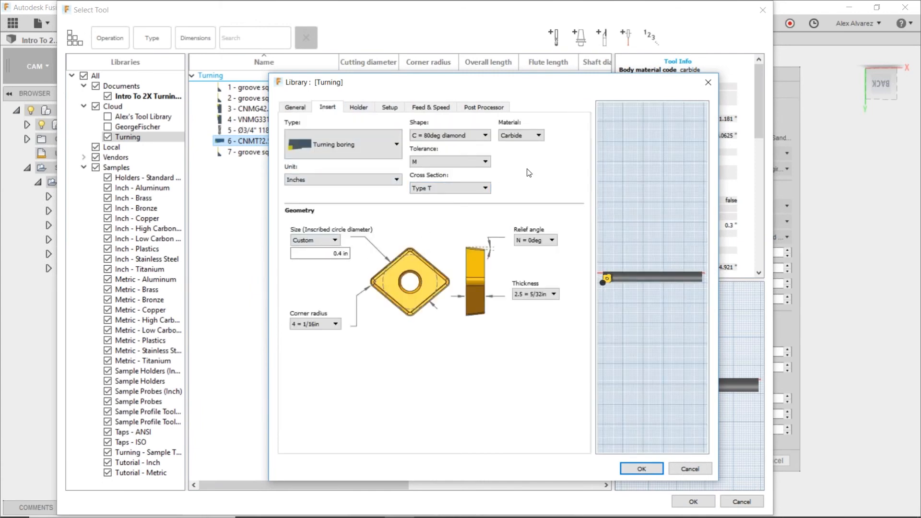
pyautogui.click(364, 107)
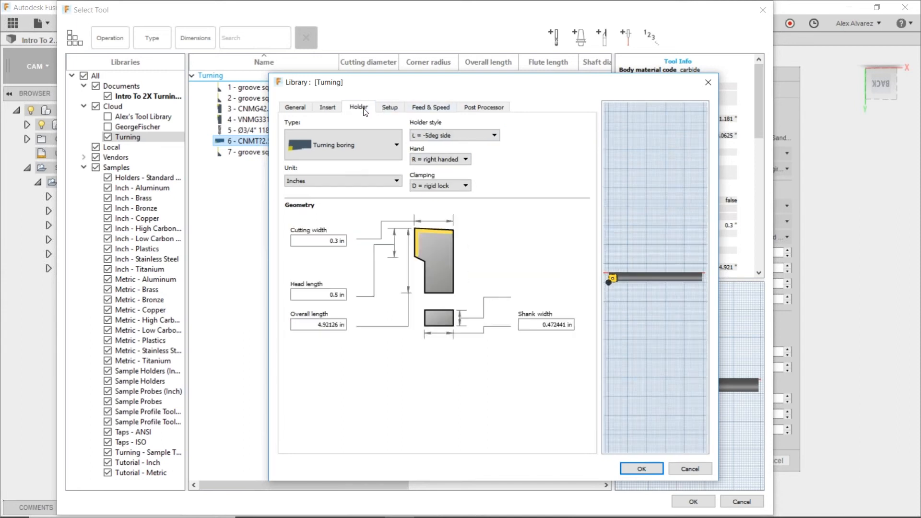
pyautogui.click(390, 108)
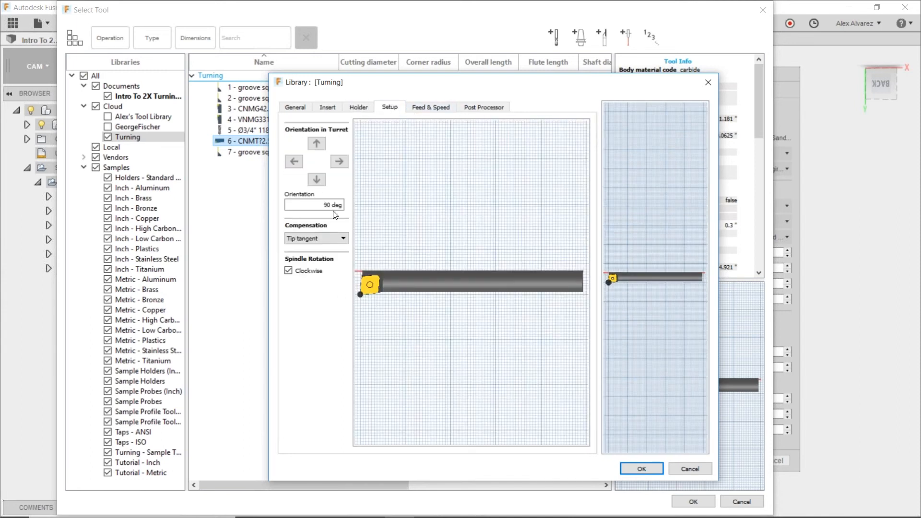
pyautogui.moveTo(325, 205); pyautogui.dragTo(342, 204)
pyautogui.click(358, 107)
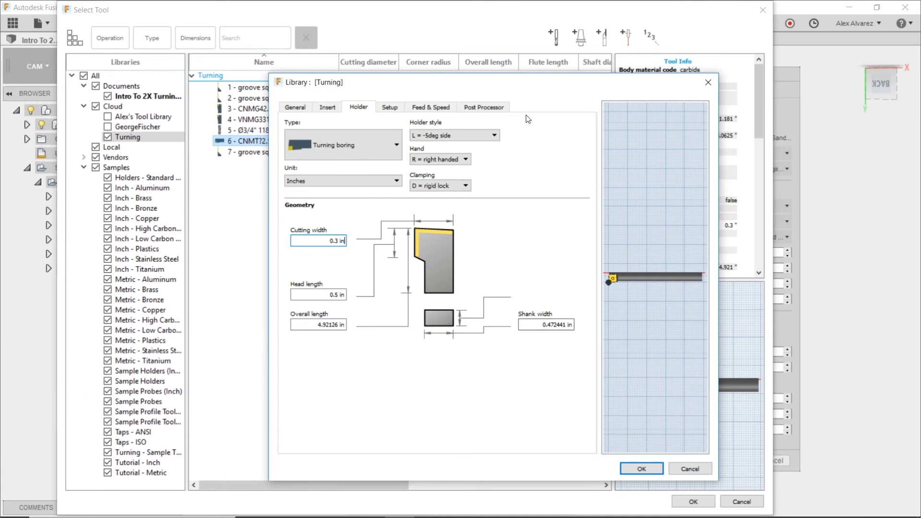
pyautogui.click(486, 107)
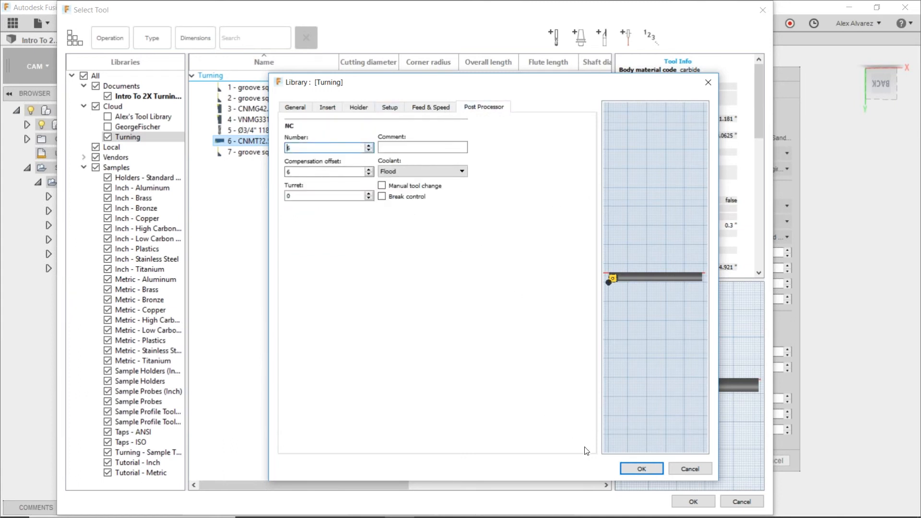
# Accept the boring tool's settings and assign tool 6 to the inside profile operation.
pyautogui.click(641, 469)
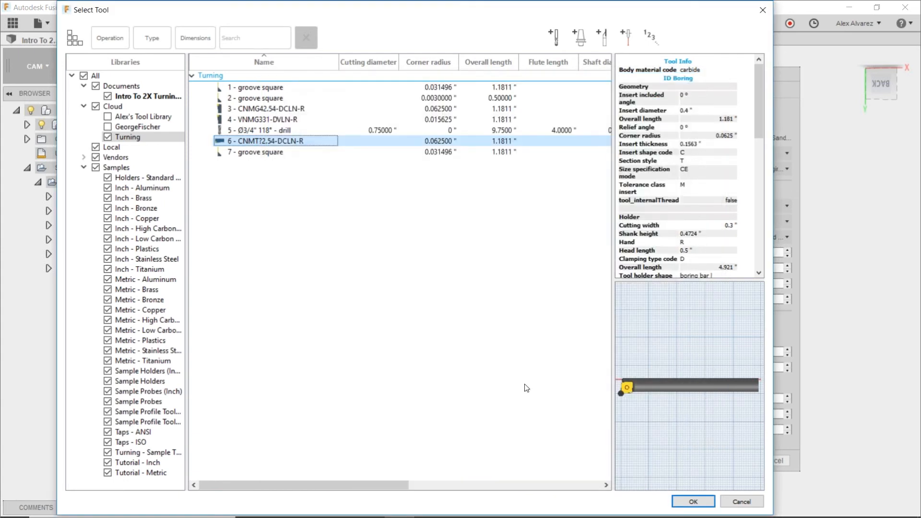
pyautogui.click(692, 501)
pyautogui.keyDown('shift'); pyautogui.moveTo(573, 266); pyautogui.dragTo(501, 278, button='middle'); pyautogui.keyUp('shift')
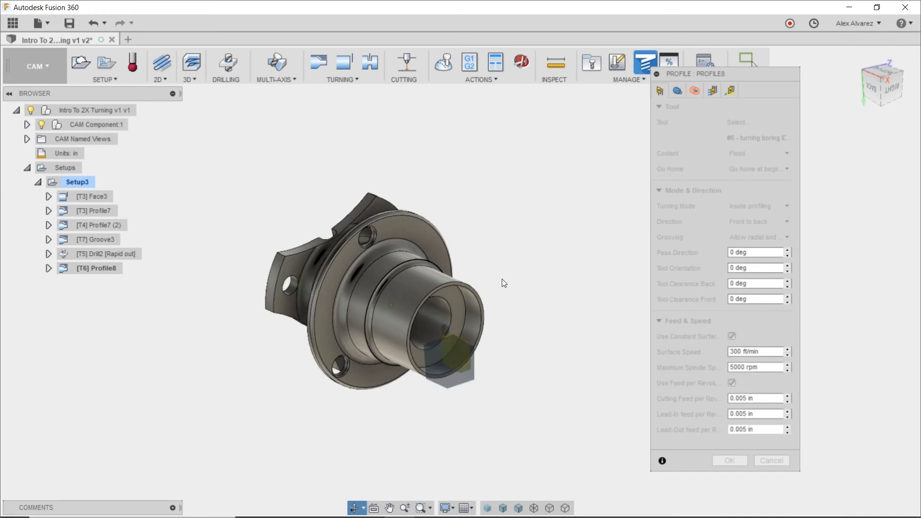
pyautogui.moveTo(534, 236); pyautogui.dragTo(511, 221, button='middle')
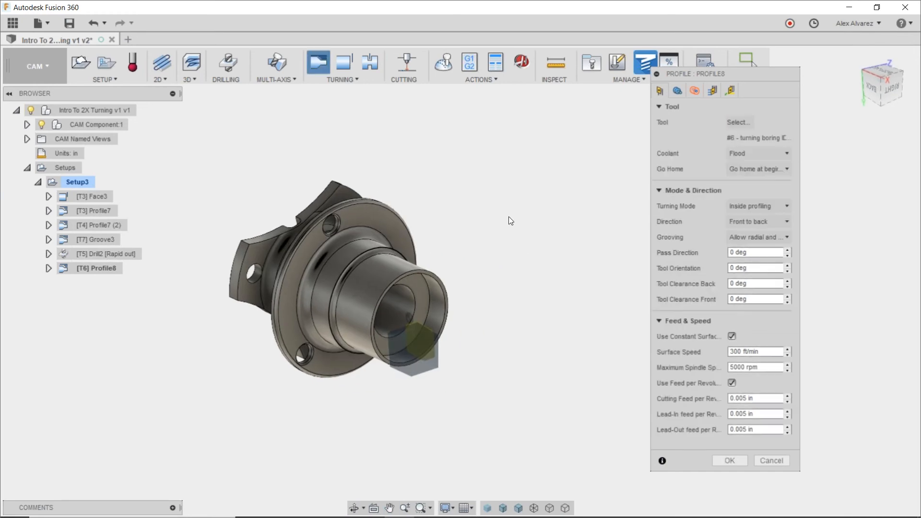
# Define the inside profile's clearance by Diameter with an offset of 0.7 in.
pyautogui.click(695, 91)
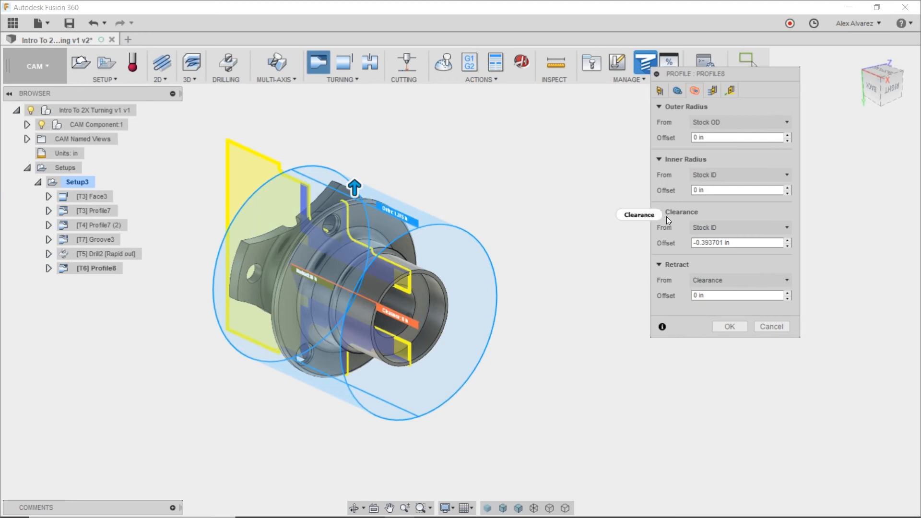
pyautogui.moveTo(667, 218)
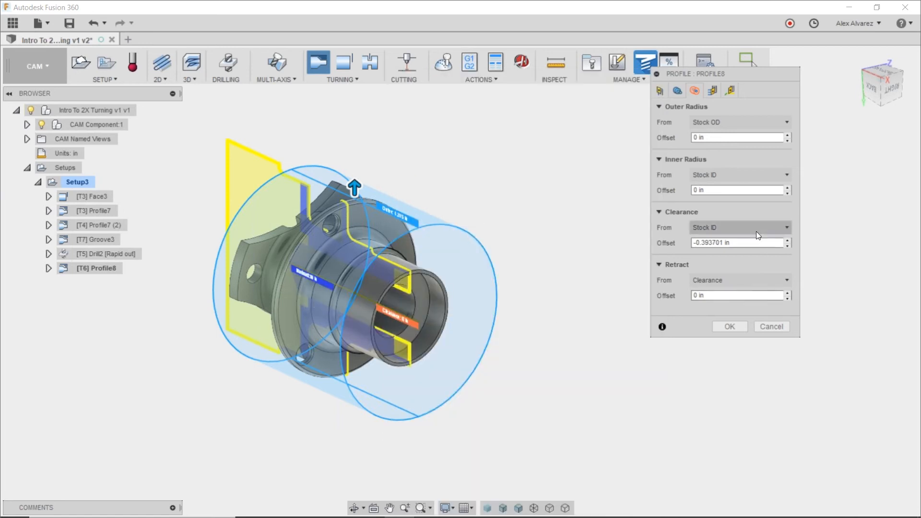
pyautogui.moveTo(749, 242)
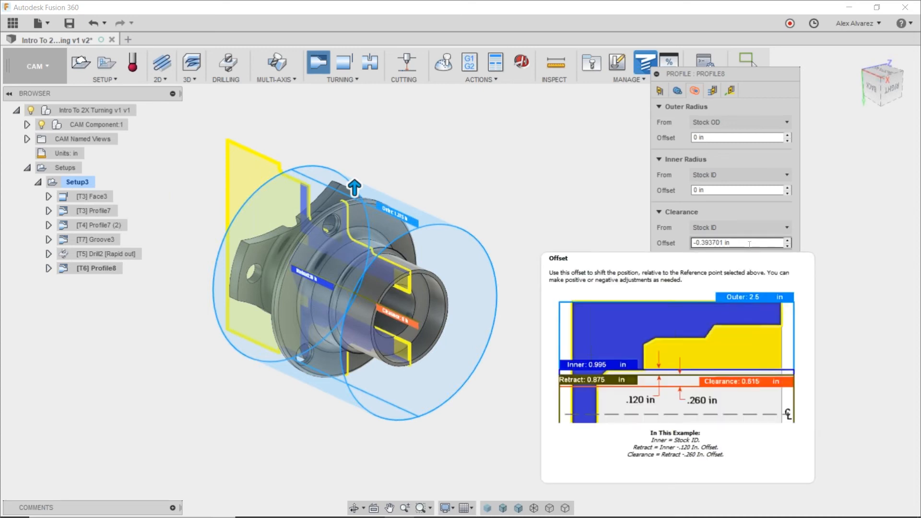
pyautogui.click(742, 229)
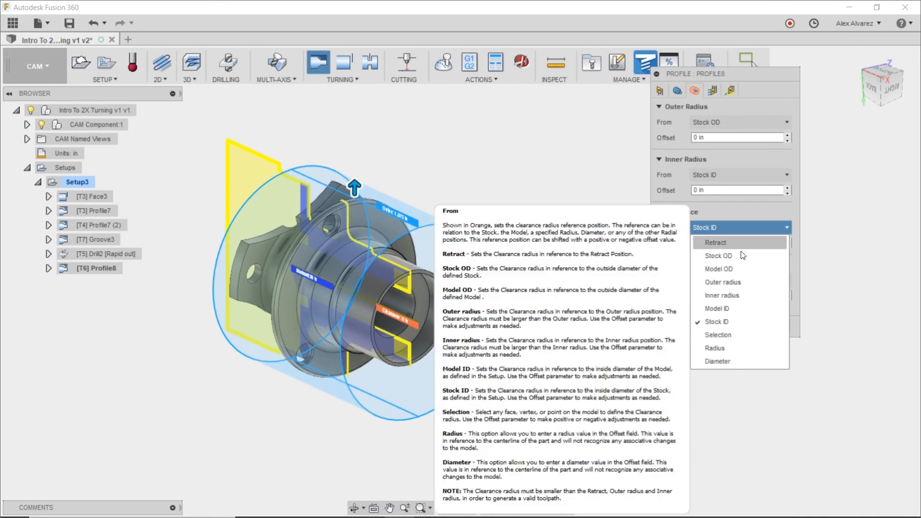
pyautogui.click(726, 361)
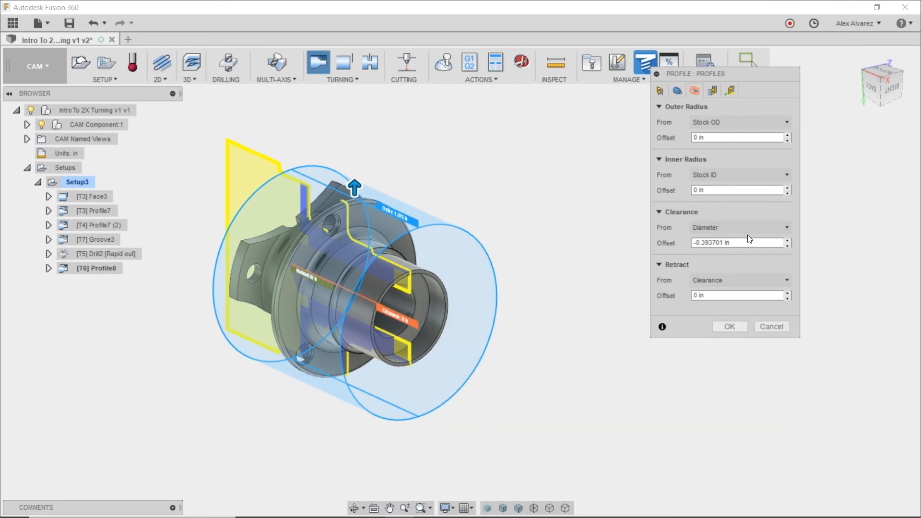
pyautogui.click(749, 242)
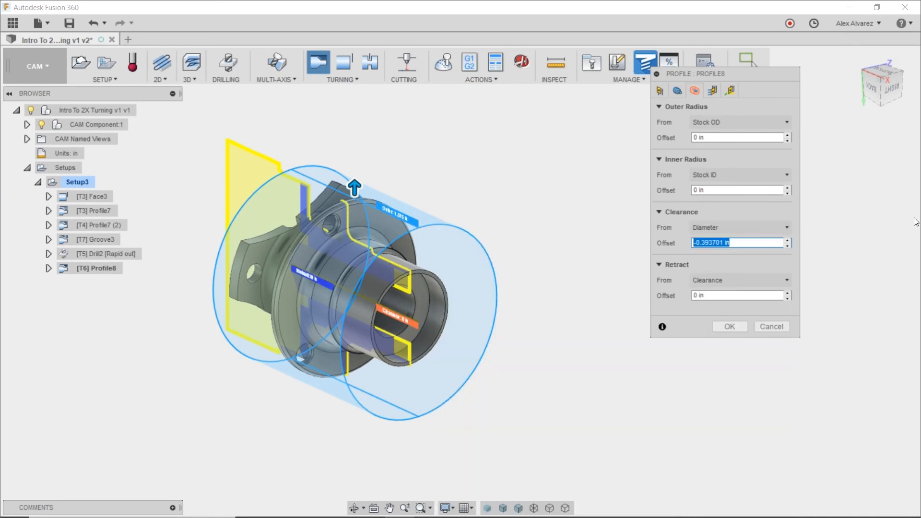
pyautogui.write('.7')
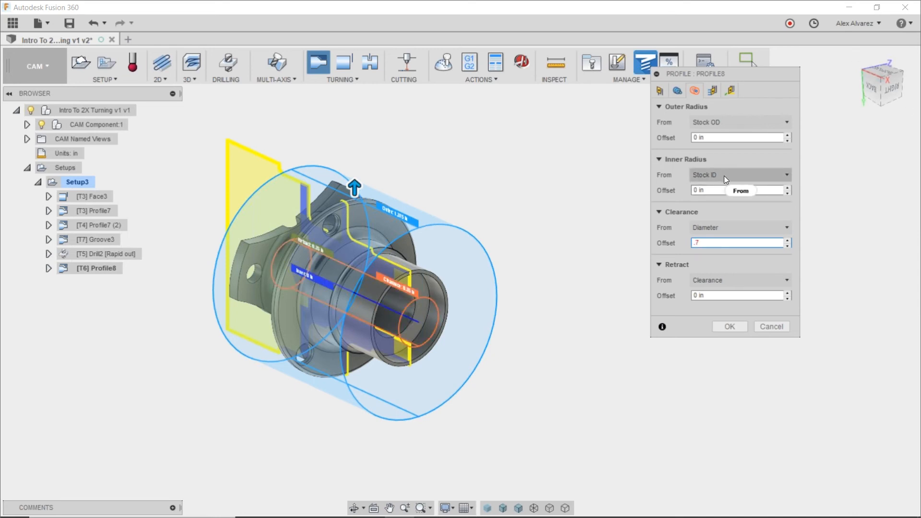
# Set the inside profile's inner radius to Selection and reference the cylindrical face of the smaller central bore.
pyautogui.scroll(2, 478, 291)
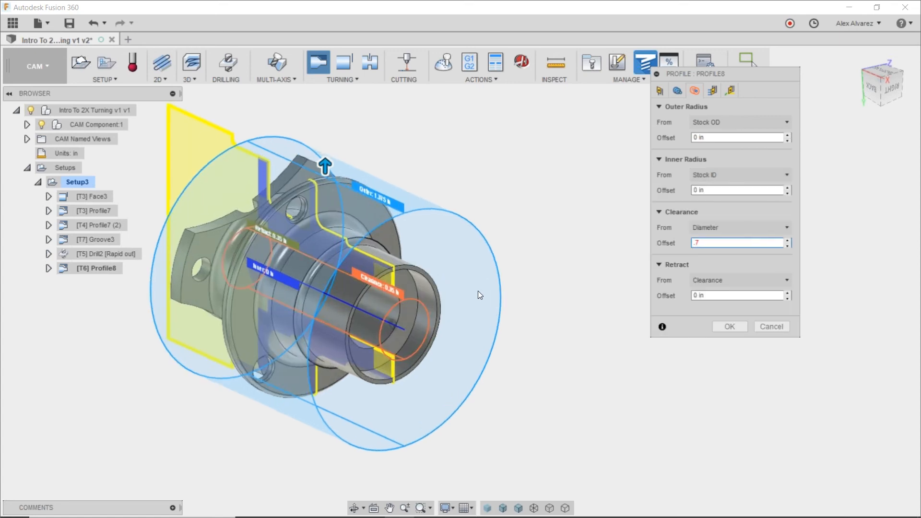
pyautogui.scroll(2, 417, 292)
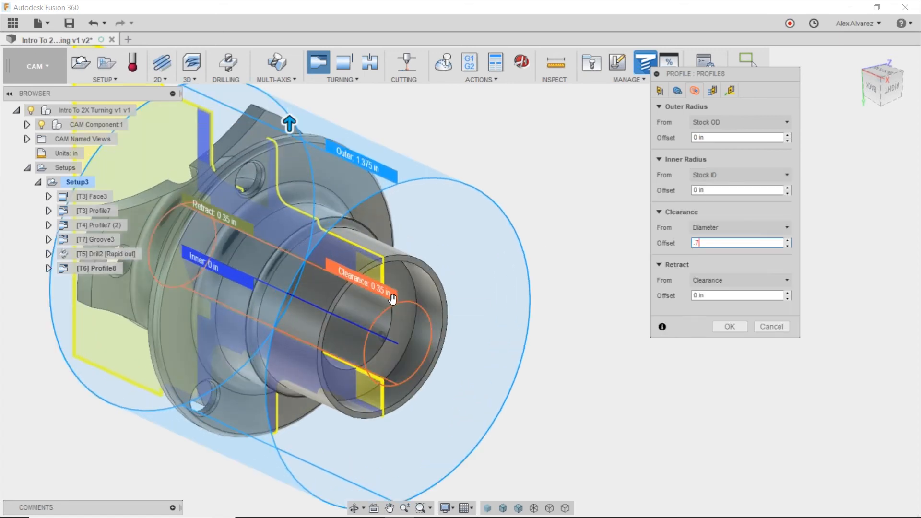
pyautogui.click(708, 175)
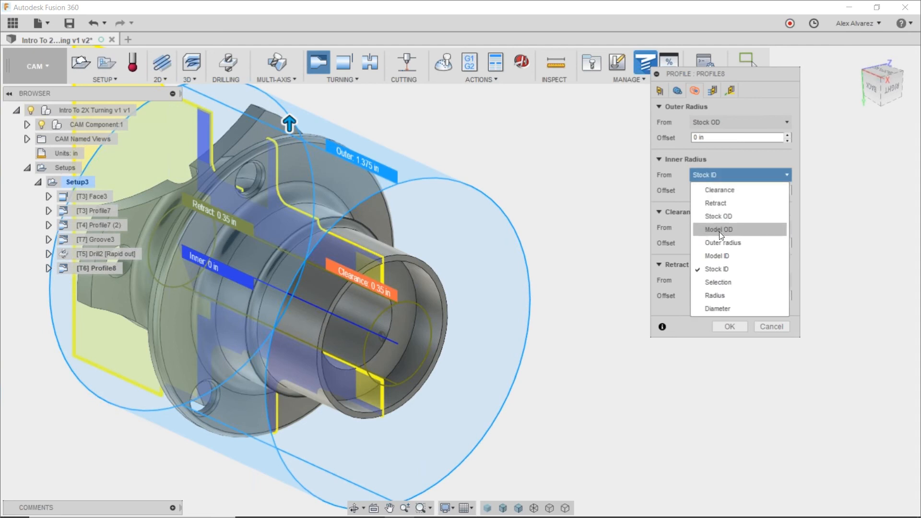
pyautogui.click(724, 283)
pyautogui.scroll(2, 461, 290)
pyautogui.click(365, 305)
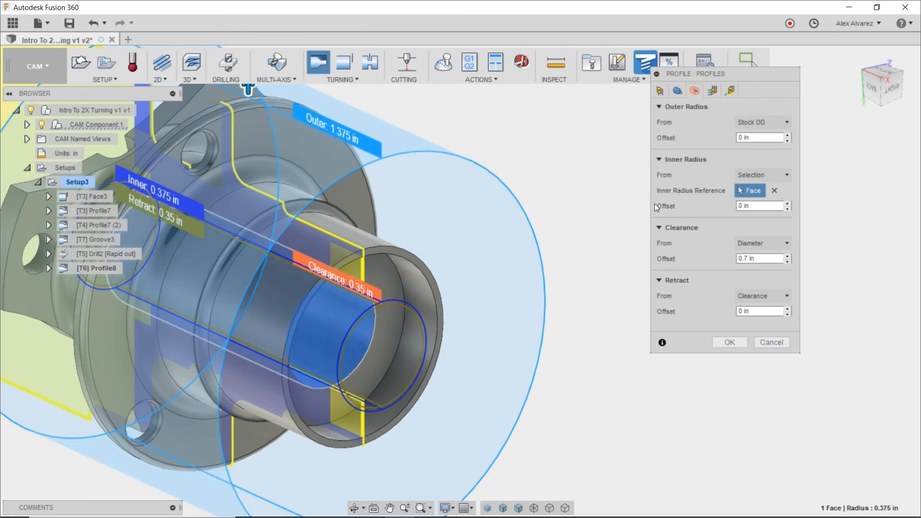
# Set the outer radius to Selection using the larger bore's inner face, check the passes settings, and generate the inside profile toolpath.
pyautogui.click(767, 123)
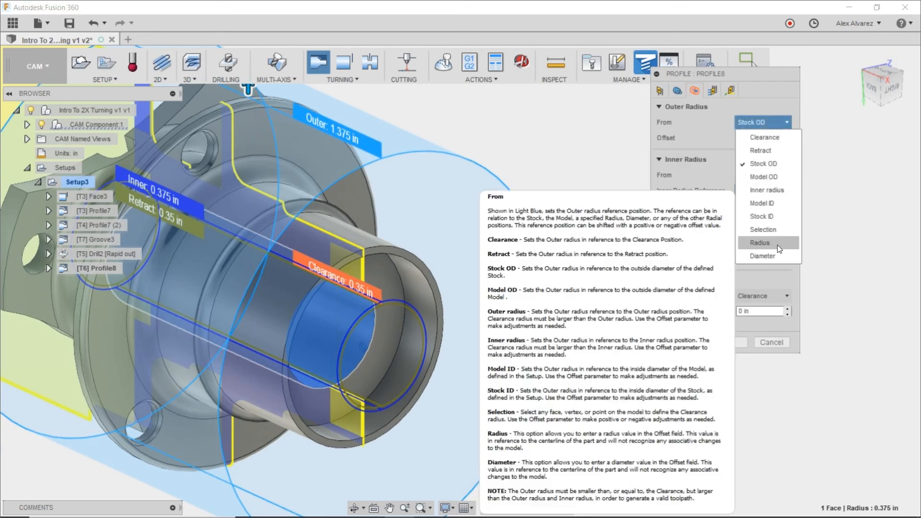
pyautogui.click(769, 230)
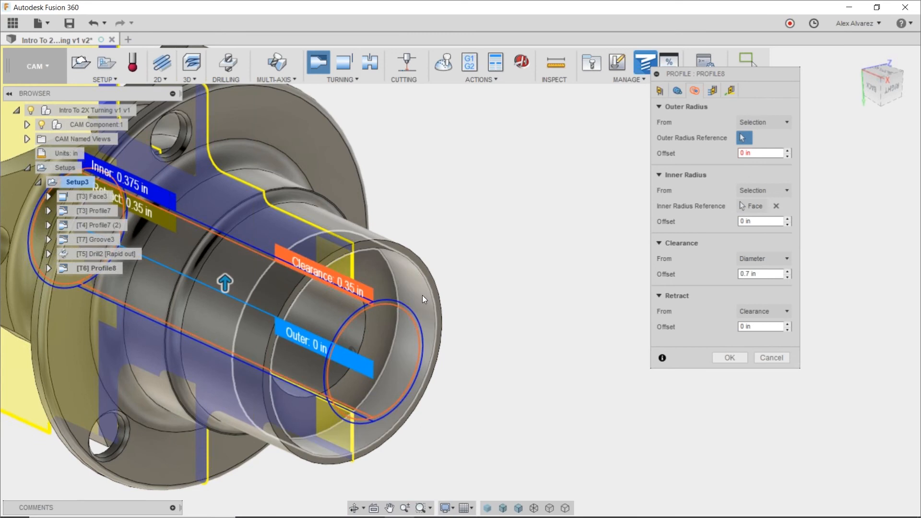
pyautogui.click(422, 295)
pyautogui.scroll(-2, 534, 210)
pyautogui.click(714, 92)
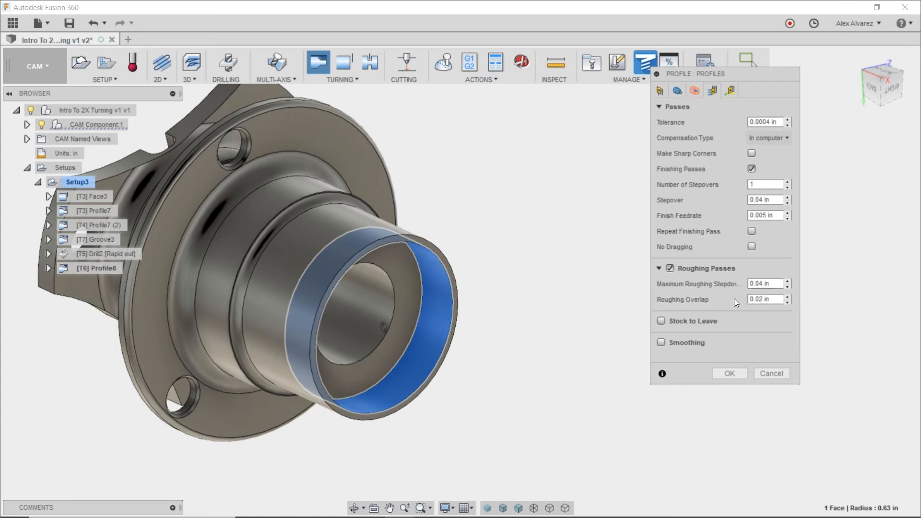
pyautogui.click(732, 374)
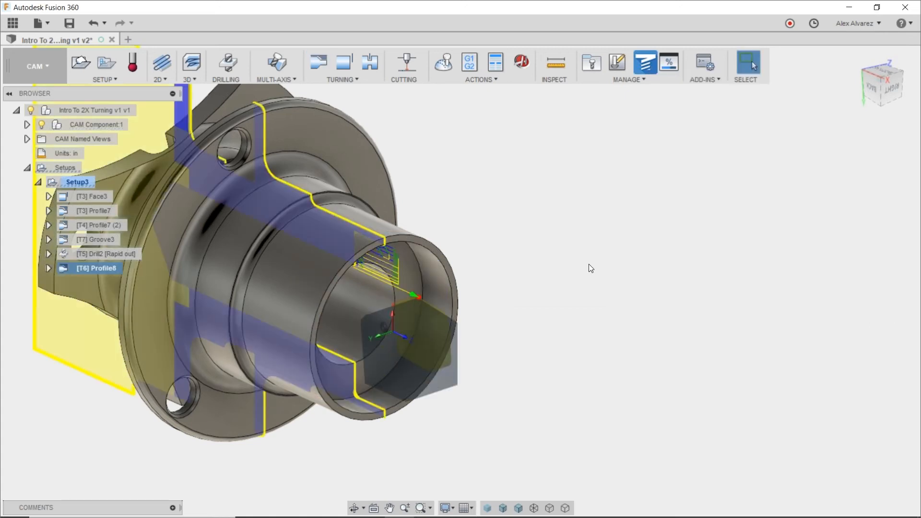
# Inspect the boring toolpath, edit the [T6] Profile8 operation to Go home at beginning, and regenerate it.
pyautogui.keyDown('shift'); pyautogui.moveTo(545, 251); pyautogui.dragTo(514, 249, button='middle'); pyautogui.keyUp('shift')
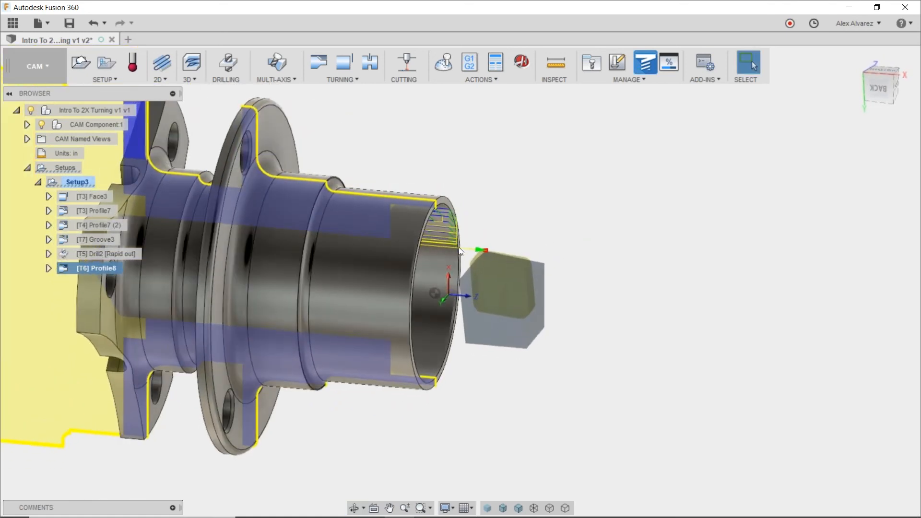
pyautogui.scroll(3, 453, 250)
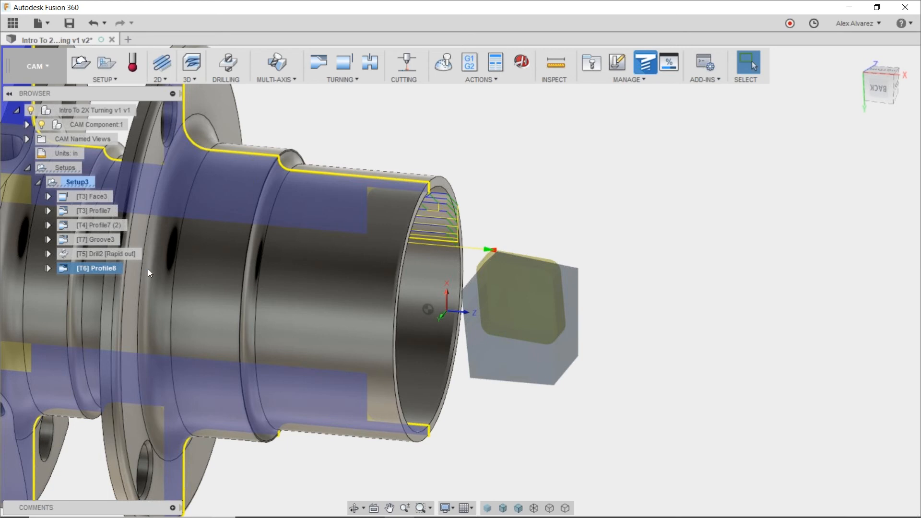
pyautogui.rightClick(101, 269)
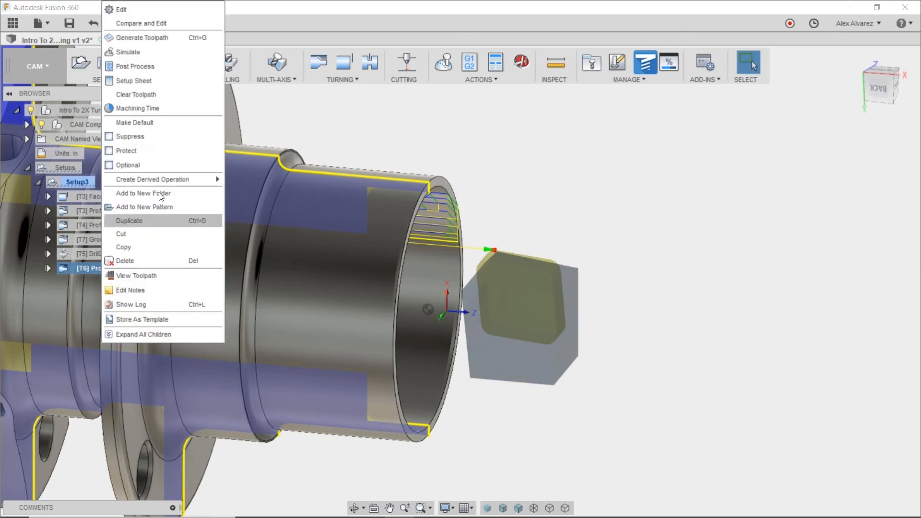
pyautogui.click(145, 10)
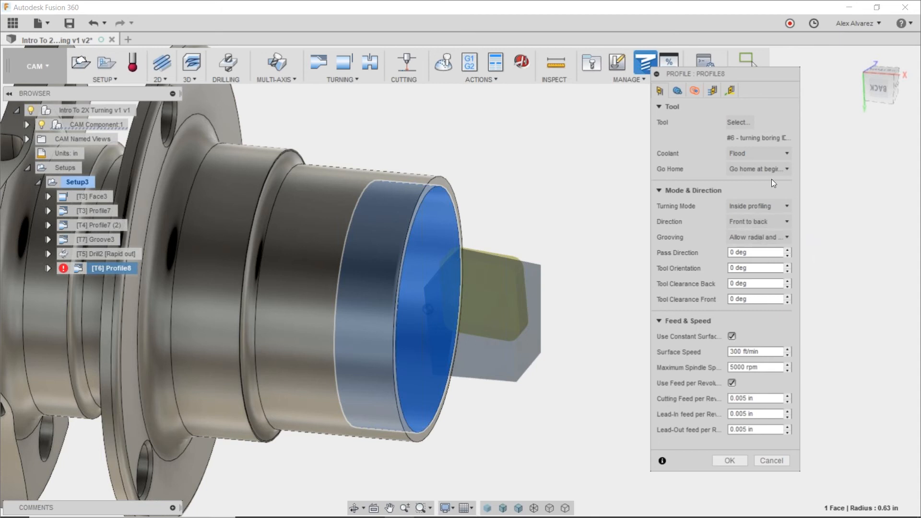
pyautogui.click(753, 171)
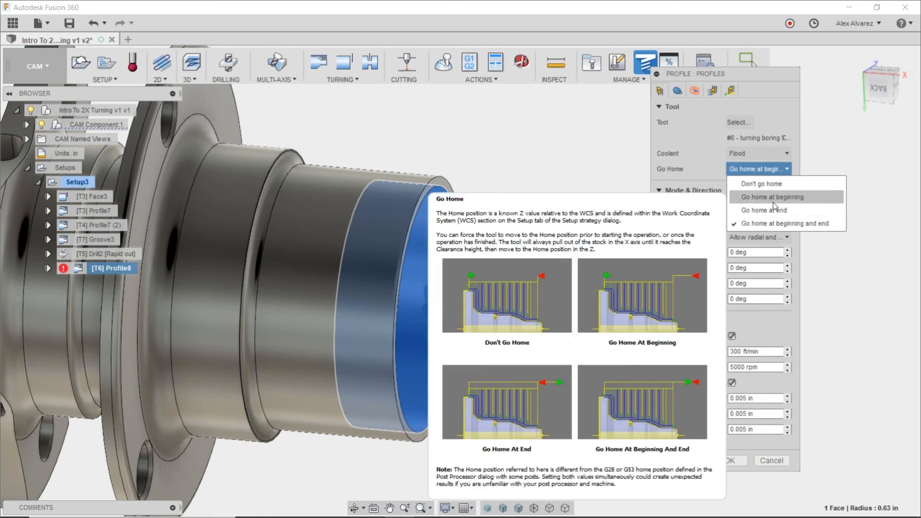
pyautogui.click(773, 202)
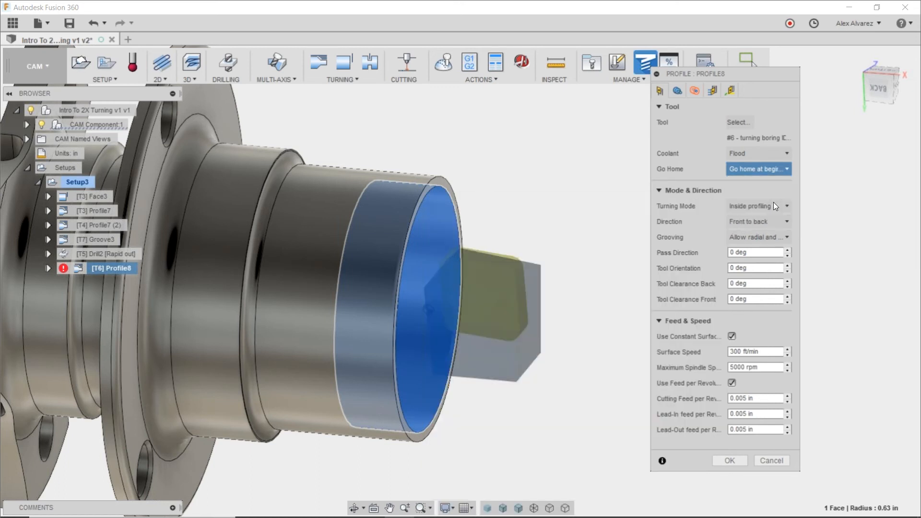
pyautogui.click(728, 460)
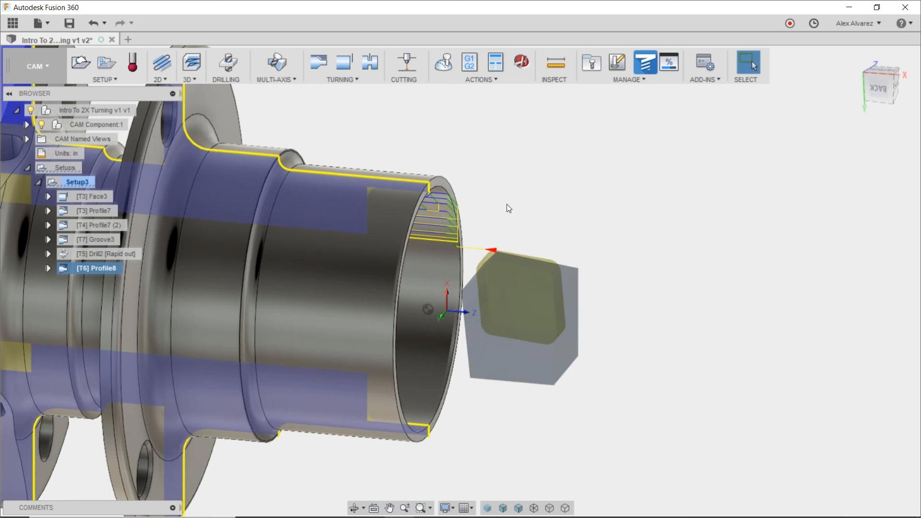
# Create a Turning Part operation and assign grooving tool 1 from the Turning library to it.
pyautogui.scroll(-6, 554, 163)
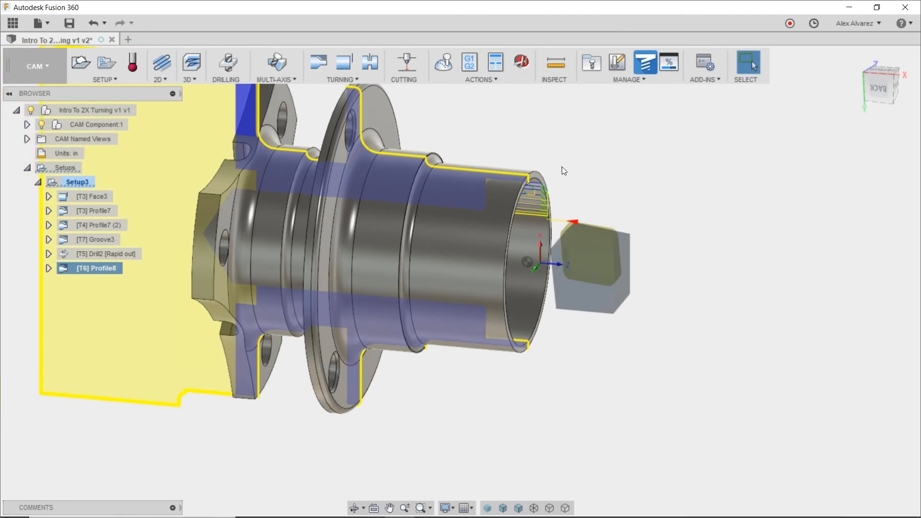
pyautogui.moveTo(530, 172)
pyautogui.keyDown('shift'); pyautogui.mouseDown(button='middle')
pyautogui.moveTo(555, 171)
pyautogui.moveTo(534, 174)
pyautogui.mouseUp(button='middle'); pyautogui.keyUp('shift')
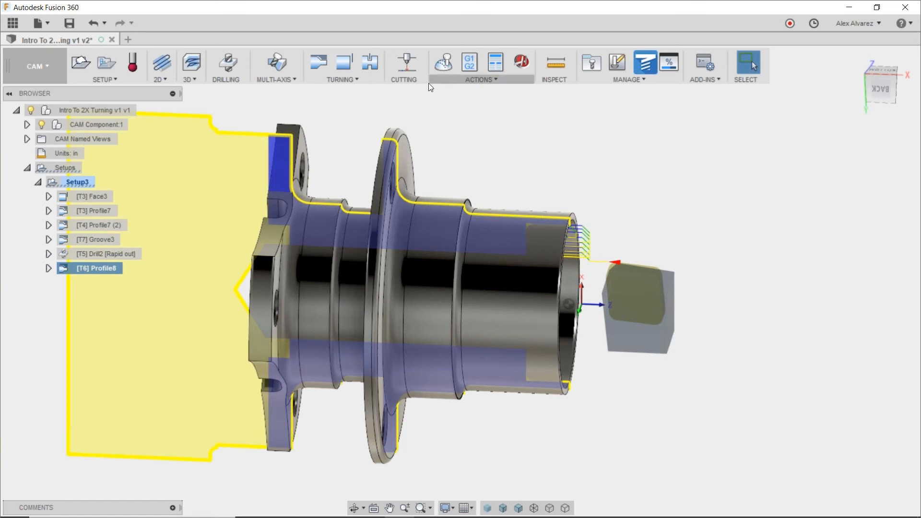
pyautogui.click(370, 79)
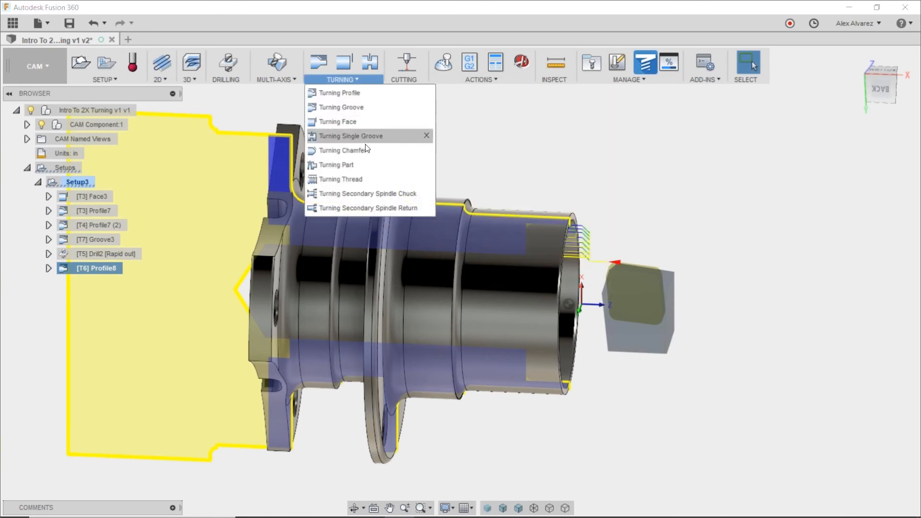
pyautogui.click(361, 167)
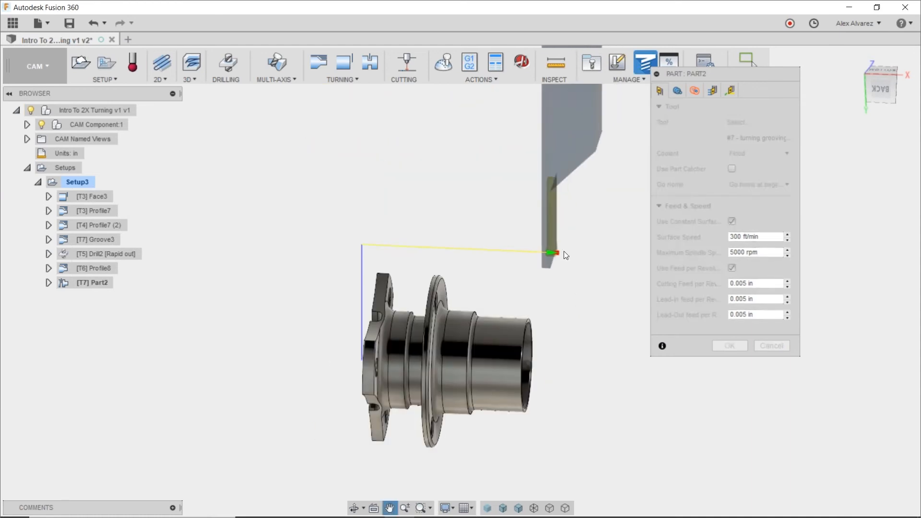
pyautogui.click(738, 123)
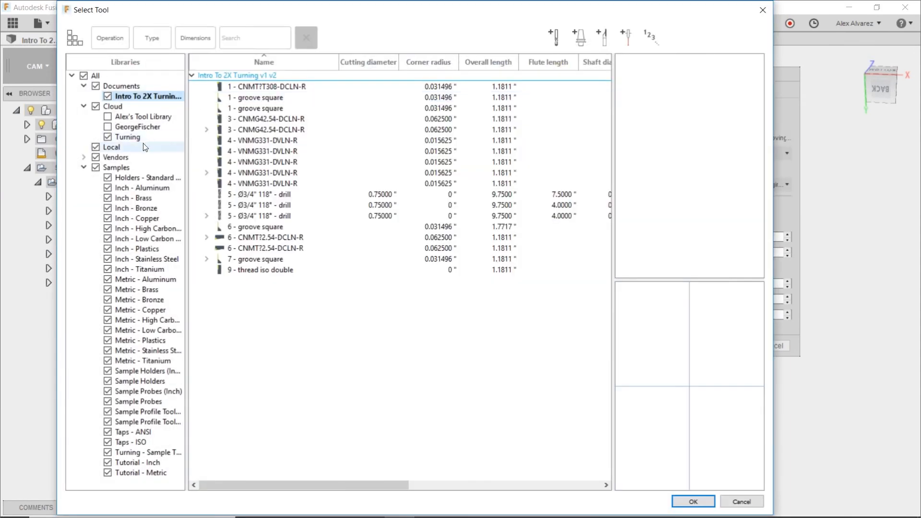
pyautogui.click(127, 136)
pyautogui.click(255, 153)
pyautogui.click(256, 90)
pyautogui.click(693, 501)
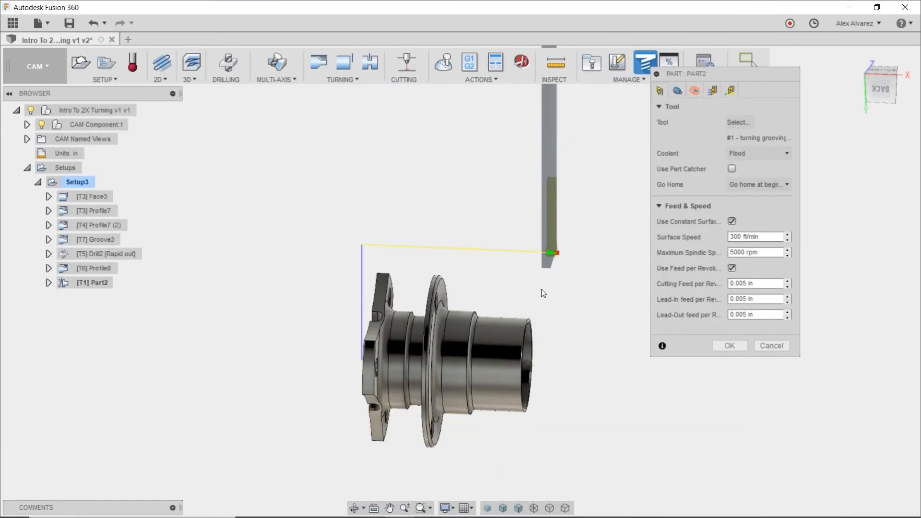
# Check the parting path and its Model back reference with 0 in offset, and accept the Part operation.
pyautogui.keyDown('shift'); pyautogui.moveTo(452, 250); pyautogui.dragTo(540, 245, button='middle'); pyautogui.keyUp('shift')
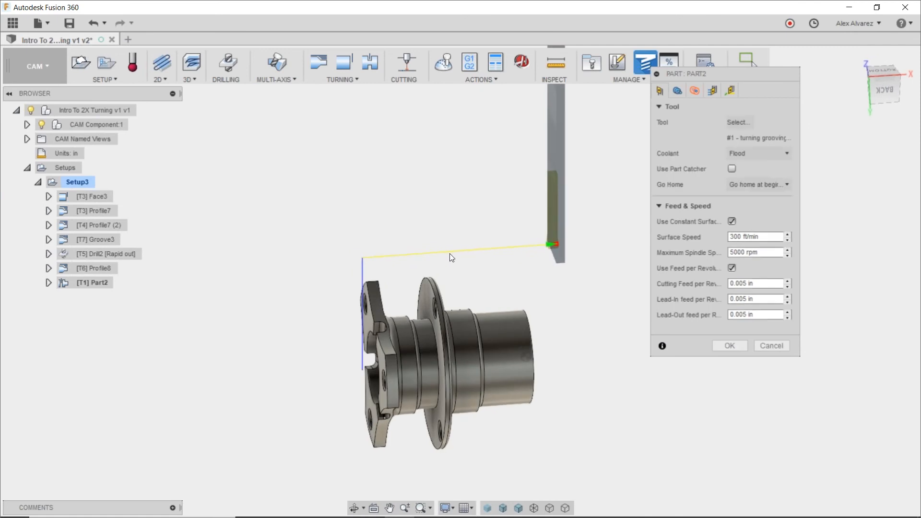
pyautogui.keyDown('shift'); pyautogui.moveTo(371, 241); pyautogui.dragTo(404, 213, button='middle'); pyautogui.keyUp('shift')
pyautogui.scroll(2, 352, 303)
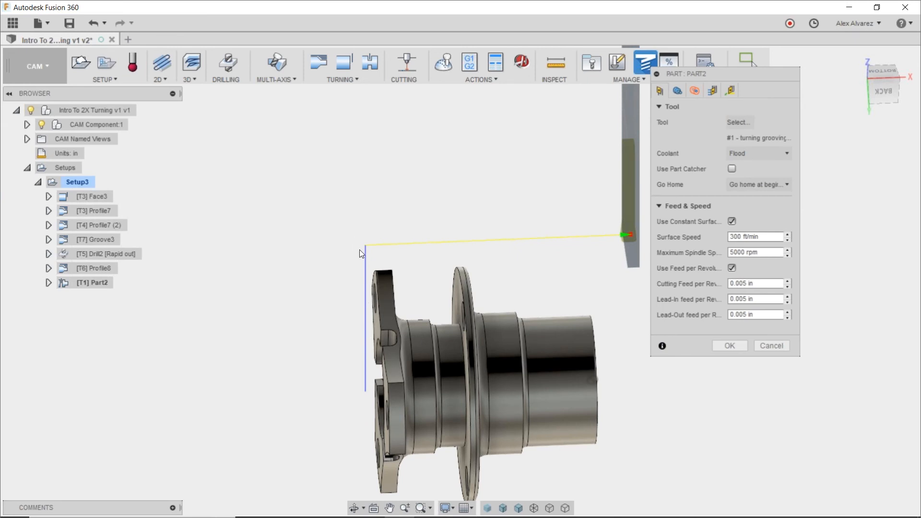
pyautogui.click(678, 91)
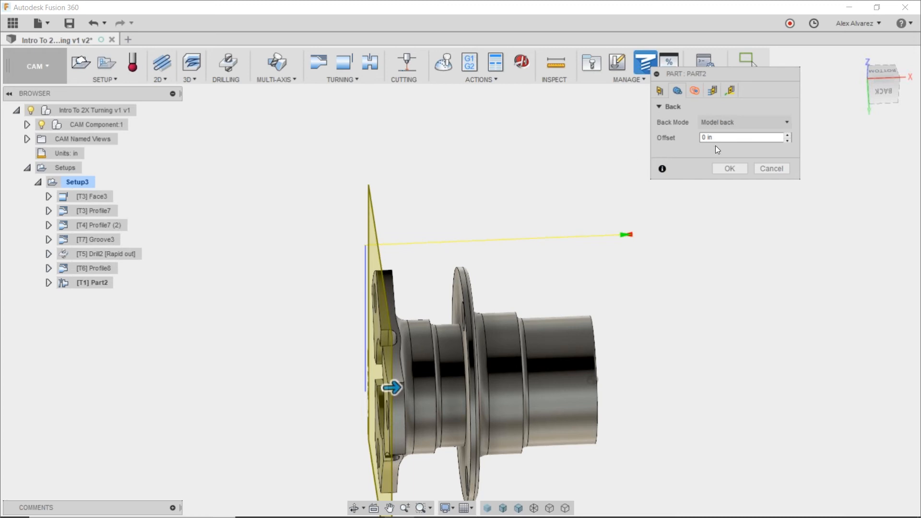
pyautogui.click(658, 93)
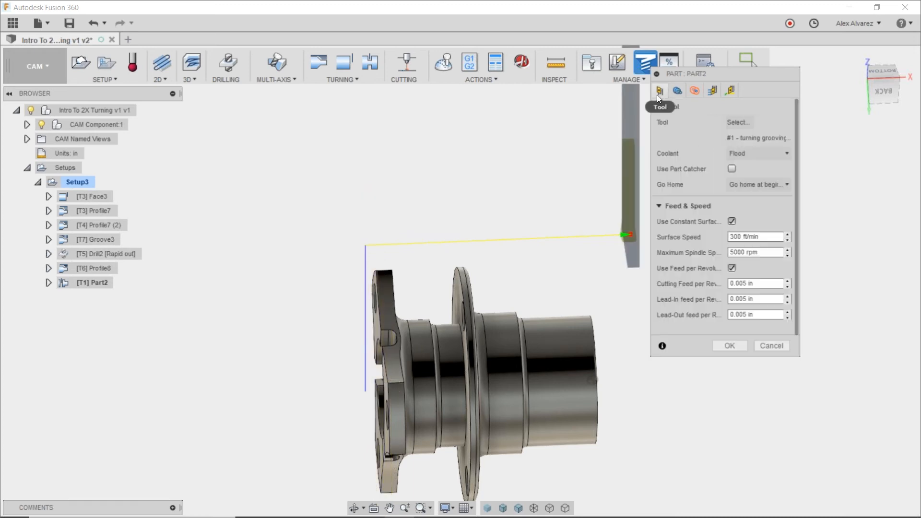
pyautogui.click(727, 346)
# Simulate all Setup3 turning operations on the stock, skipping ahead to the inside boring operation.
pyautogui.scroll(-3, 522, 226)
pyautogui.moveTo(522, 224)
pyautogui.keyDown('shift'); pyautogui.mouseDown(button='middle')
pyautogui.moveTo(522, 207)
pyautogui.moveTo(530, 209)
pyautogui.mouseUp(button='middle'); pyautogui.keyUp('shift')
pyautogui.click(87, 183)
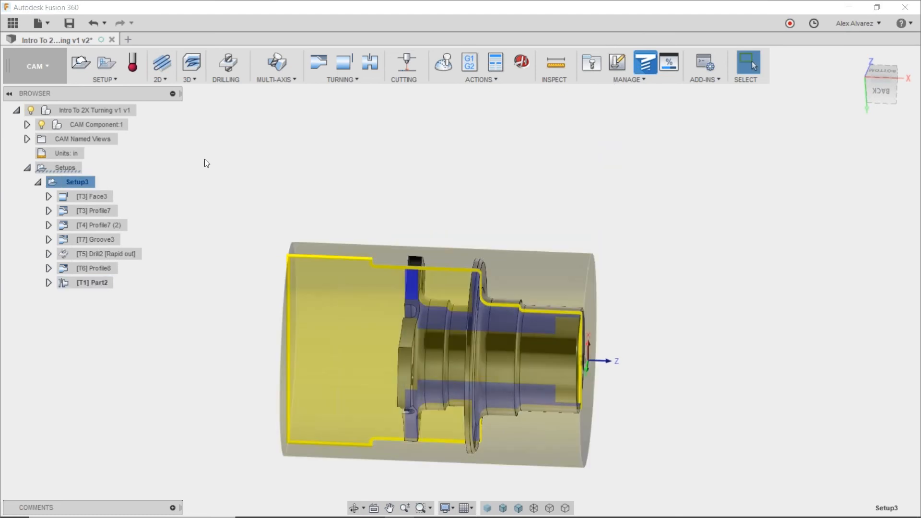
pyautogui.click(443, 63)
pyautogui.click(460, 461)
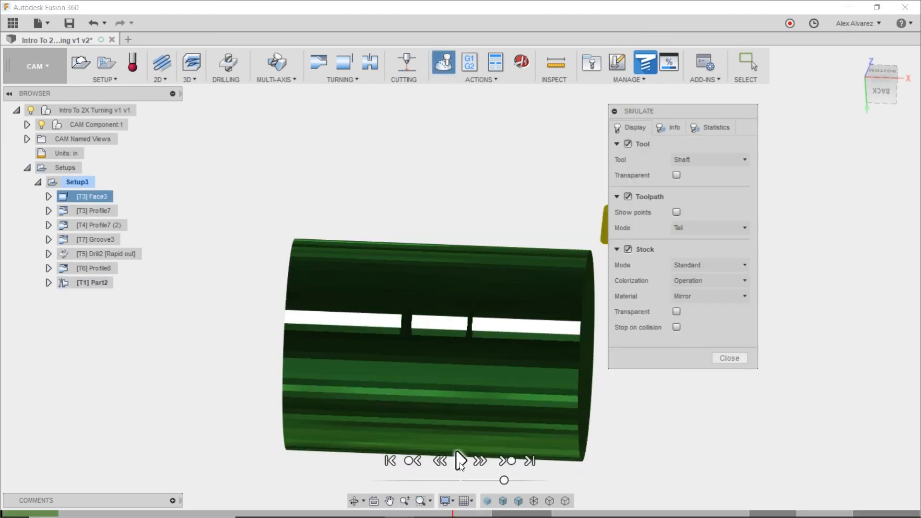
pyautogui.click(505, 462)
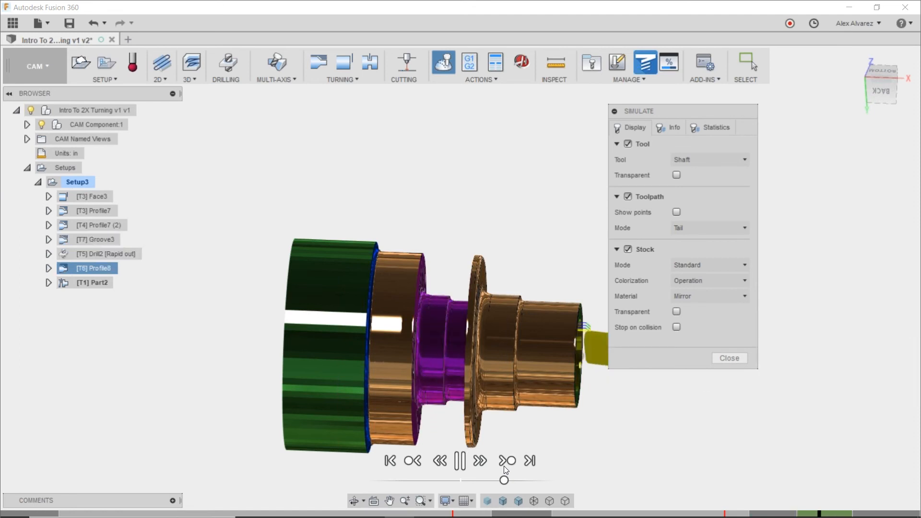
# Examine the simulated boring and the parting-off cut between the flanges, and close the simulation.
pyautogui.keyDown('shift'); pyautogui.moveTo(515, 299); pyautogui.dragTo(461, 279, button='middle'); pyautogui.keyUp('shift')
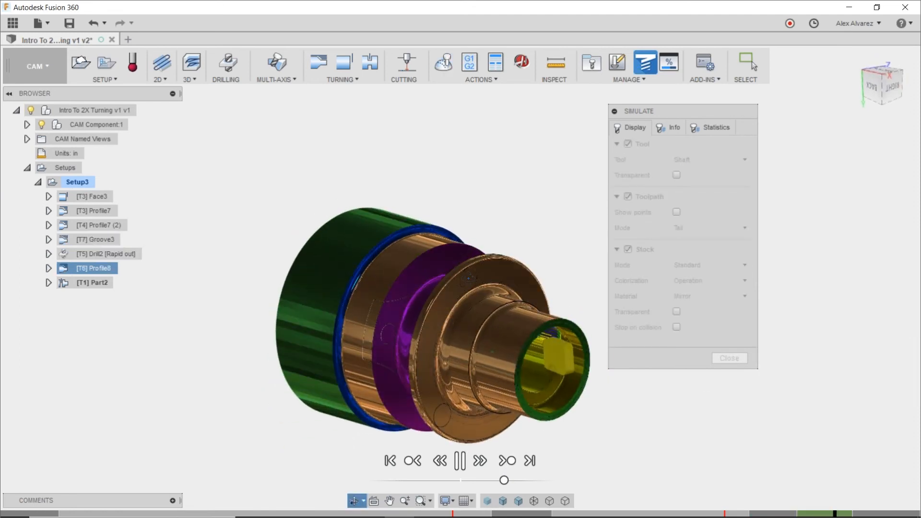
pyautogui.scroll(6, 543, 350)
pyautogui.scroll(-4, 539, 352)
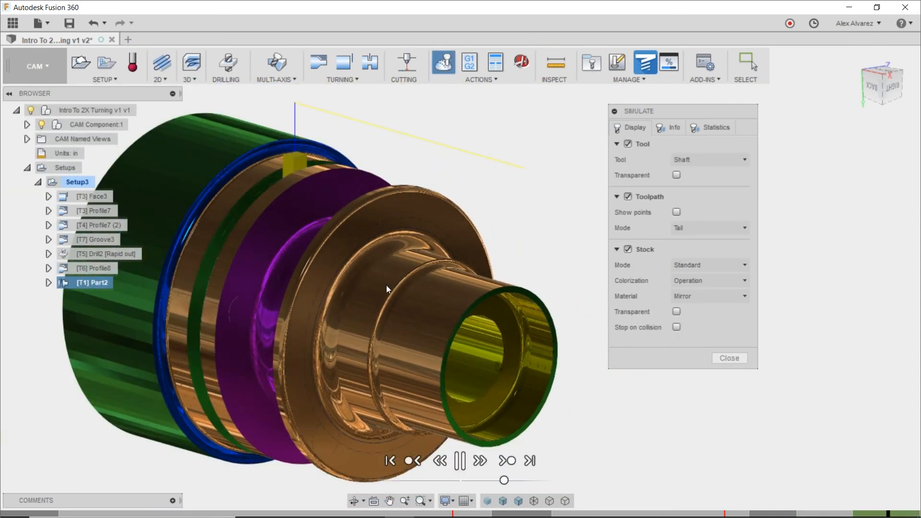
pyautogui.keyDown('shift'); pyautogui.moveTo(387, 284); pyautogui.dragTo(369, 285, button='middle'); pyautogui.keyUp('shift')
pyautogui.moveTo(431, 236)
pyautogui.keyDown('shift'); pyautogui.mouseDown(button='middle')
pyautogui.moveTo(444, 230)
pyautogui.moveTo(432, 229)
pyautogui.mouseUp(button='middle'); pyautogui.keyUp('shift')
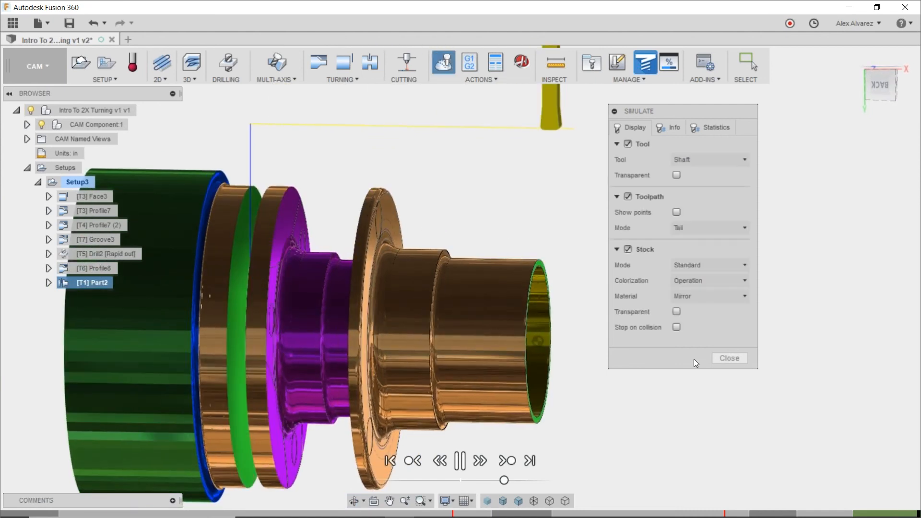
pyautogui.scroll(-3, 450, 323)
pyautogui.click(729, 359)
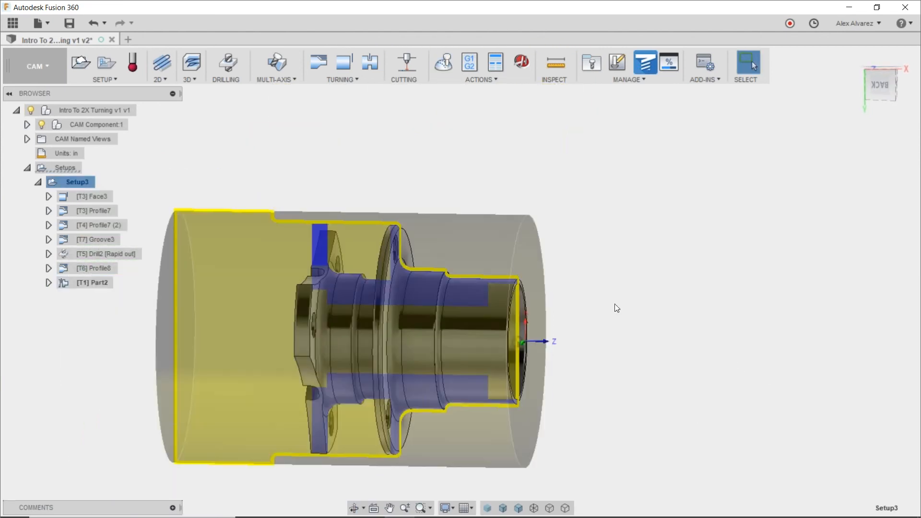
pyautogui.keyDown('shift'); pyautogui.moveTo(602, 241); pyautogui.dragTo(602, 250, button='middle'); pyautogui.keyUp('shift')
pyautogui.keyDown('shift'); pyautogui.moveTo(498, 236); pyautogui.dragTo(351, 245, button='middle'); pyautogui.keyUp('shift')
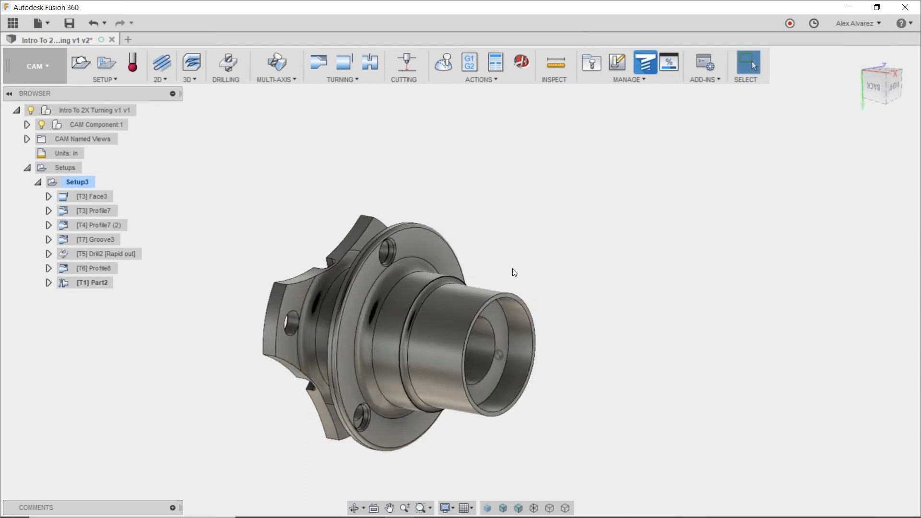
pyautogui.keyDown('shift'); pyautogui.moveTo(535, 238); pyautogui.dragTo(662, 162, button='middle'); pyautogui.keyUp('shift')
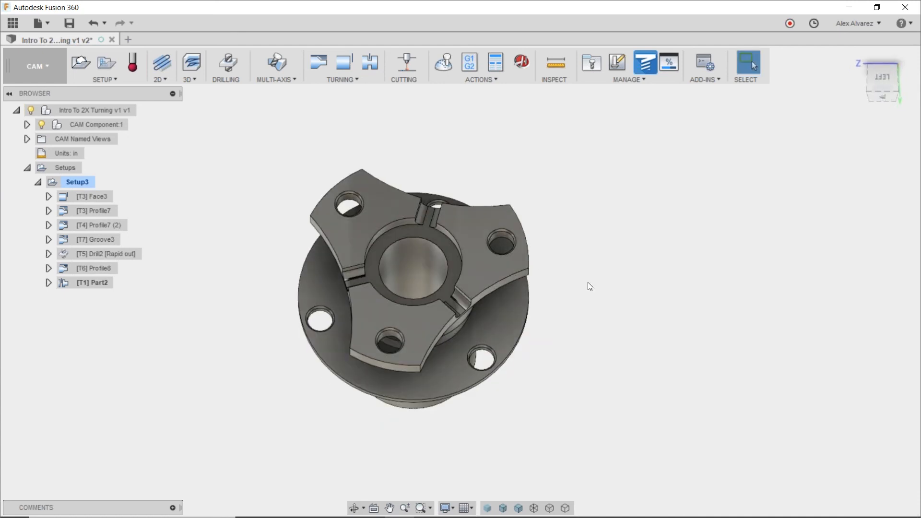
pyautogui.keyDown('shift'); pyautogui.moveTo(598, 239); pyautogui.dragTo(598, 297, button='middle'); pyautogui.keyUp('shift')
# Start post processing Setup3 and switch the configuration folder from My Cloud Posts to the posts installed in Autodesk's webdeploy production folder.
pyautogui.click(82, 183)
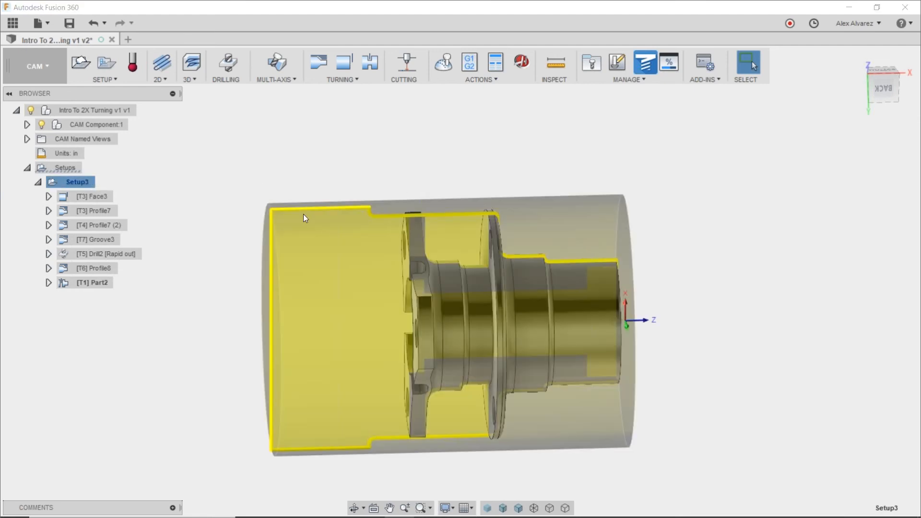
pyautogui.click(462, 65)
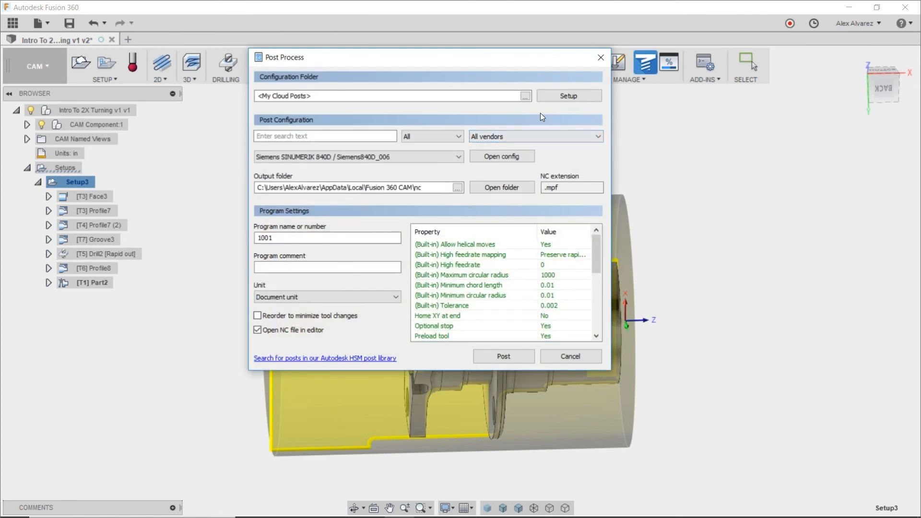
pyautogui.click(557, 94)
pyautogui.click(569, 124)
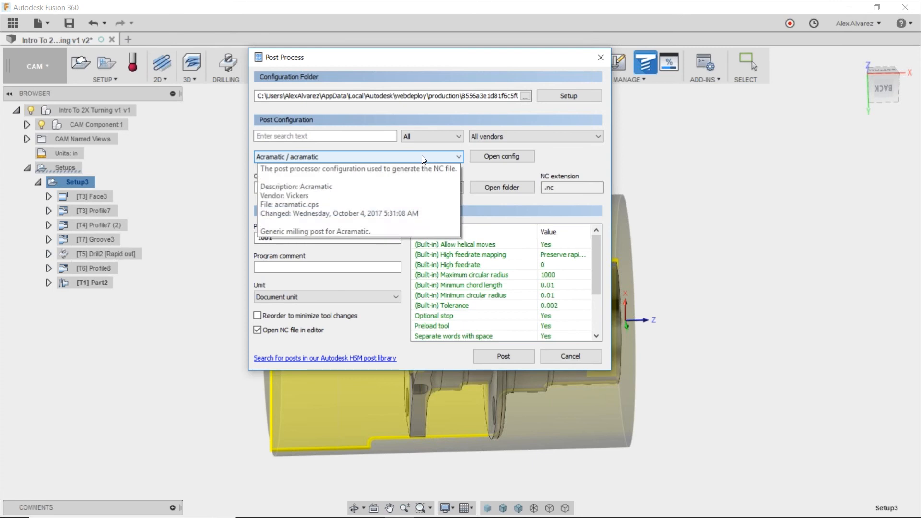
# Choose HAAS Turning / haas turning as the post configuration for the NC program.
pyautogui.click(422, 157)
pyautogui.moveTo(548, 187); pyautogui.dragTo(547, 207)
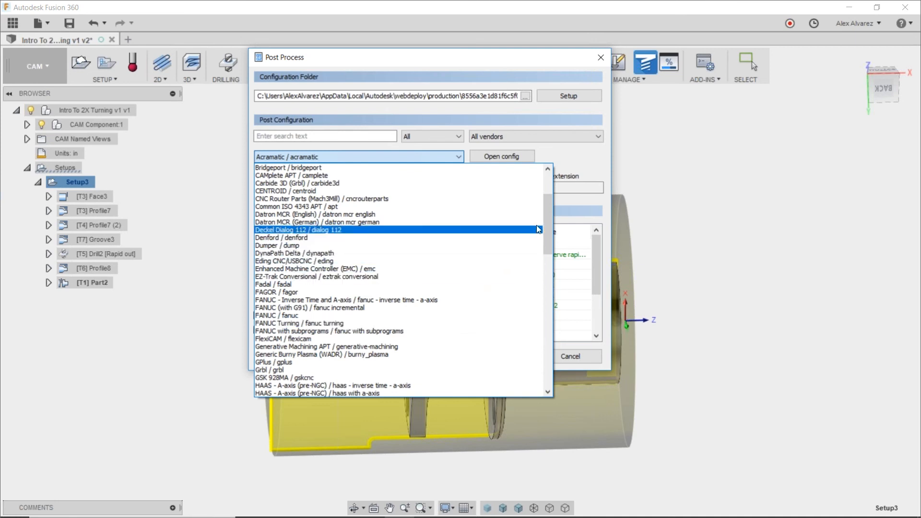
pyautogui.moveTo(545, 223); pyautogui.dragTo(538, 250)
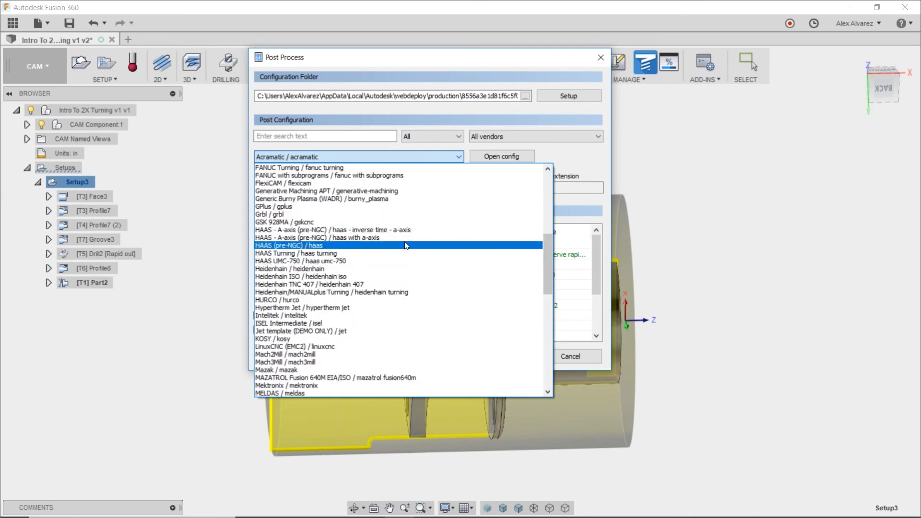
pyautogui.moveTo(546, 247)
pyautogui.mouseDown()
pyautogui.moveTo(540, 319)
pyautogui.moveTo(541, 253)
pyautogui.mouseUp()
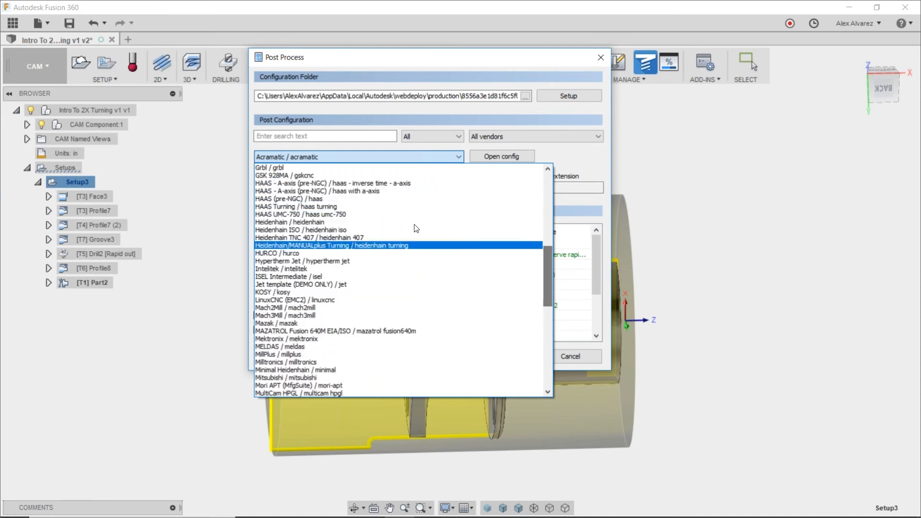
pyautogui.click(382, 206)
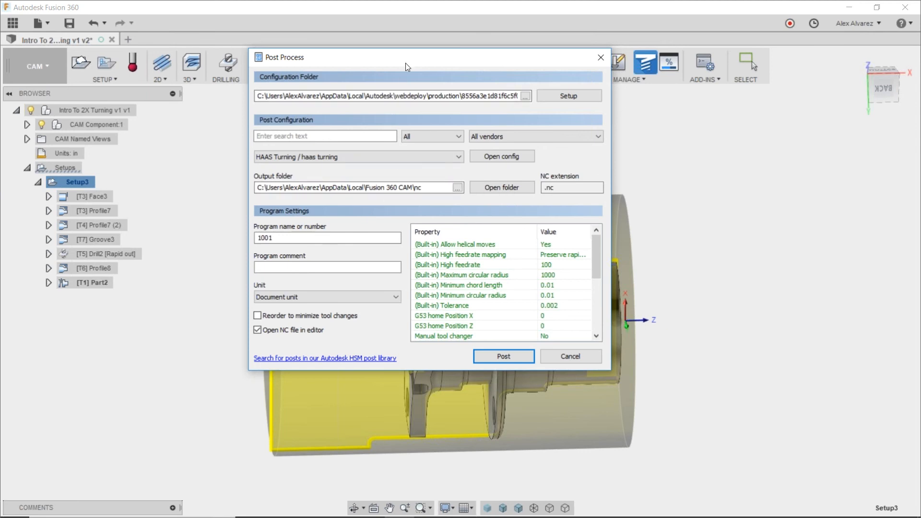
pyautogui.moveTo(404, 62); pyautogui.dragTo(391, 51)
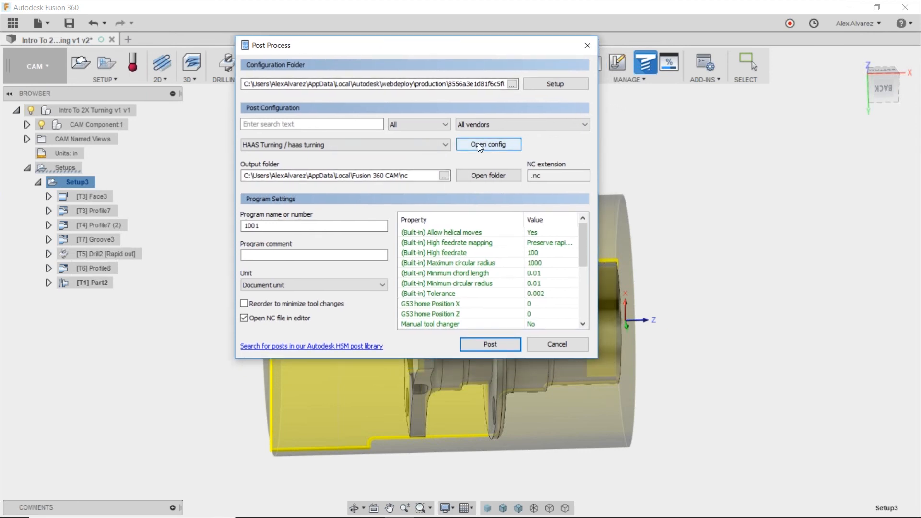
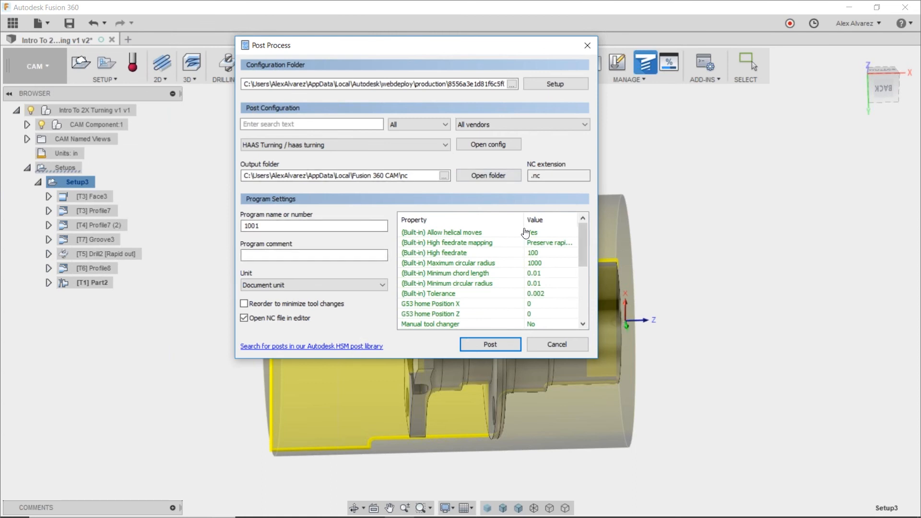
# Look through the available post configurations and keep HAAS Turning / haas turning selected.
pyautogui.click(419, 147)
pyautogui.scroll(-2, 412, 196)
pyautogui.scroll(4, 411, 197)
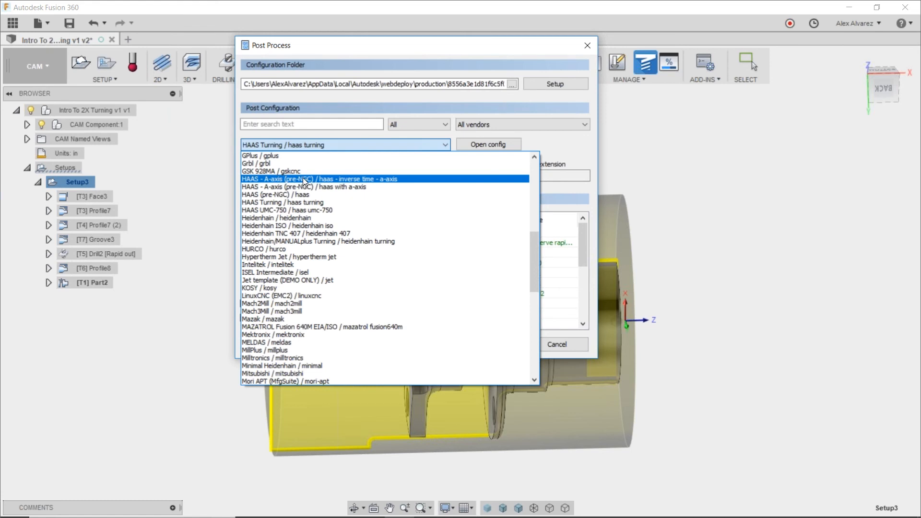
pyautogui.click(309, 202)
# Open the online Autodesk HSM post library and filter it to Mill / Turn posts.
pyautogui.click(341, 347)
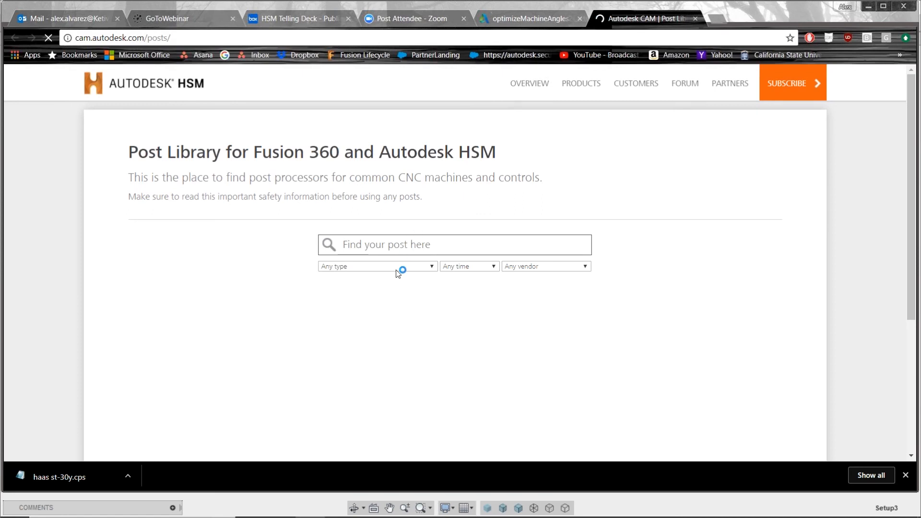
pyautogui.click(397, 268)
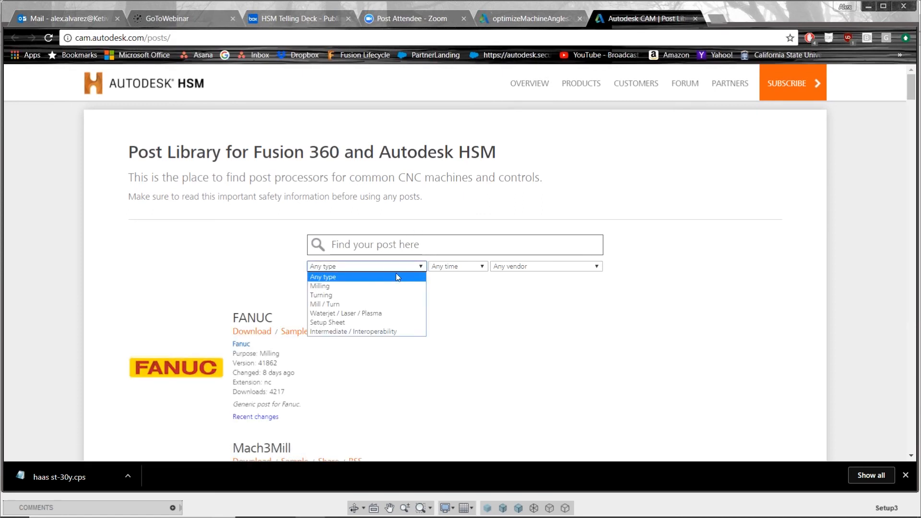
pyautogui.click(358, 306)
# Look through the Mill / Turn posts offered for different machines, and switch back to the post settings in Fusion 360.
pyautogui.scroll(-4, 393, 312)
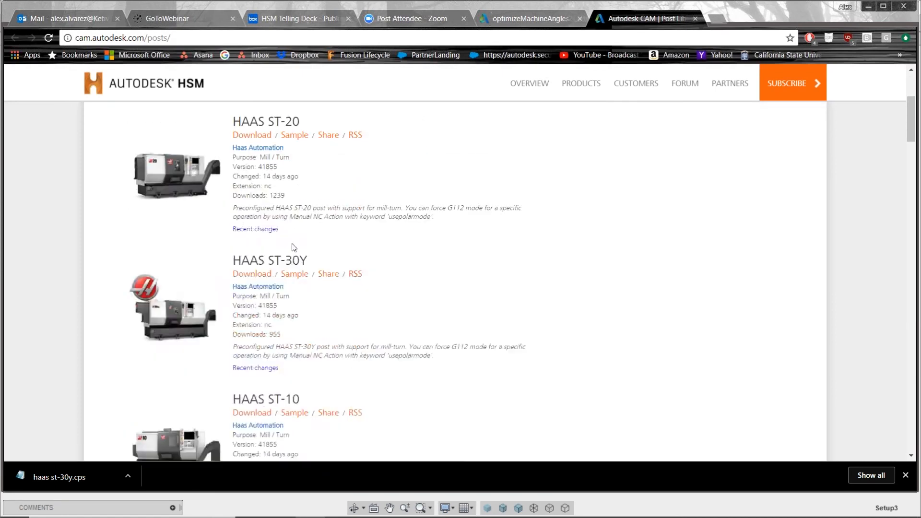
pyautogui.scroll(-2, 294, 247)
pyautogui.scroll(-3, 336, 201)
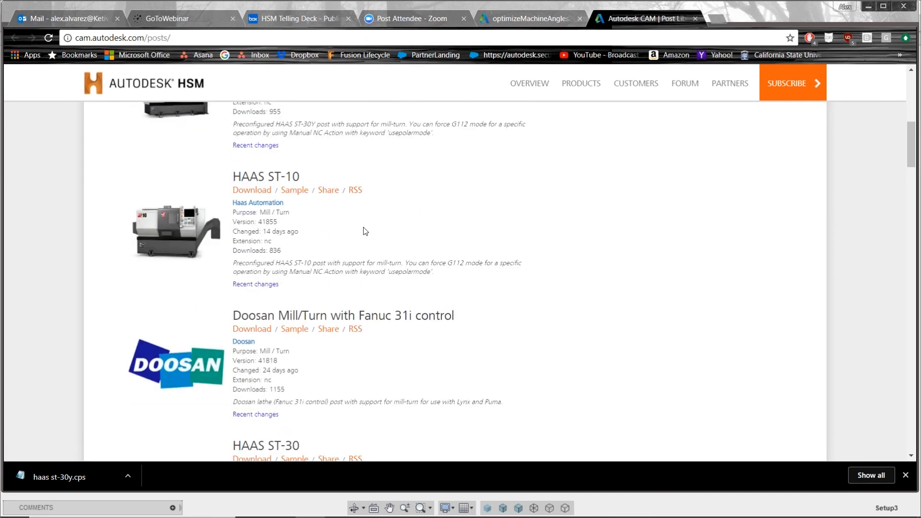
pyautogui.scroll(-2, 366, 231)
pyautogui.scroll(-2, 403, 264)
pyautogui.scroll(-8, 403, 262)
pyautogui.scroll(-5, 403, 254)
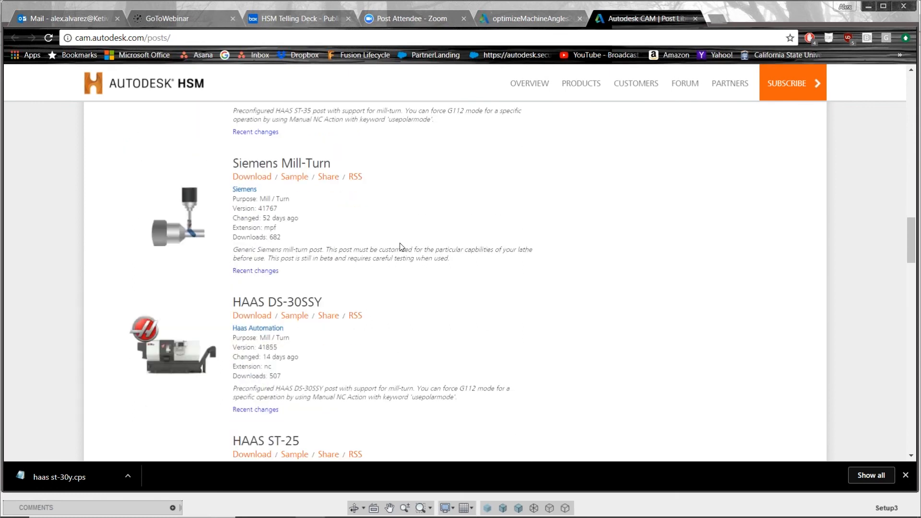
pyautogui.scroll(3, 401, 246)
pyautogui.hotkey('alt', 'Tab')
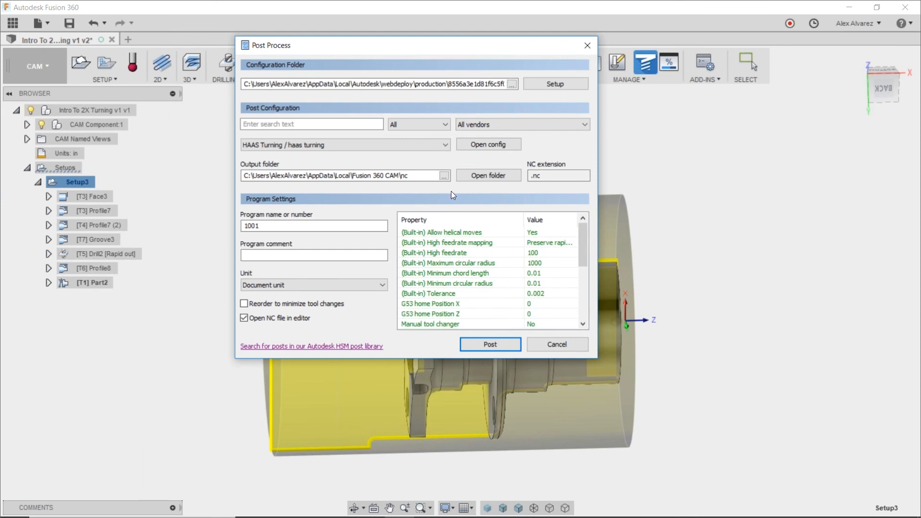
# Set the NC program number to 2000, keeping the part visible beside the dialog.
pyautogui.moveTo(510, 48); pyautogui.dragTo(752, 125)
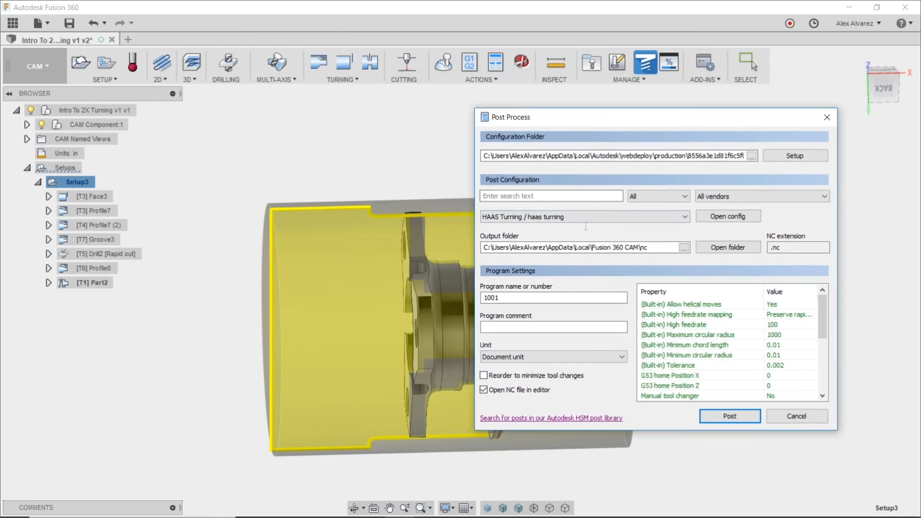
pyautogui.moveTo(643, 122); pyautogui.dragTo(600, 80)
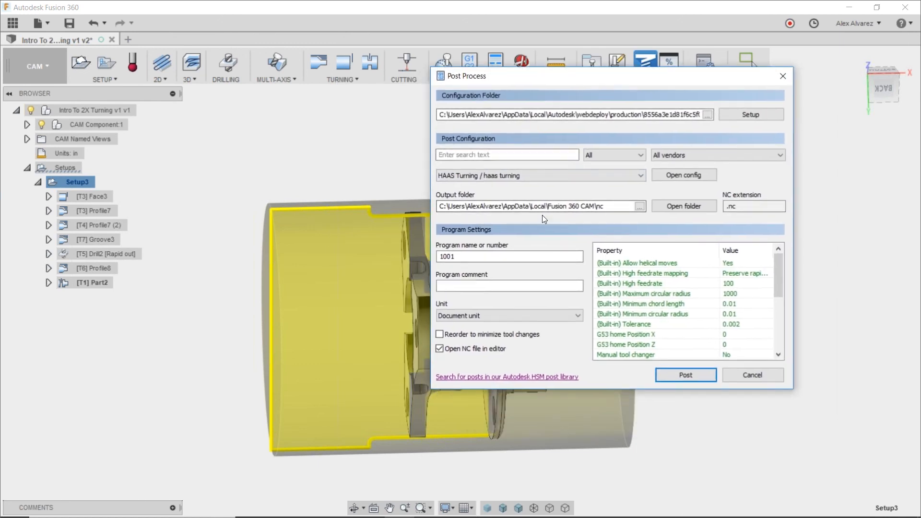
pyautogui.doubleClick(570, 257)
pyautogui.write('2')
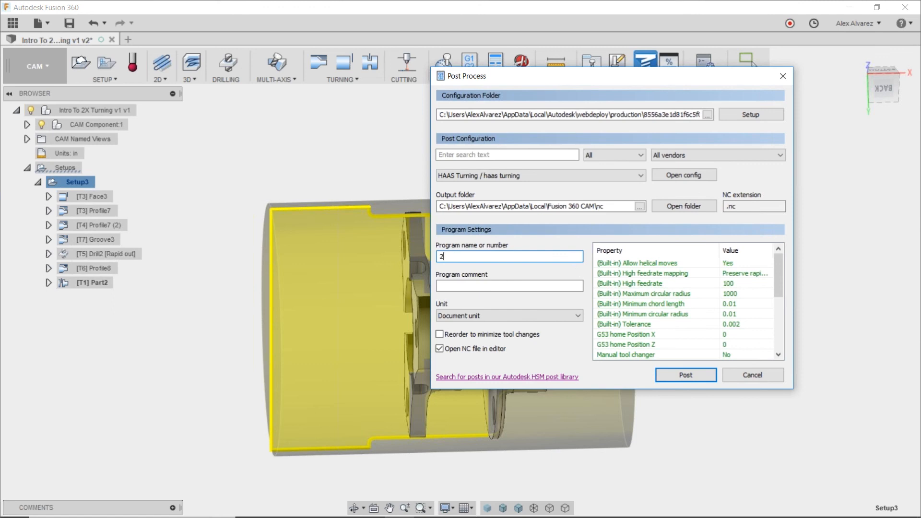
pyautogui.write('000')
# Review the remaining post properties and post the program to the Desktop as 2000.nc.
pyautogui.moveTo(783, 265); pyautogui.dragTo(785, 322)
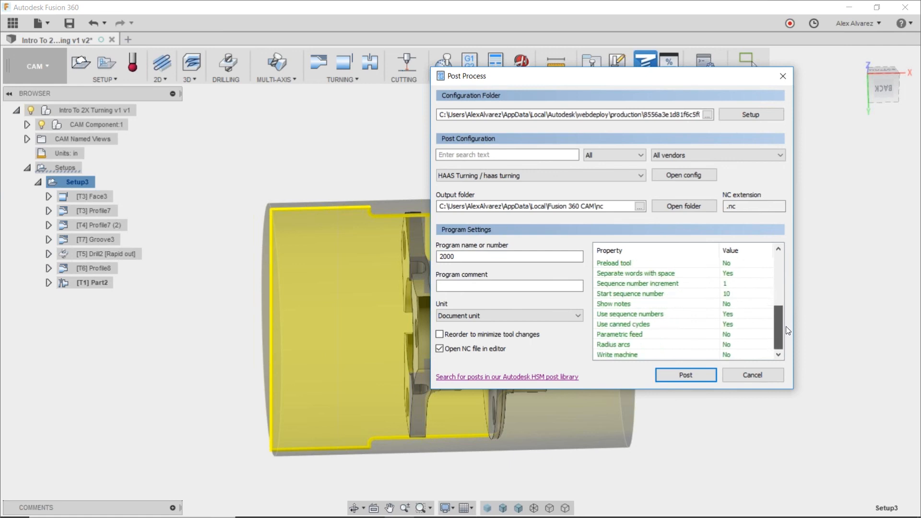
pyautogui.click(671, 375)
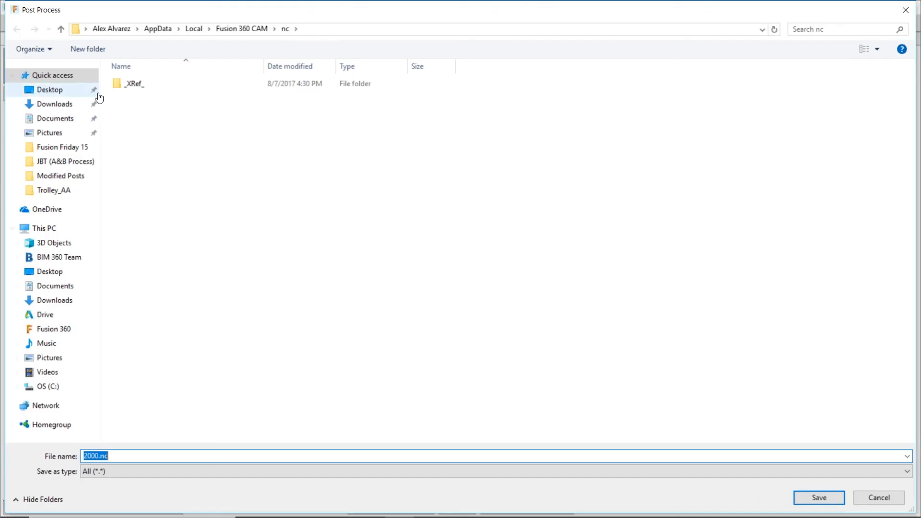
pyautogui.click(48, 92)
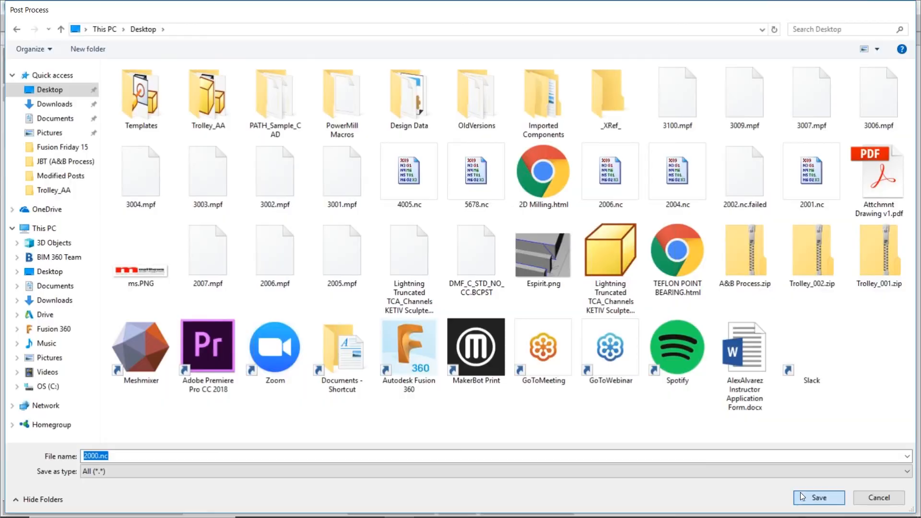
pyautogui.click(802, 496)
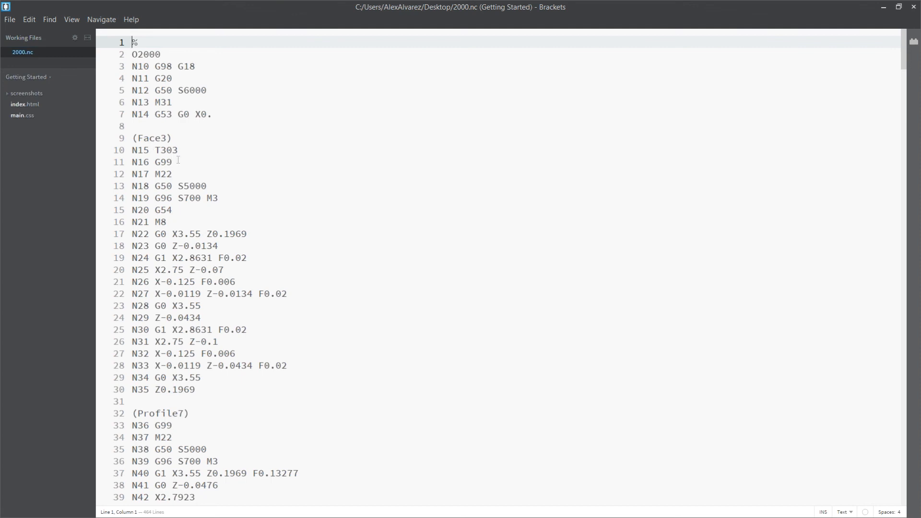
# Delete the N13 M31 line from the header of 2000.nc in Brackets.
pyautogui.click(193, 102)
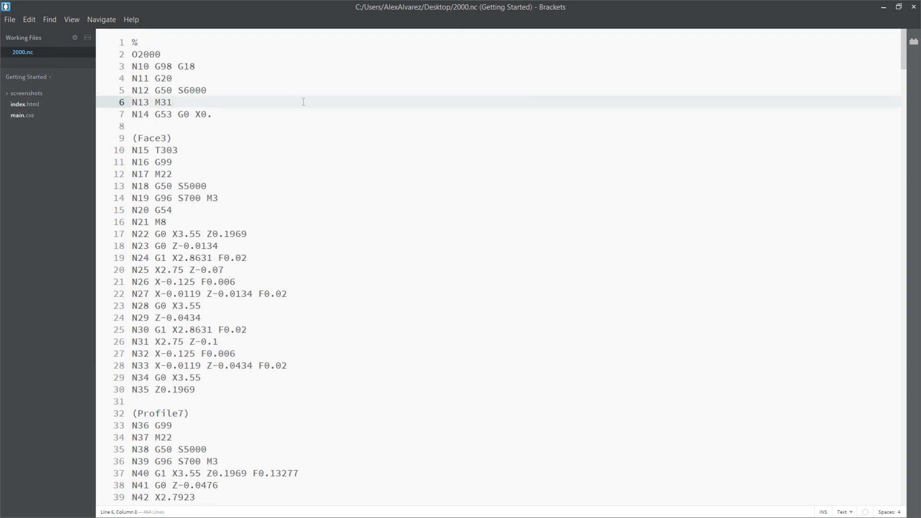
pyautogui.press('BackSpace')
pyautogui.press('BackSpace')
pyautogui.press('BackSpace')
pyautogui.press('BackSpace')
pyautogui.press('BackSpace')
pyautogui.press('BackSpace')
pyautogui.press('BackSpace')
pyautogui.press('BackSpace')
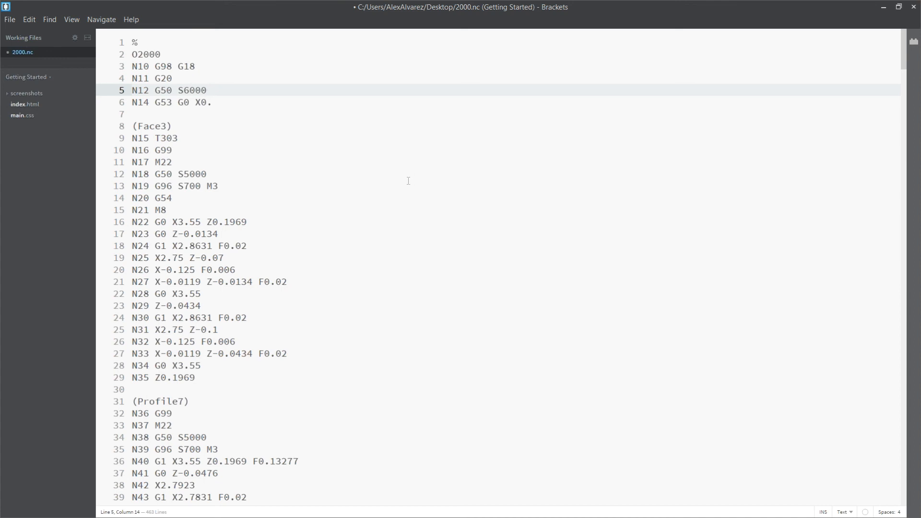
# Switch back to Fusion 360 and change from the CAM to the Model workspace.
pyautogui.hotkey('alt', 'Tab')
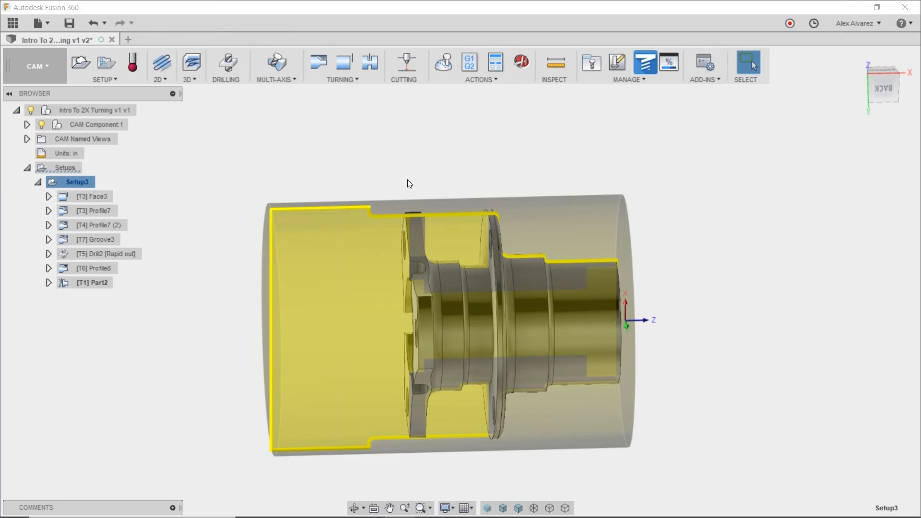
pyautogui.click(719, 212)
pyautogui.keyDown('shift'); pyautogui.moveTo(718, 212); pyautogui.dragTo(687, 222, button='middle'); pyautogui.keyUp('shift')
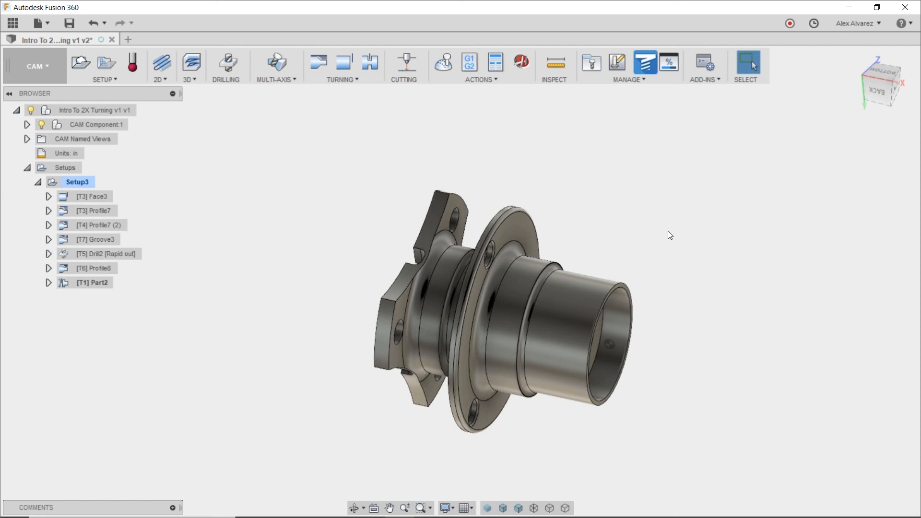
pyautogui.keyDown('shift'); pyautogui.moveTo(599, 198); pyautogui.dragTo(595, 227, button='middle'); pyautogui.keyUp('shift')
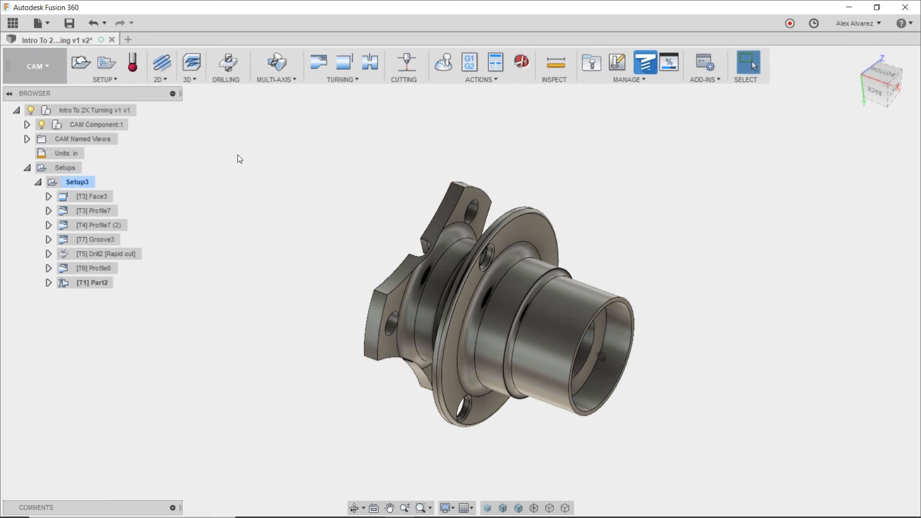
pyautogui.click(54, 67)
pyautogui.click(42, 92)
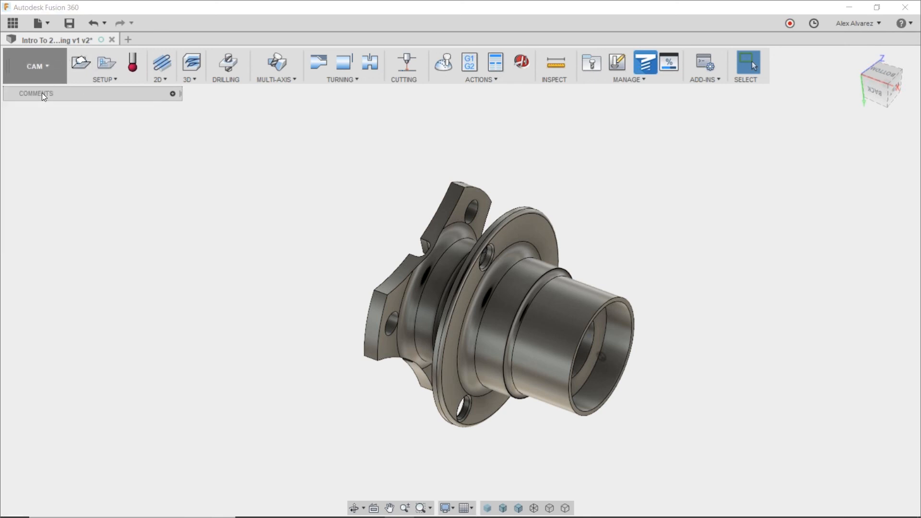
pyautogui.keyDown('shift'); pyautogui.moveTo(373, 202); pyautogui.dragTo(377, 204, button='middle'); pyautogui.keyUp('shift')
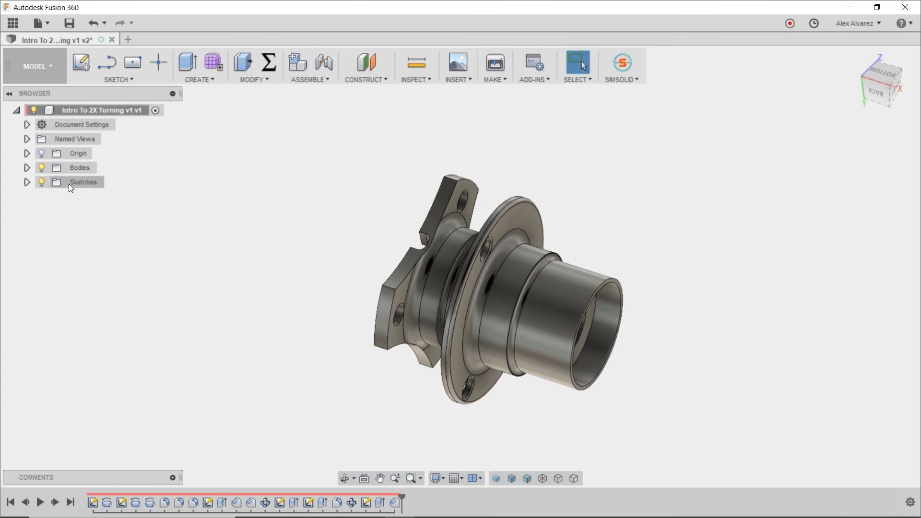
# Open PROFILE_SKETCH for editing and face it from the front.
pyautogui.click(27, 183)
pyautogui.rightClick(93, 199)
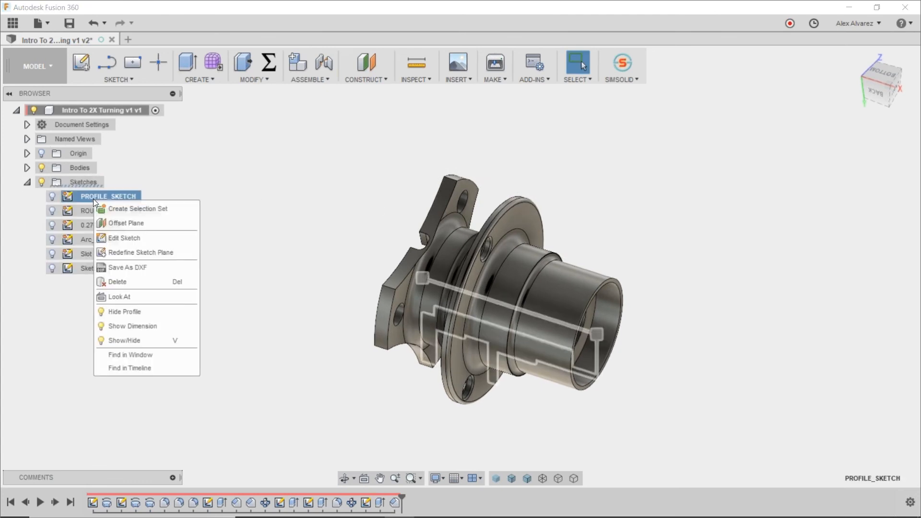
pyautogui.click(132, 237)
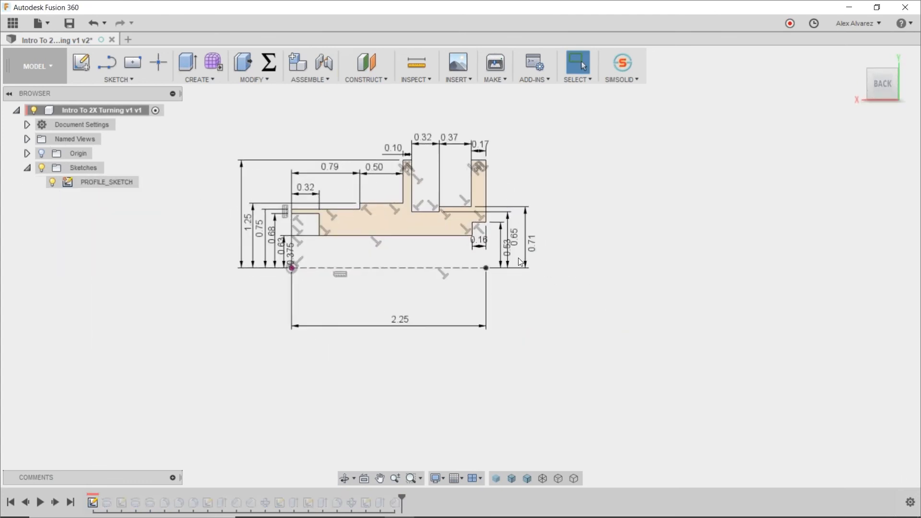
pyautogui.keyDown('shift'); pyautogui.moveTo(306, 258); pyautogui.dragTo(520, 282, button='middle'); pyautogui.keyUp('shift')
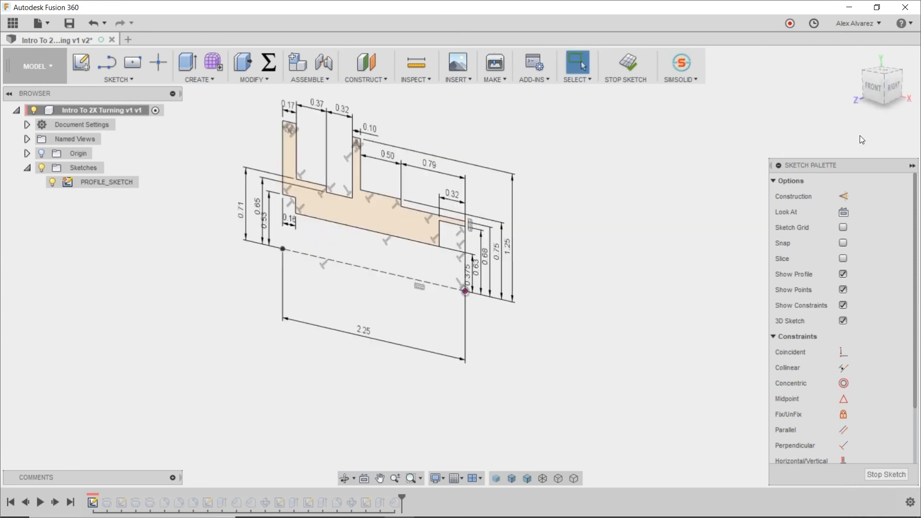
pyautogui.click(874, 92)
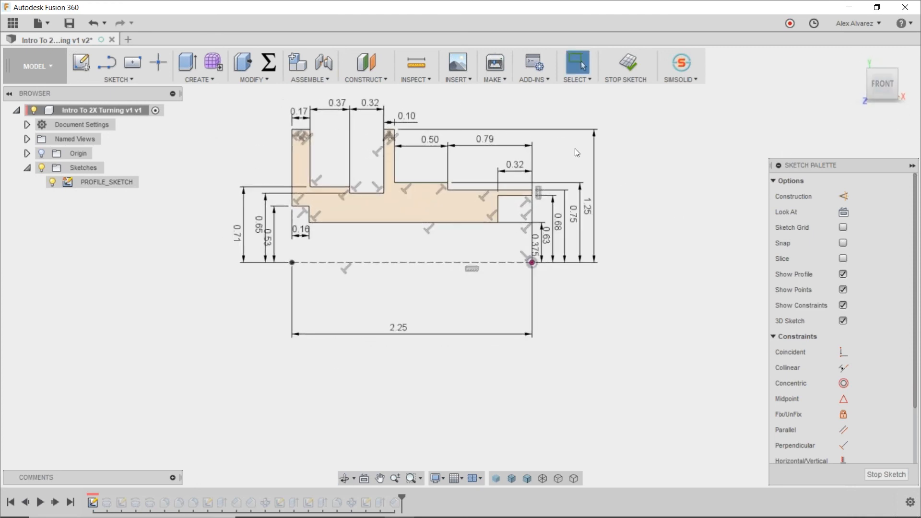
# Set the 0.79 in length dimension at the hub's small-diameter end to 0.5 in.
pyautogui.click(496, 142)
pyautogui.write('.5')
pyautogui.press('Return')
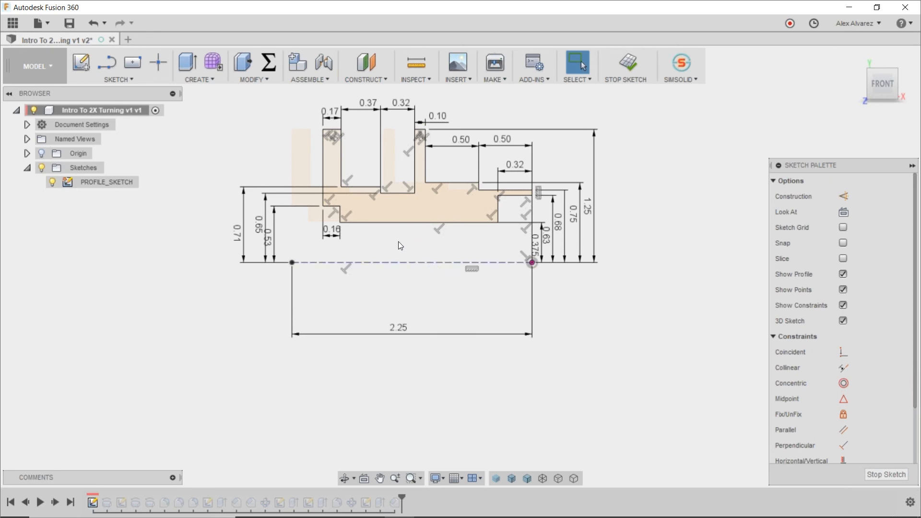
# Set the 0.37 in dimension between the two flanges to 0.2 in and finish the sketch.
pyautogui.scroll(2, 359, 211)
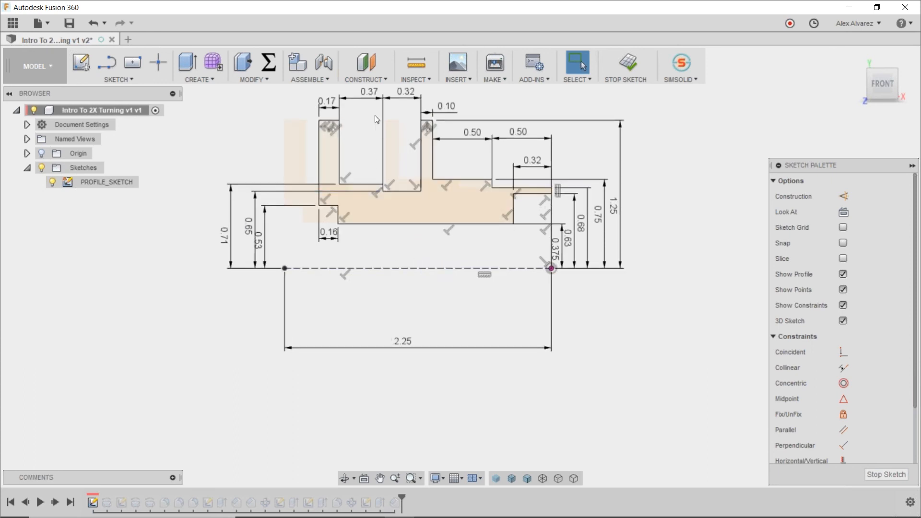
pyautogui.doubleClick(368, 93)
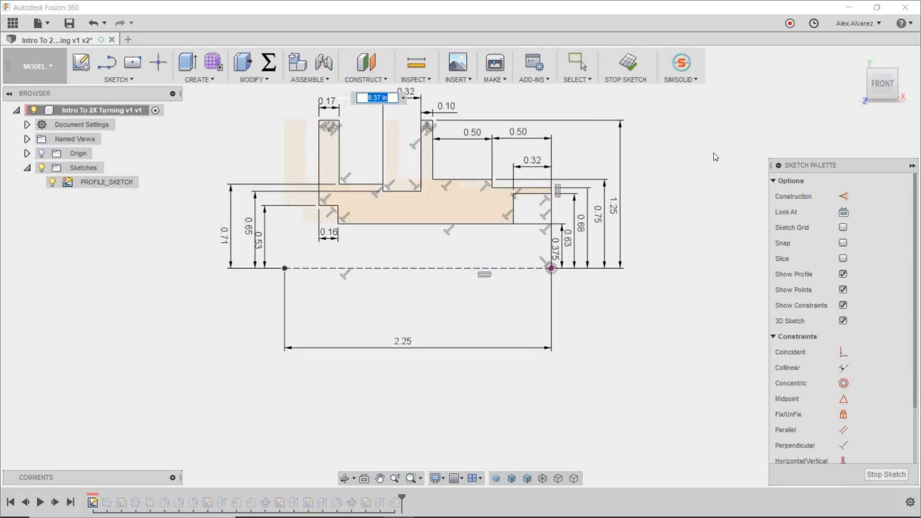
pyautogui.write('2')
pyautogui.press('Return')
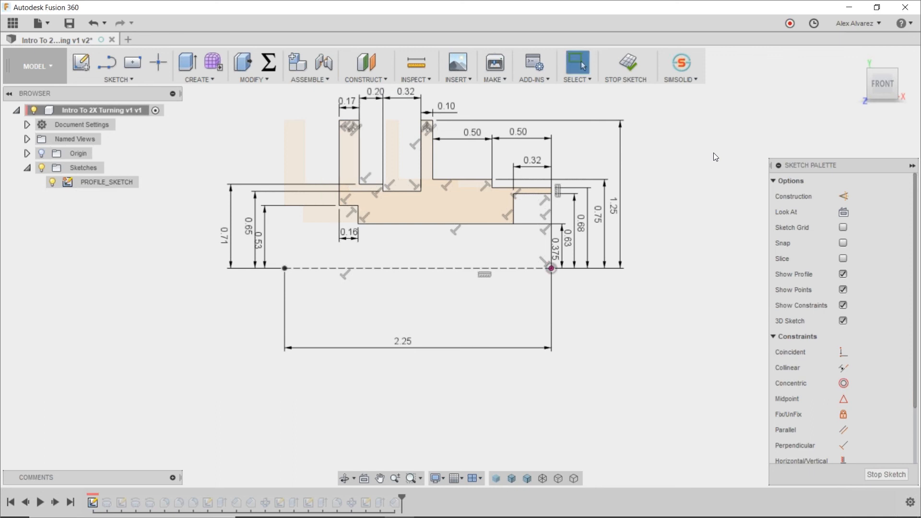
pyautogui.scroll(-2, 667, 203)
pyautogui.moveTo(667, 203); pyautogui.dragTo(626, 206, button='middle')
pyautogui.click(626, 63)
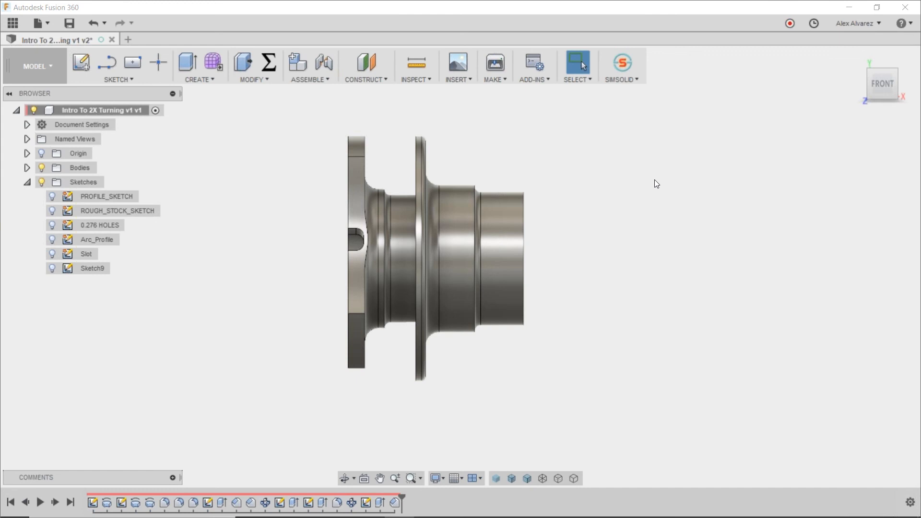
pyautogui.moveTo(629, 179)
pyautogui.keyDown('shift'); pyautogui.mouseDown(button='middle')
pyautogui.moveTo(595, 190)
pyautogui.moveTo(612, 214)
pyautogui.mouseUp(button='middle'); pyautogui.keyUp('shift')
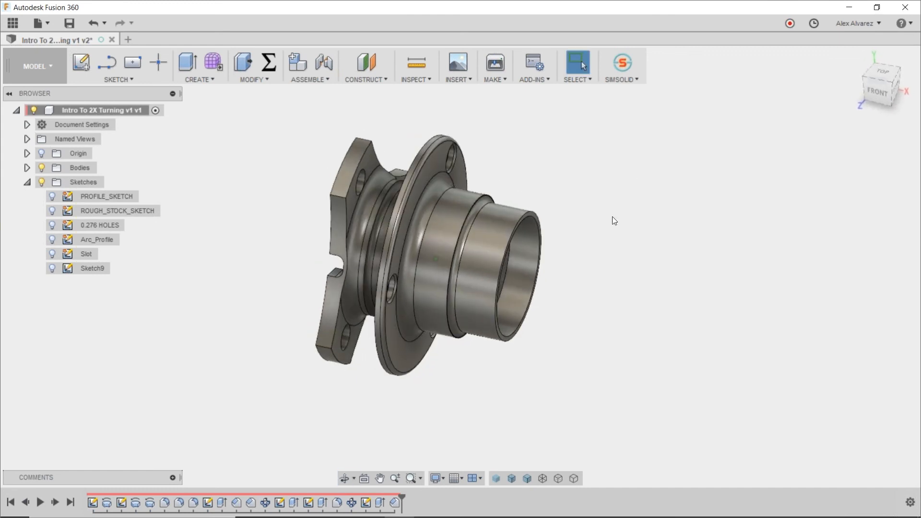
# Return to the CAM workspace and regenerate all Setup3 toolpaths for the modified part.
pyautogui.click(32, 71)
pyautogui.click(33, 222)
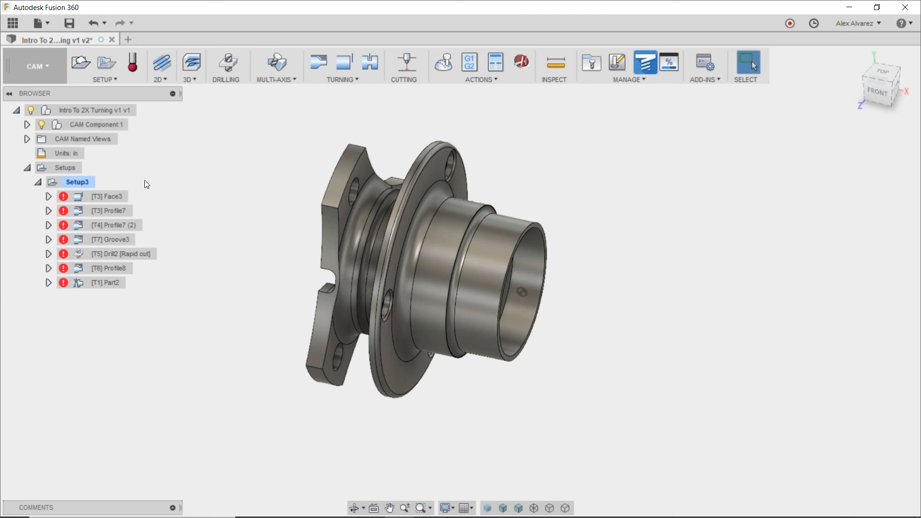
pyautogui.click(87, 181)
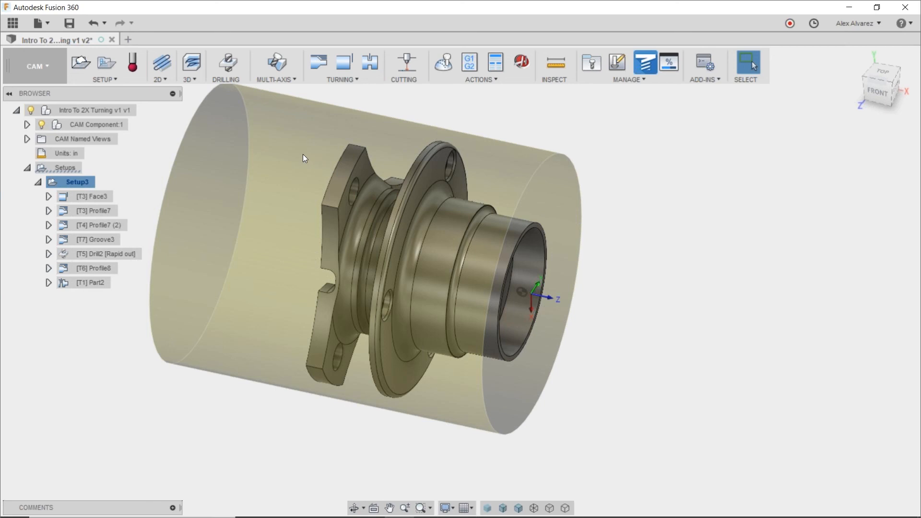
pyautogui.scroll(-2, 303, 158)
pyautogui.click(286, 181)
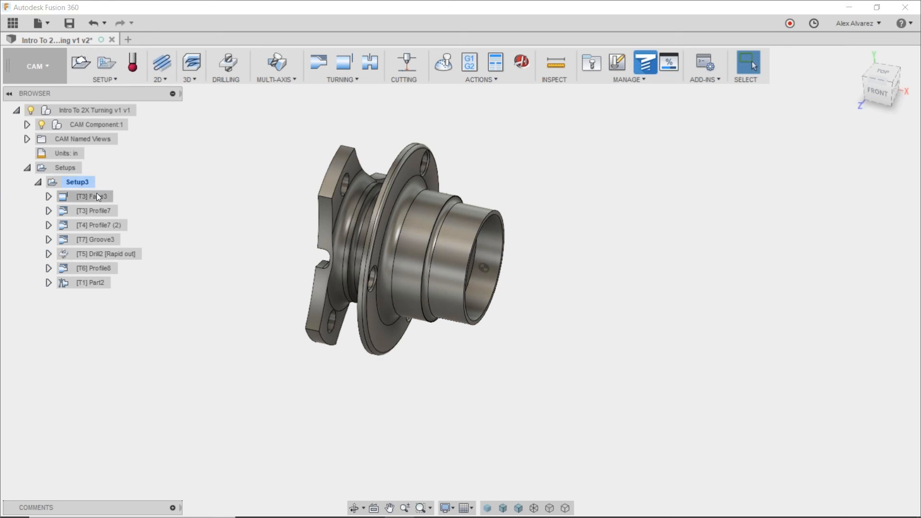
# Examine how the Profile7 and Part2 toolpaths follow the shortened hub.
pyautogui.click(101, 213)
pyautogui.keyDown('shift'); pyautogui.moveTo(246, 228); pyautogui.dragTo(268, 124, button='middle'); pyautogui.keyUp('shift')
pyautogui.keyDown('shift'); pyautogui.moveTo(376, 171); pyautogui.dragTo(473, 176, button='middle'); pyautogui.keyUp('shift')
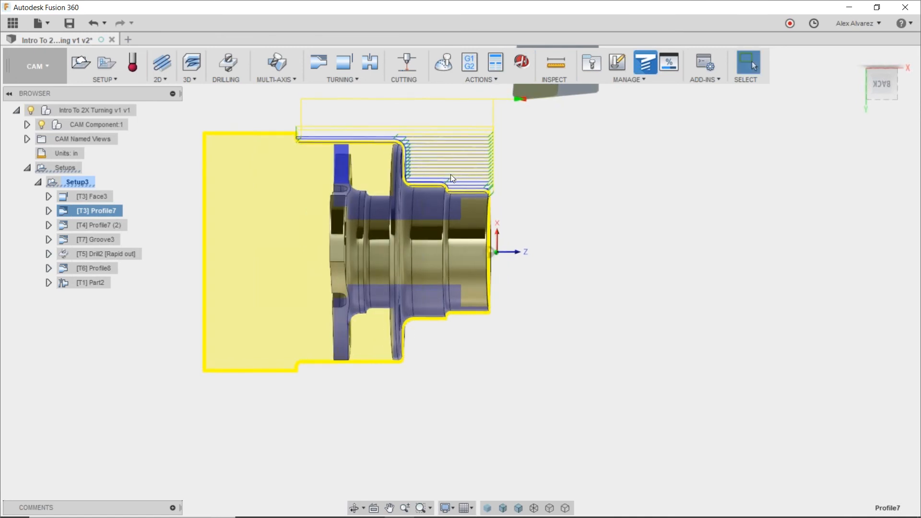
pyautogui.click(93, 283)
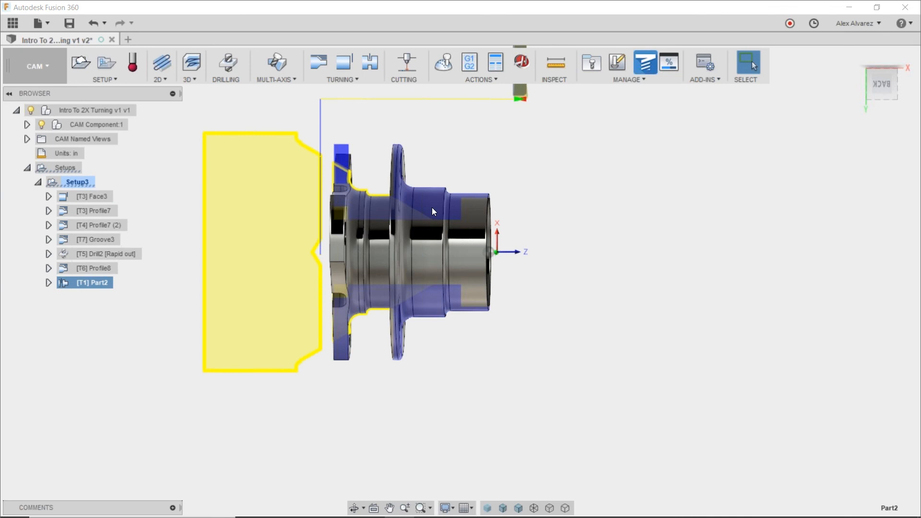
pyautogui.click(107, 211)
pyautogui.moveTo(654, 201)
pyautogui.keyDown('shift'); pyautogui.mouseDown(button='middle')
pyautogui.moveTo(664, 199)
pyautogui.moveTo(652, 209)
pyautogui.mouseUp(button='middle'); pyautogui.keyUp('shift')
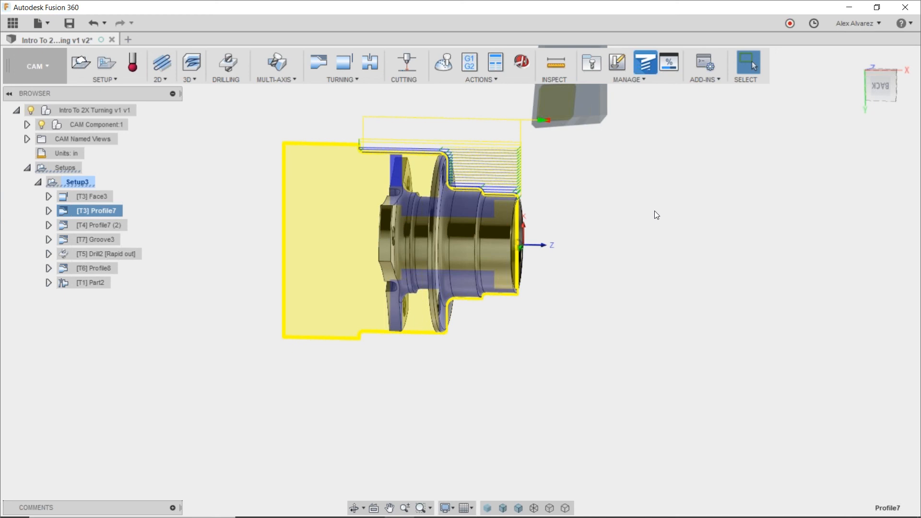
# Switch to the Fusion Friday 17.pptx slide show in PowerPoint.
pyautogui.hotkey('alt', 'Tab')
pyautogui.press('Tab')
pyautogui.press('Tab')
pyautogui.press('Tab')
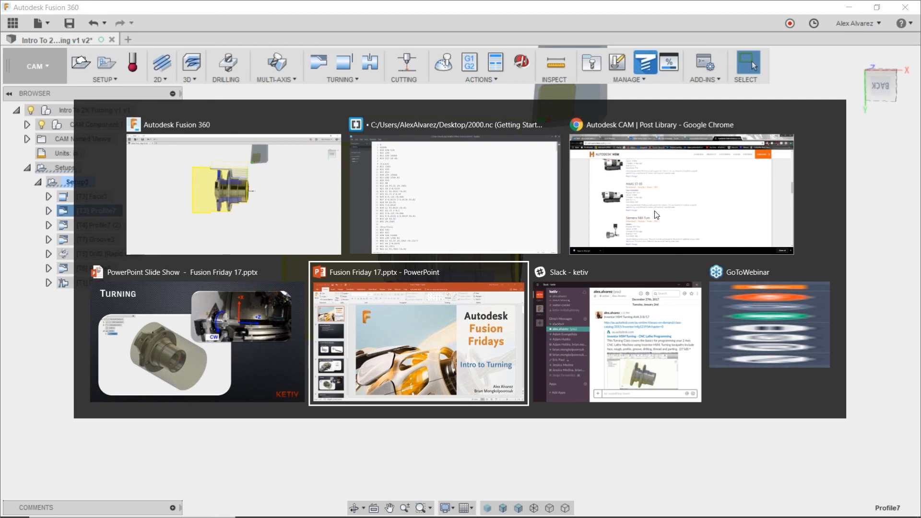
pyautogui.click(215, 326)
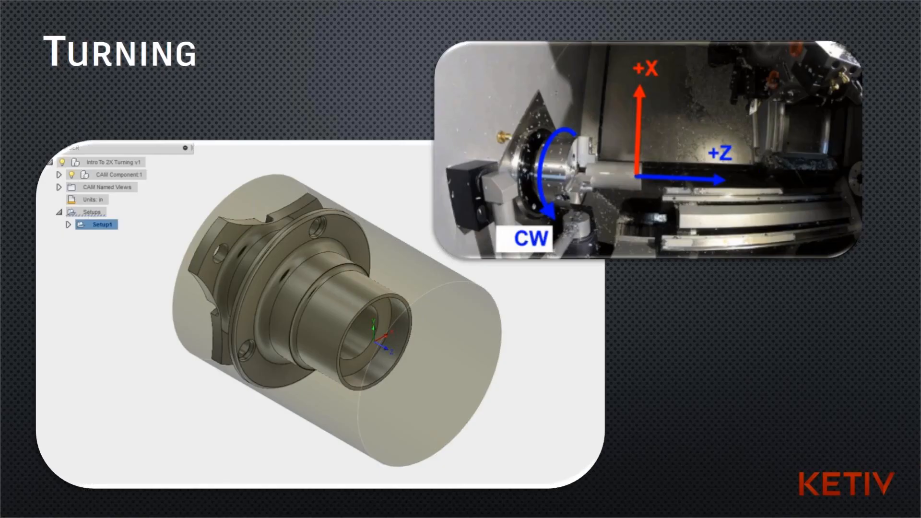